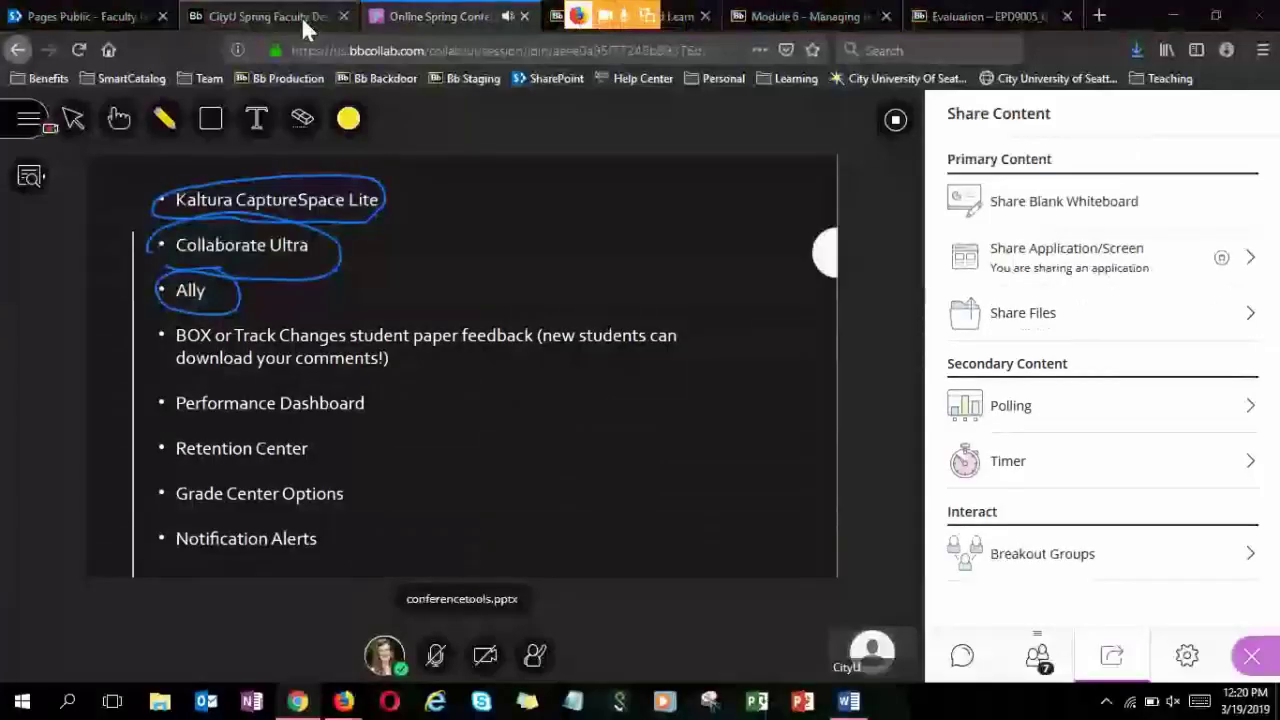
# Switch to the Module 6 page and scroll to The Discussion Board Tool item, which has a High Ally score.
pyautogui.moveTo(580, 16); pyautogui.dragTo(310, 20)
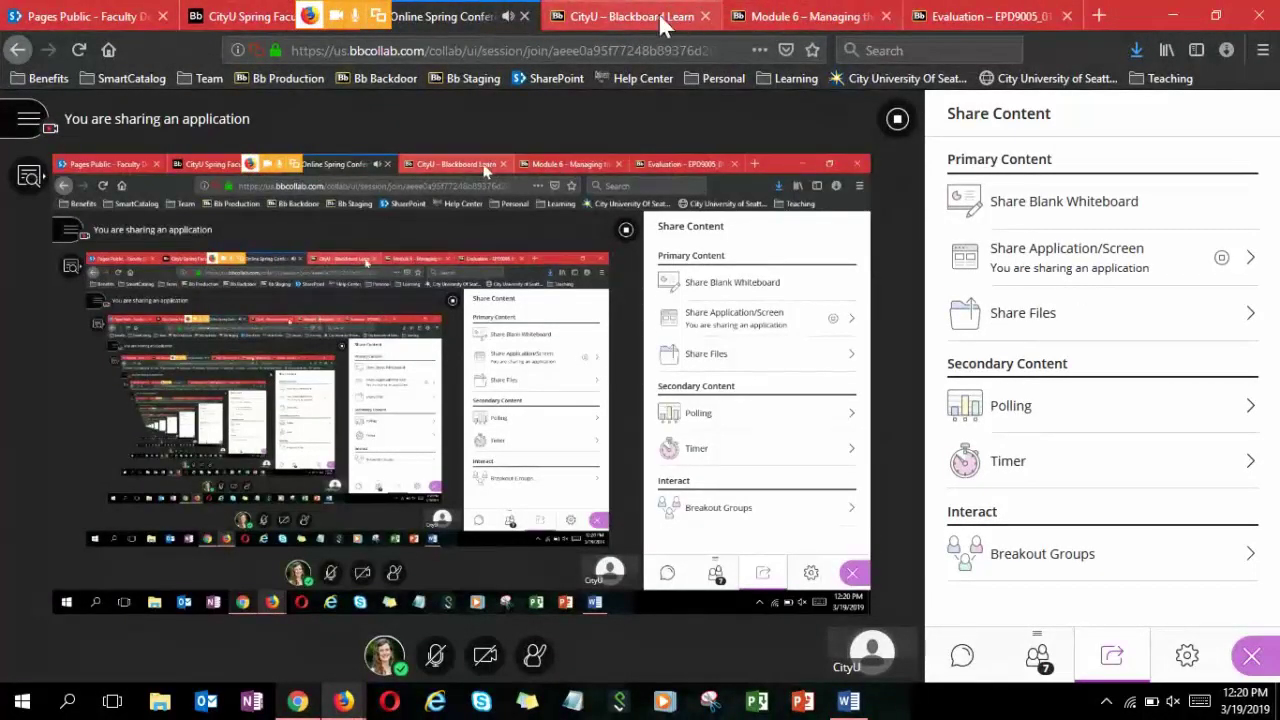
pyautogui.click(795, 17)
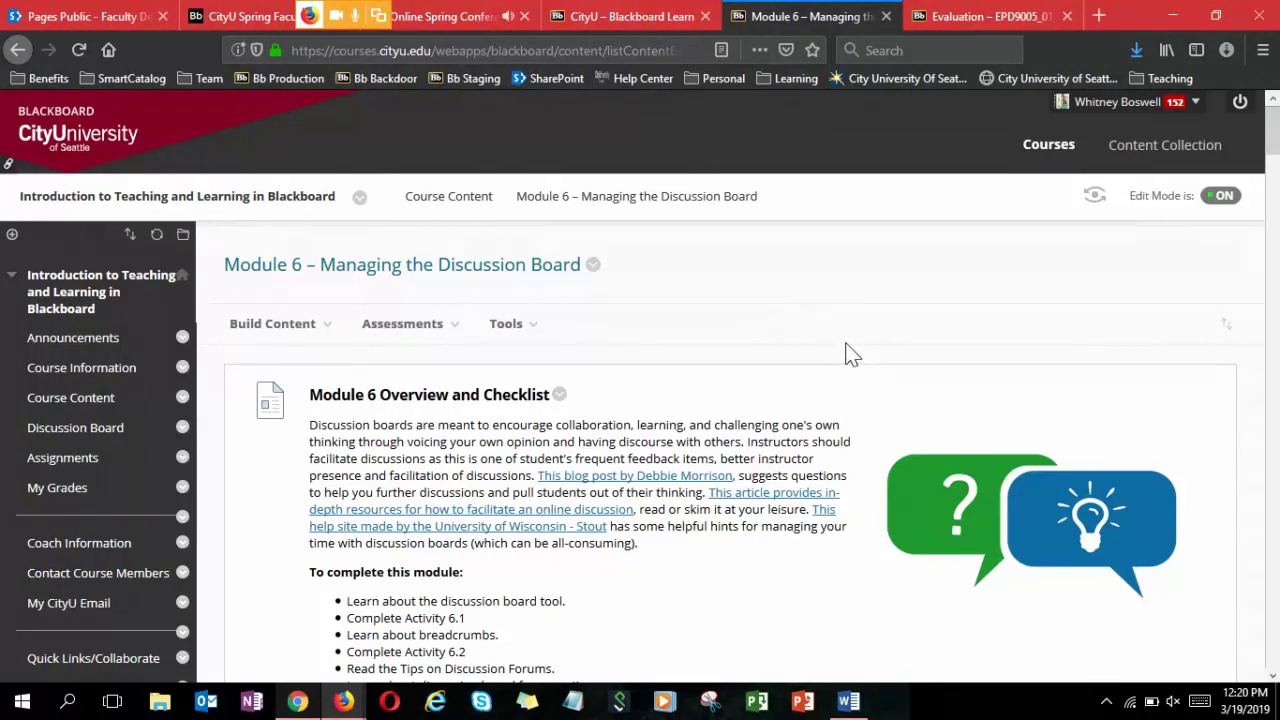
pyautogui.scroll(-4, 737, 362)
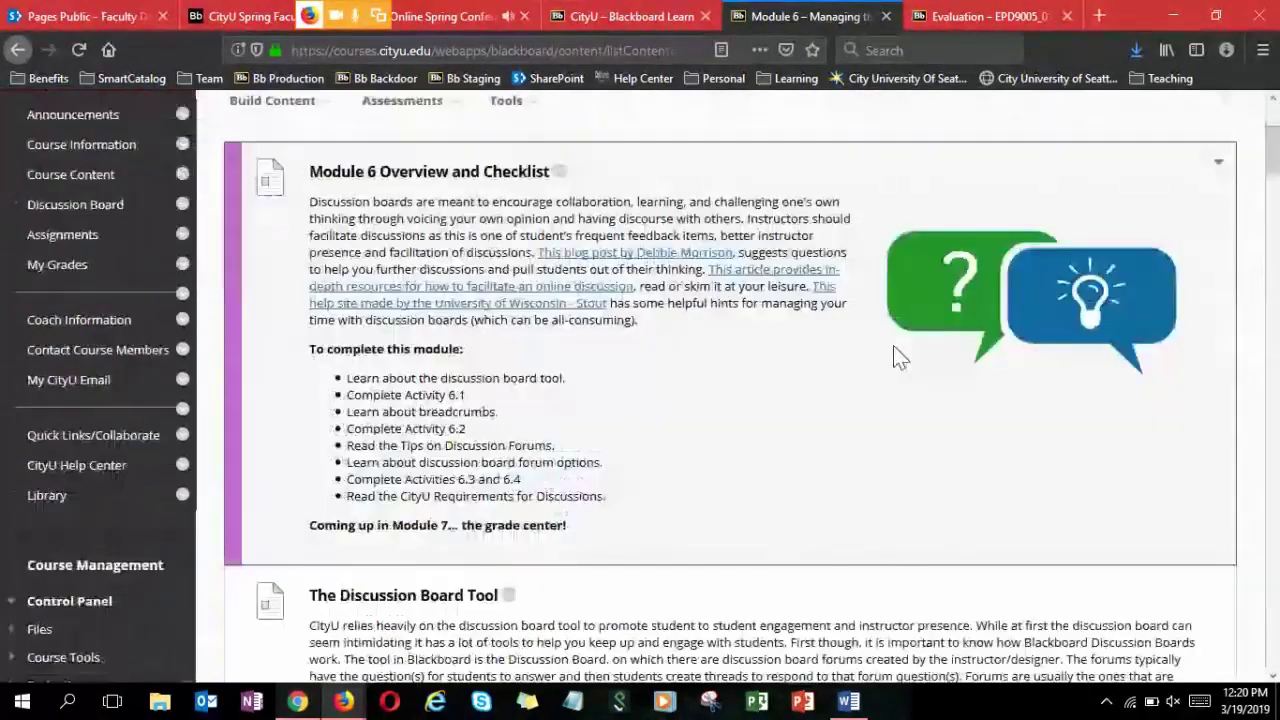
pyautogui.scroll(2, 895, 340)
pyautogui.scroll(-5, 895, 335)
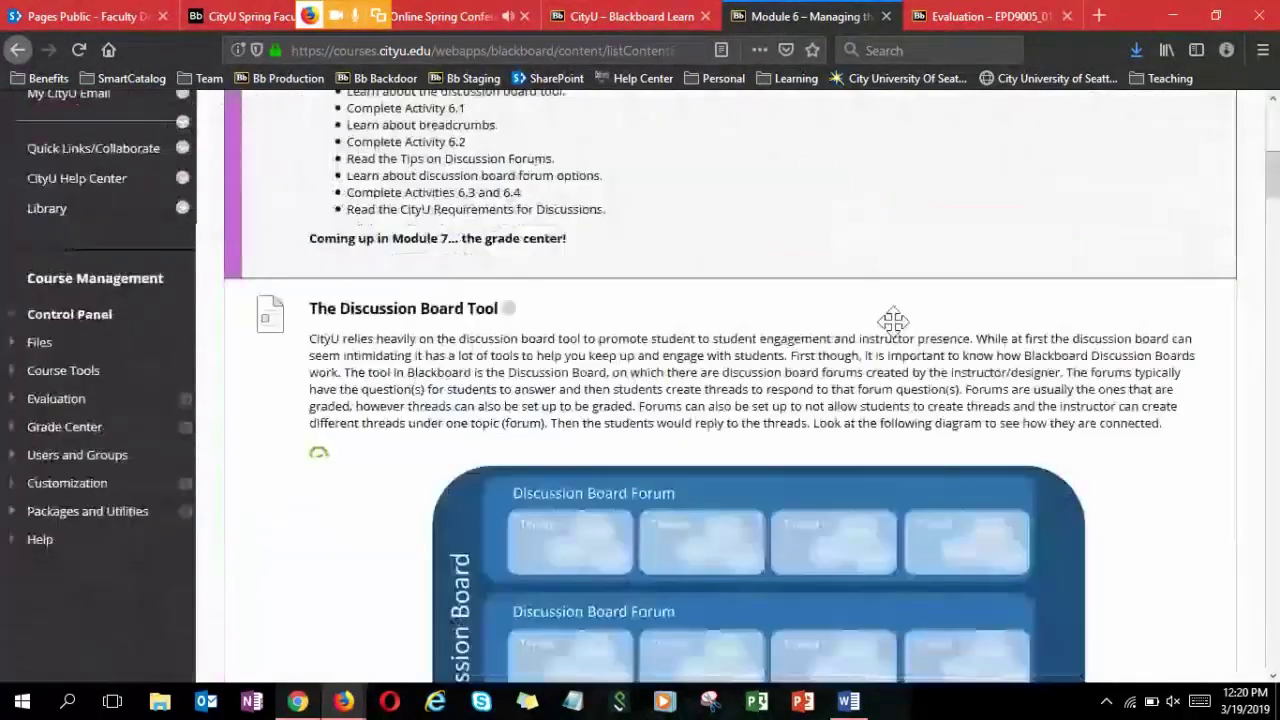
pyautogui.scroll(-3, 893, 320)
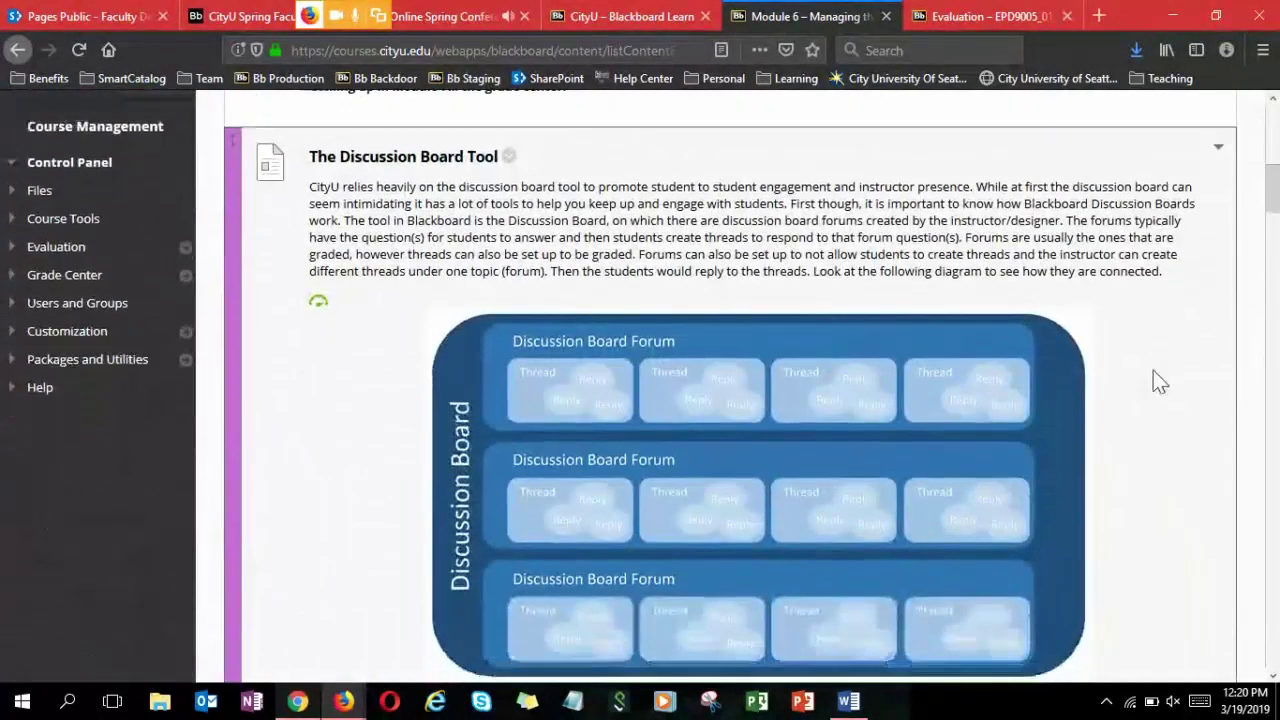
pyautogui.moveTo(316, 272)
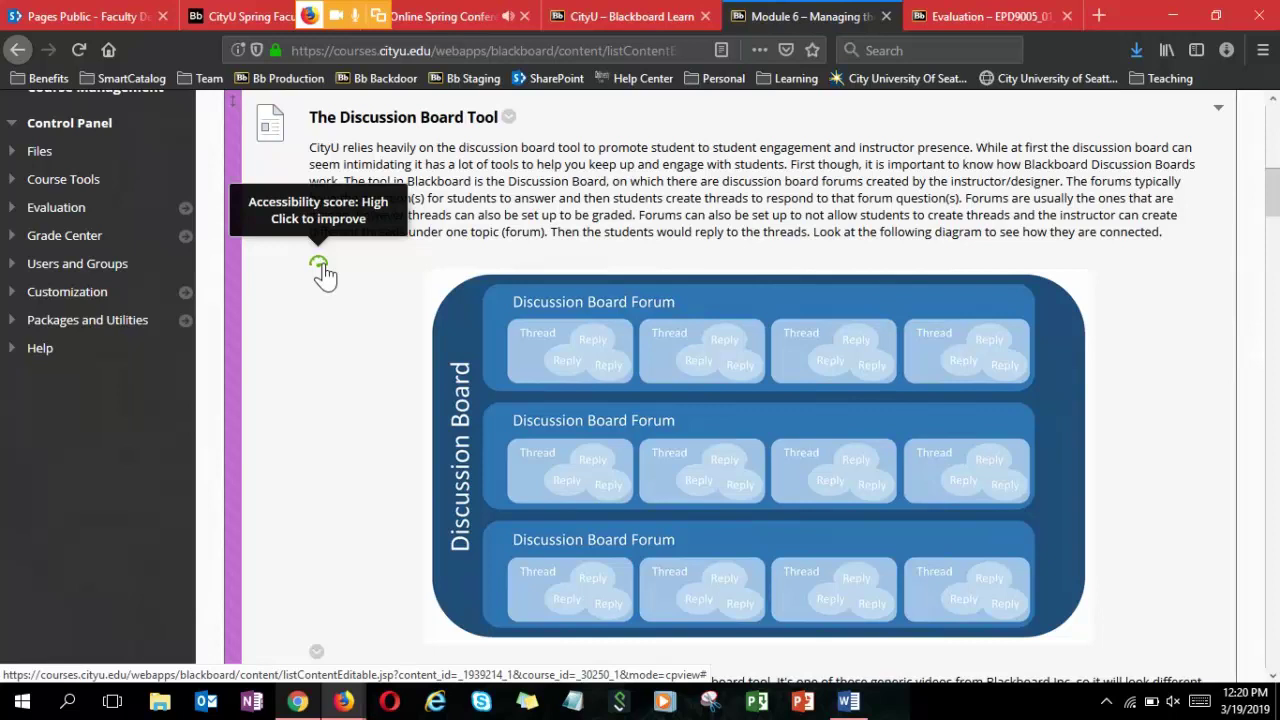
pyautogui.click(320, 266)
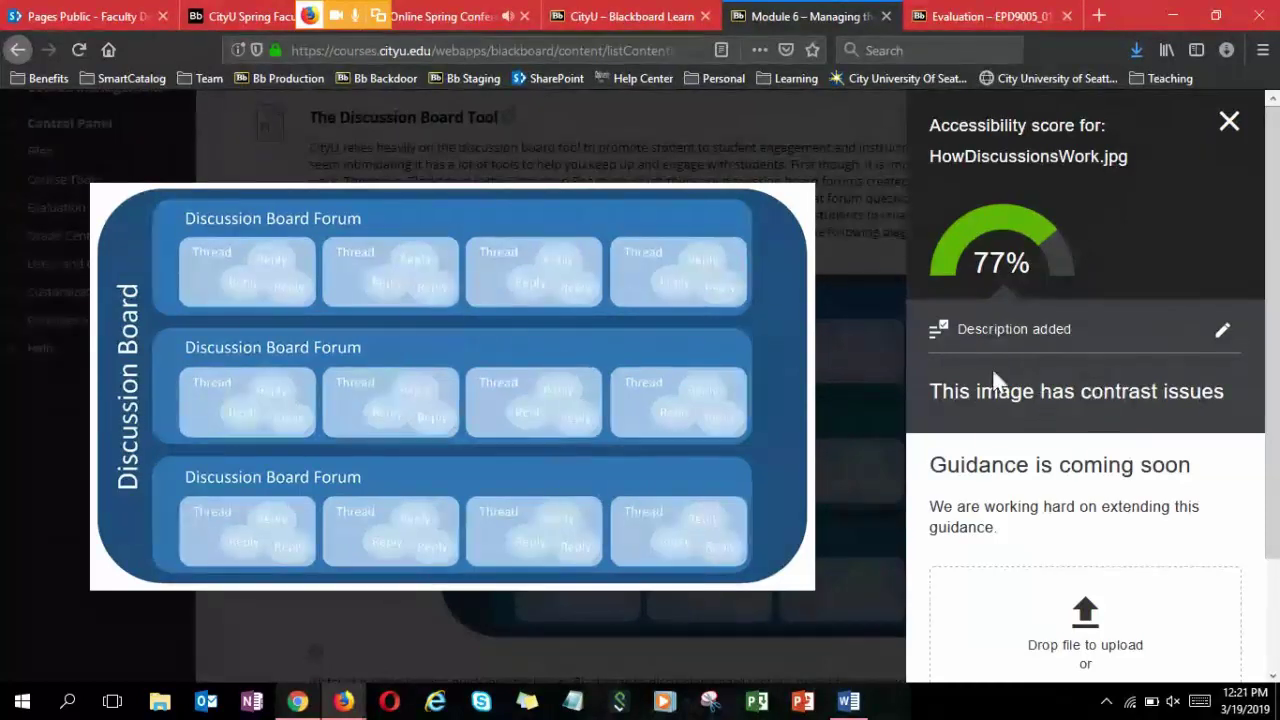
pyautogui.scroll(-3, 1020, 440)
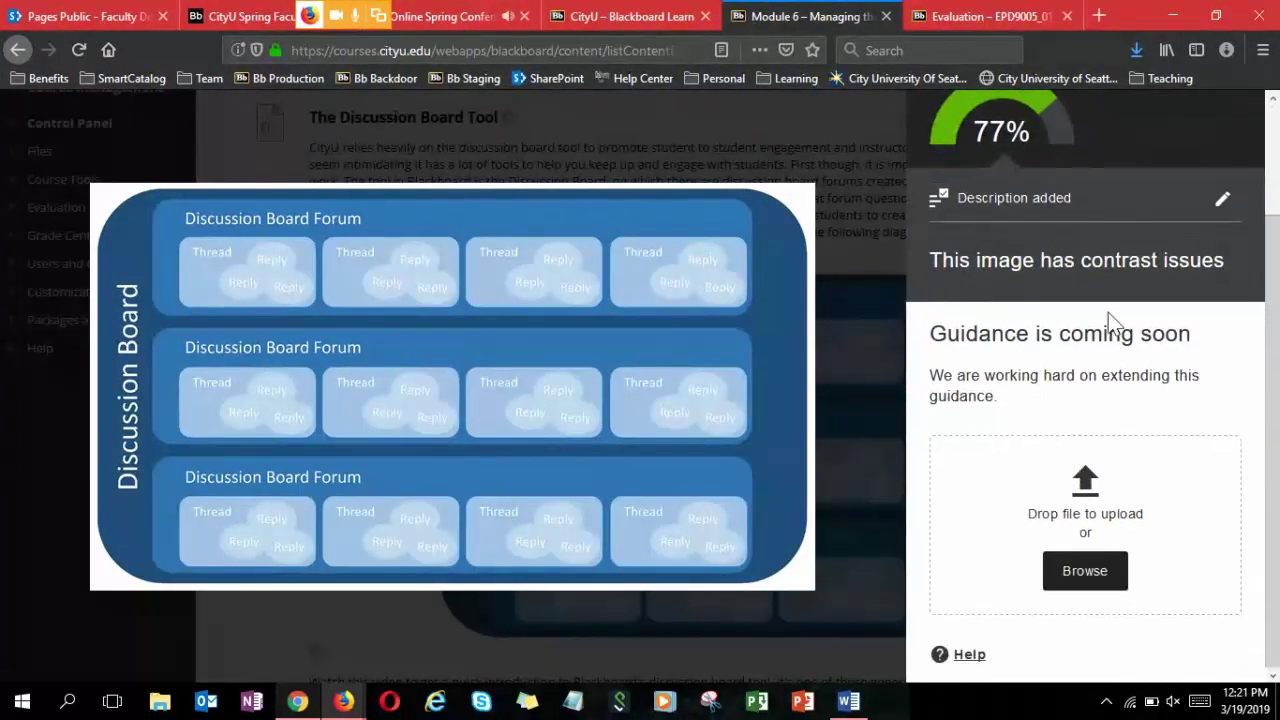
pyautogui.moveTo(932, 262); pyautogui.dragTo(1226, 262)
pyautogui.click(1170, 260)
pyautogui.scroll(3, 1000, 330)
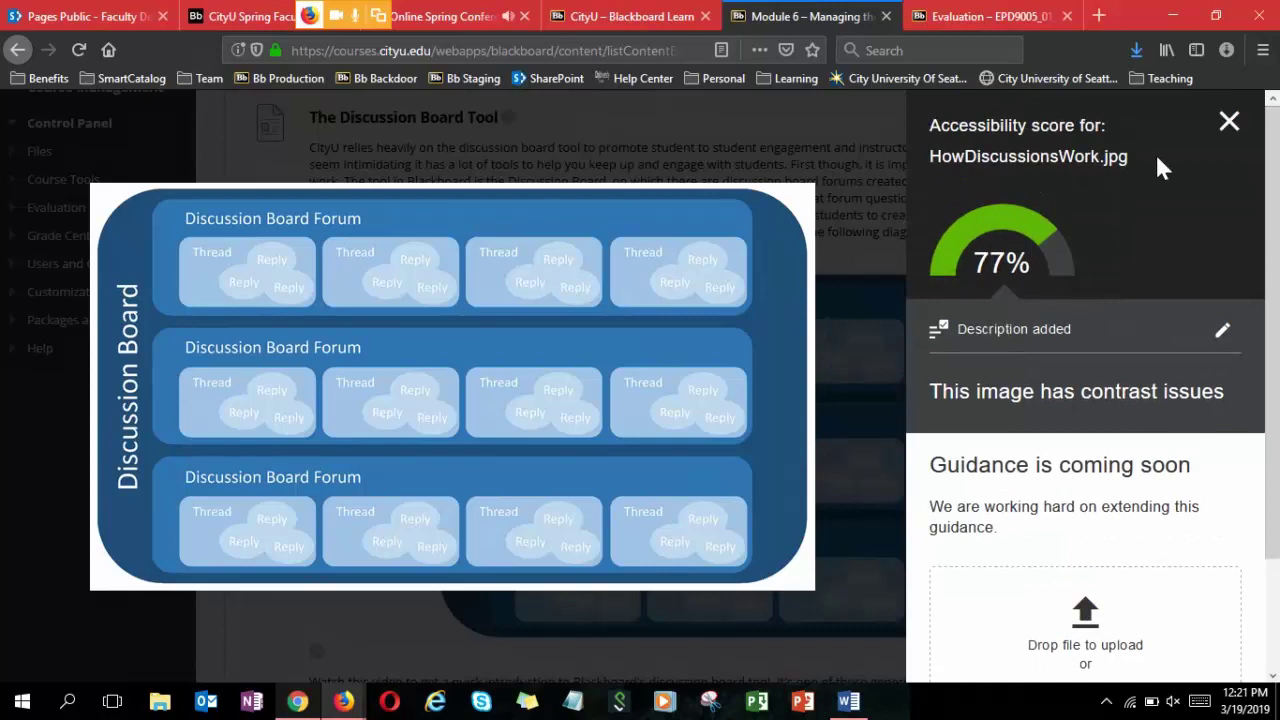
pyautogui.click(1229, 121)
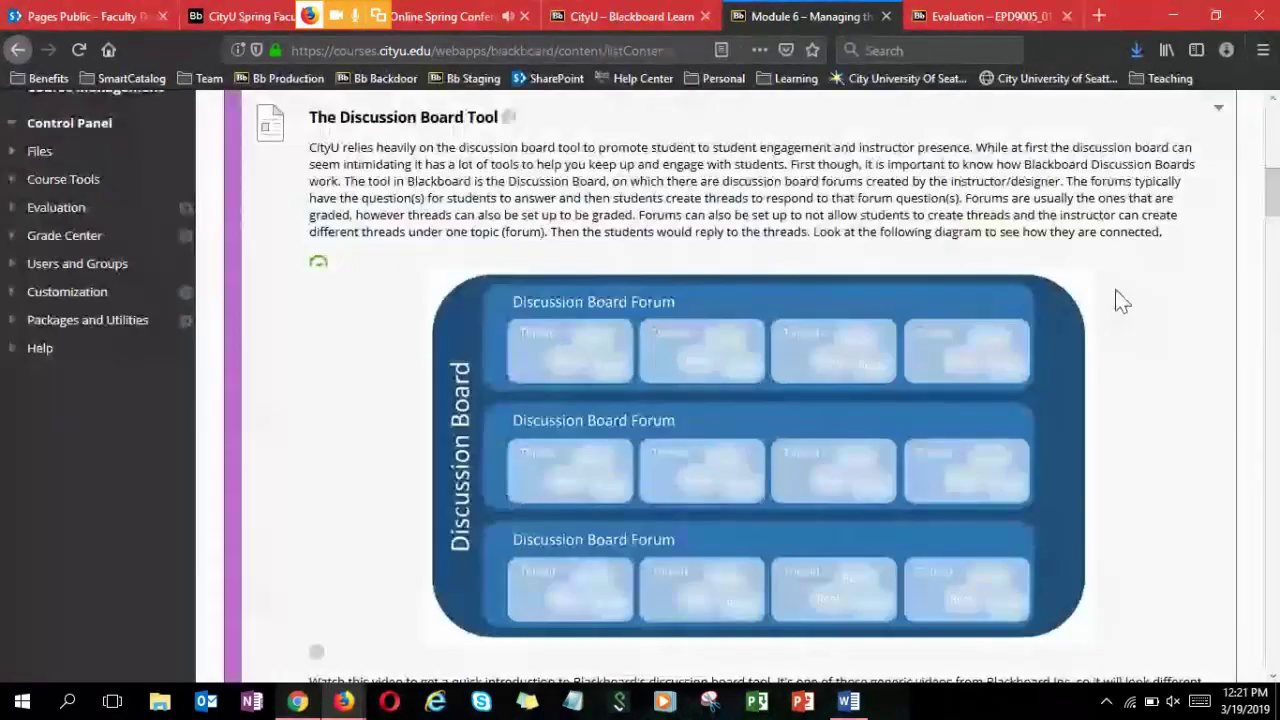
pyautogui.scroll(-10, 1180, 302)
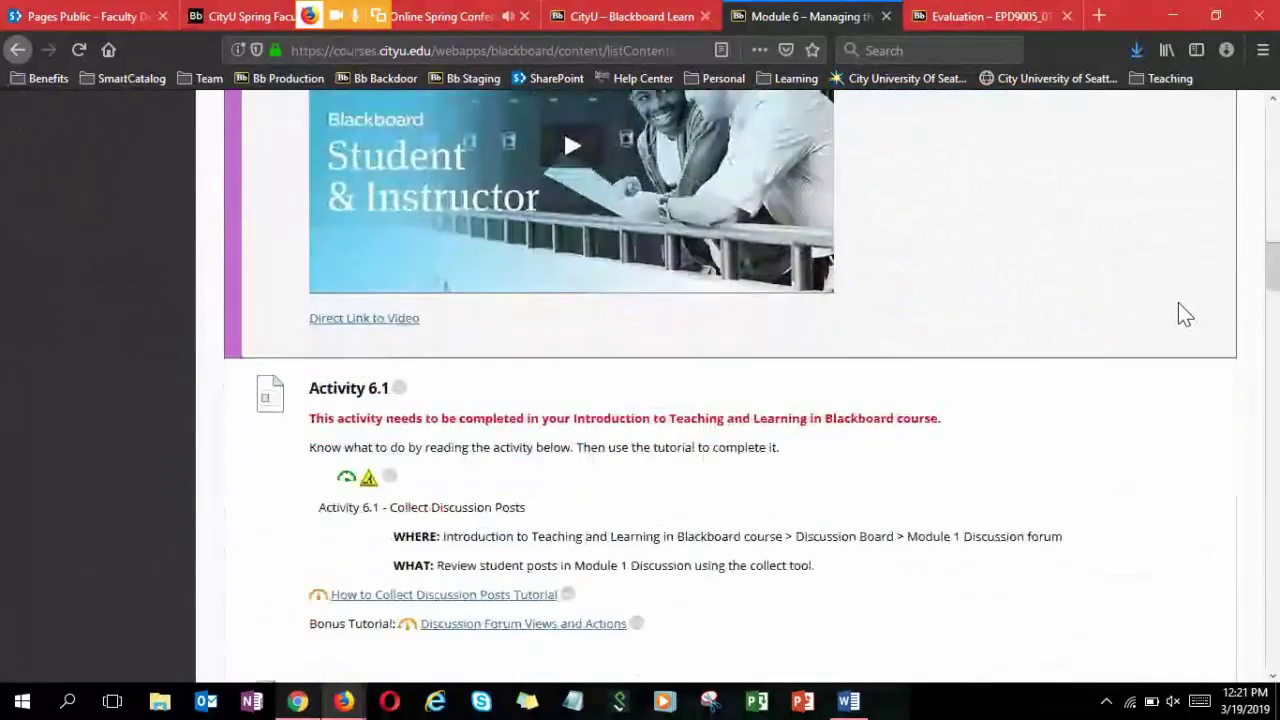
pyautogui.scroll(-3, 1178, 305)
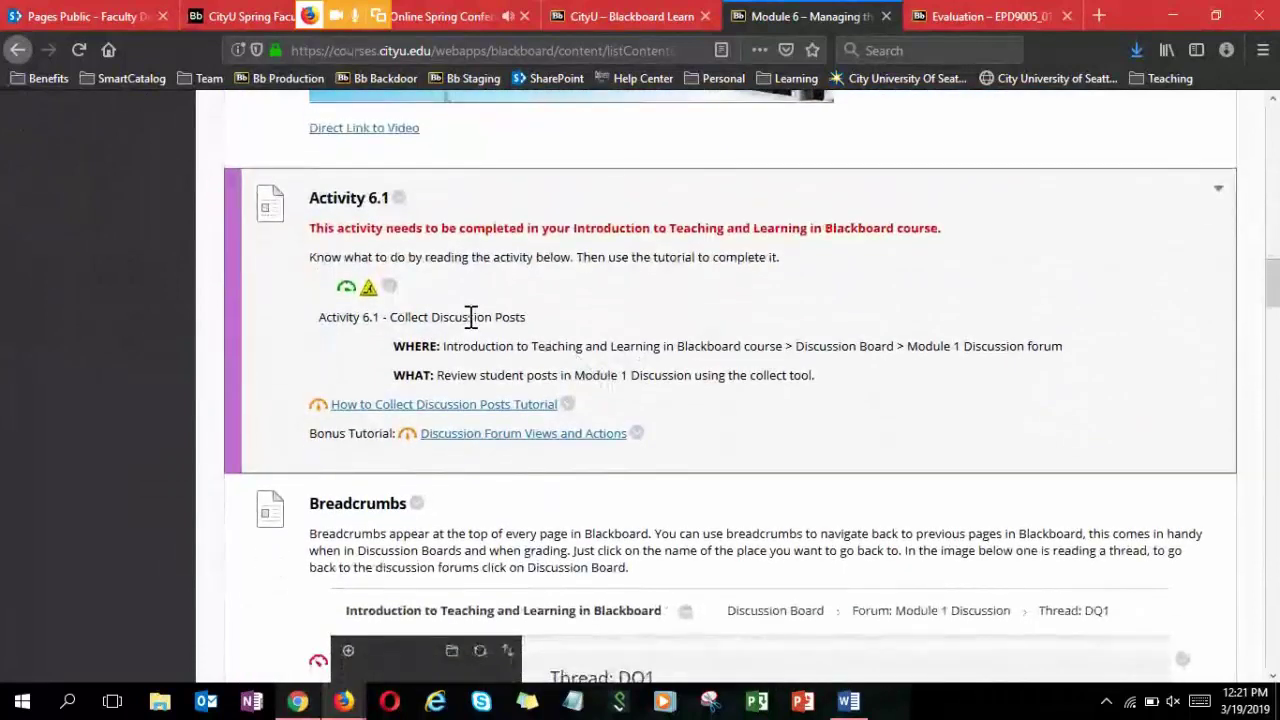
pyautogui.moveTo(346, 294)
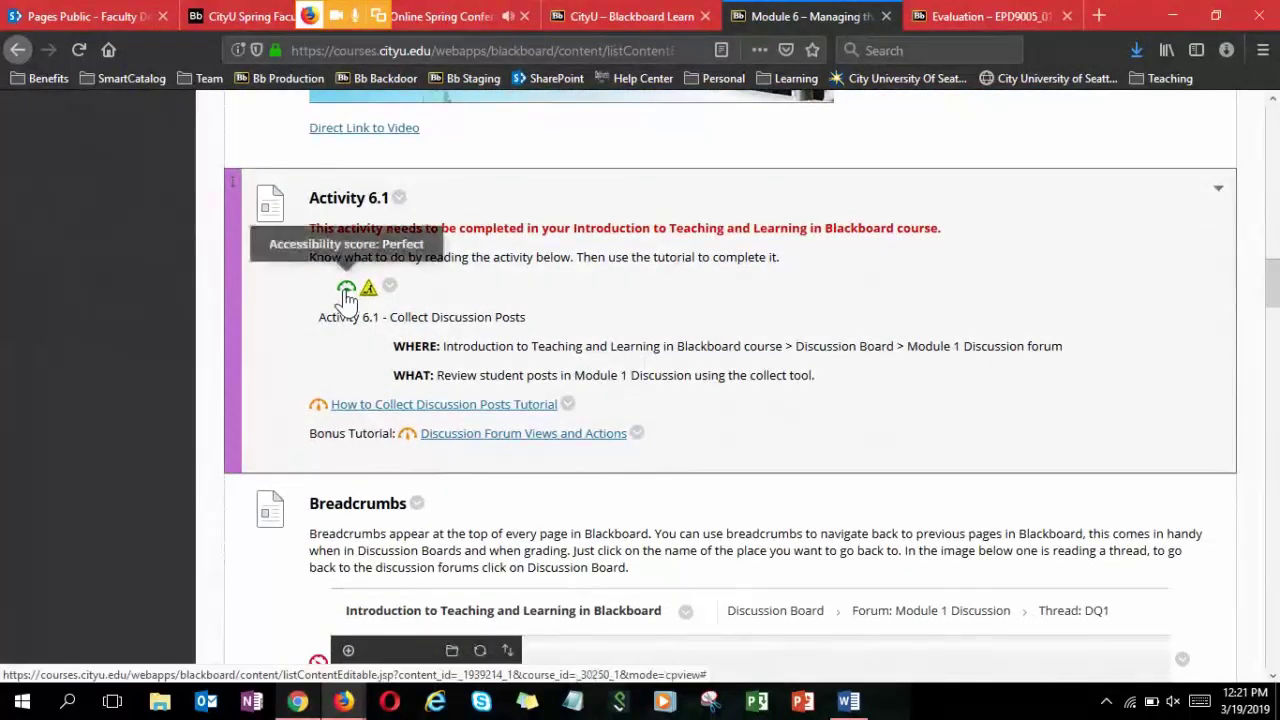
pyautogui.click(318, 408)
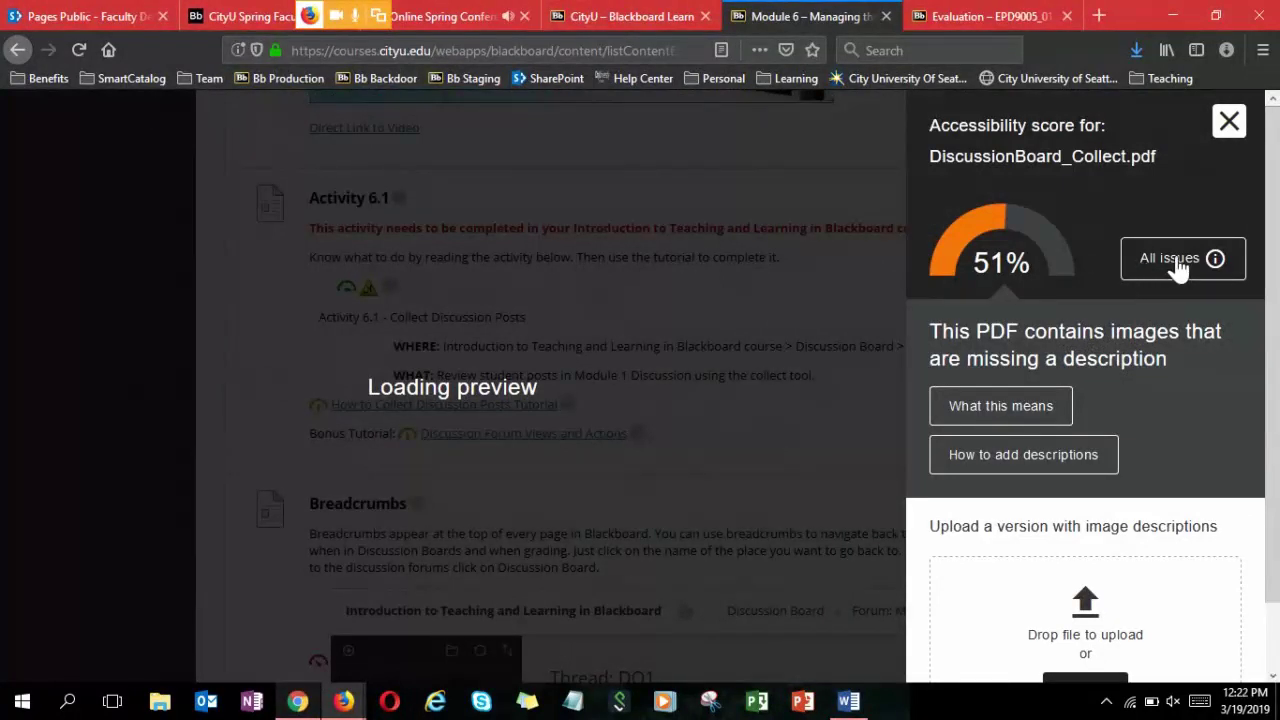
pyautogui.click(1183, 262)
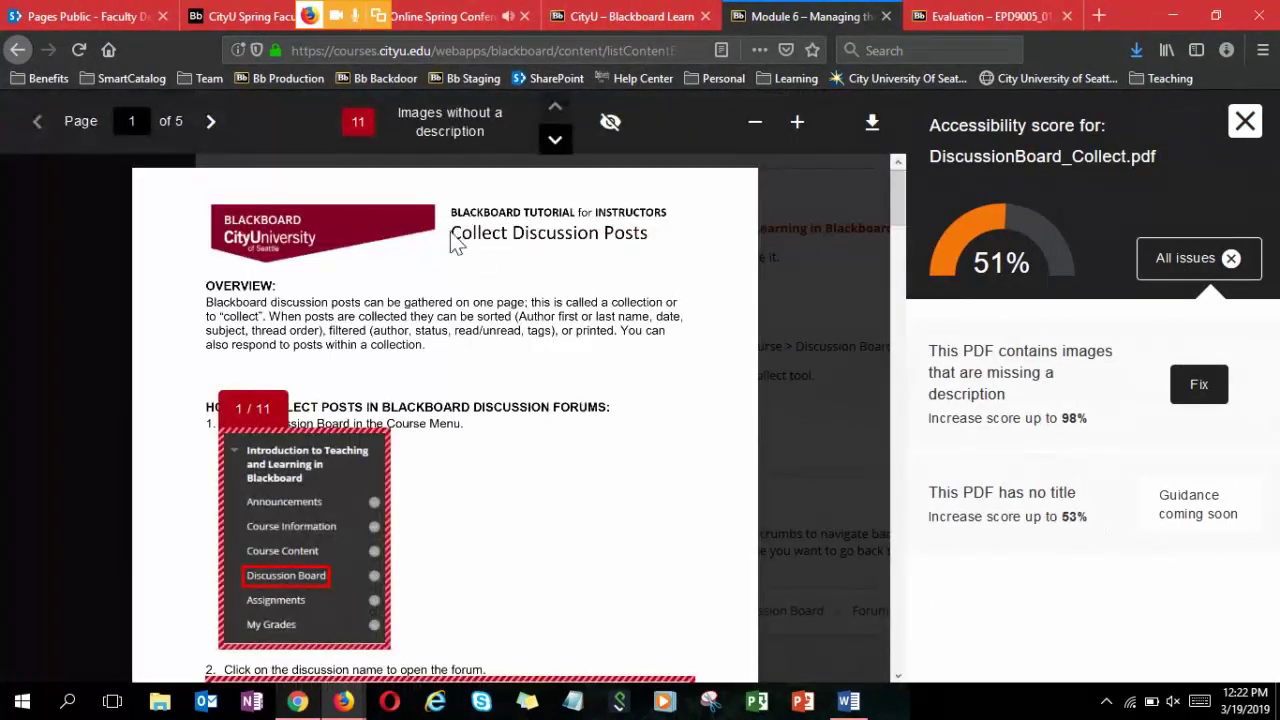
pyautogui.moveTo(450, 232); pyautogui.dragTo(646, 234)
pyautogui.click(641, 237)
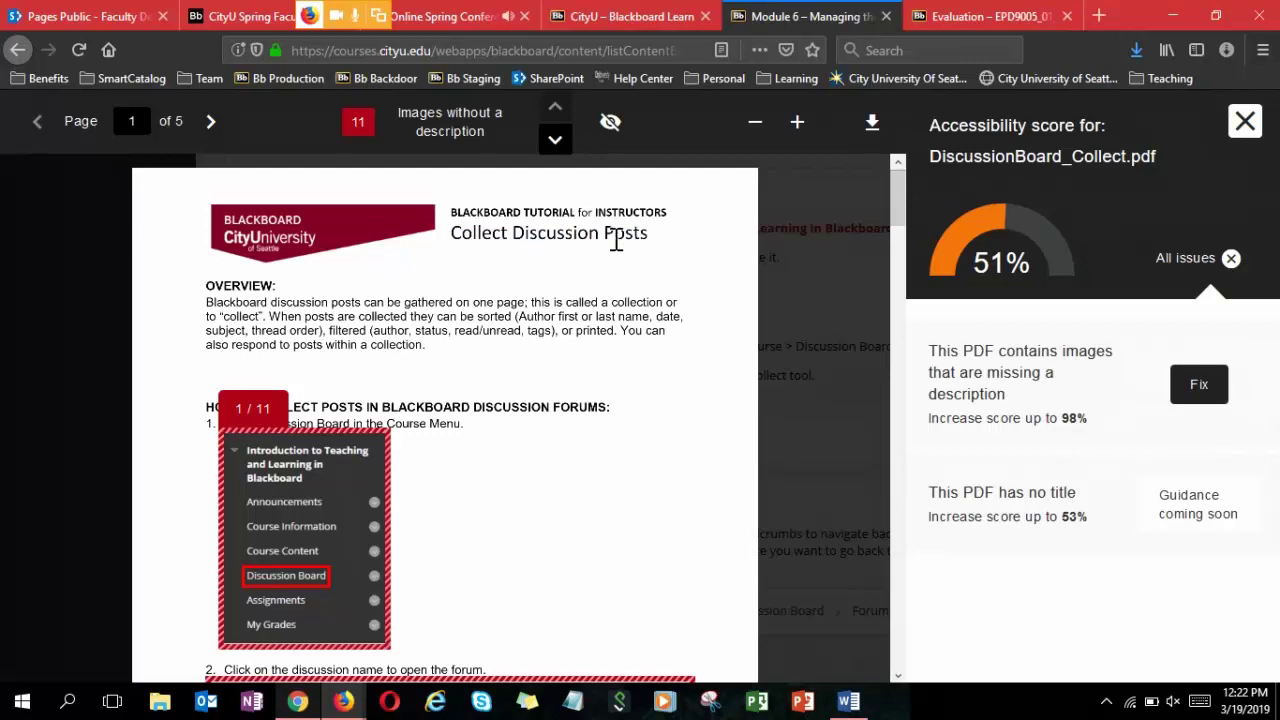
pyautogui.scroll(-2, 494, 326)
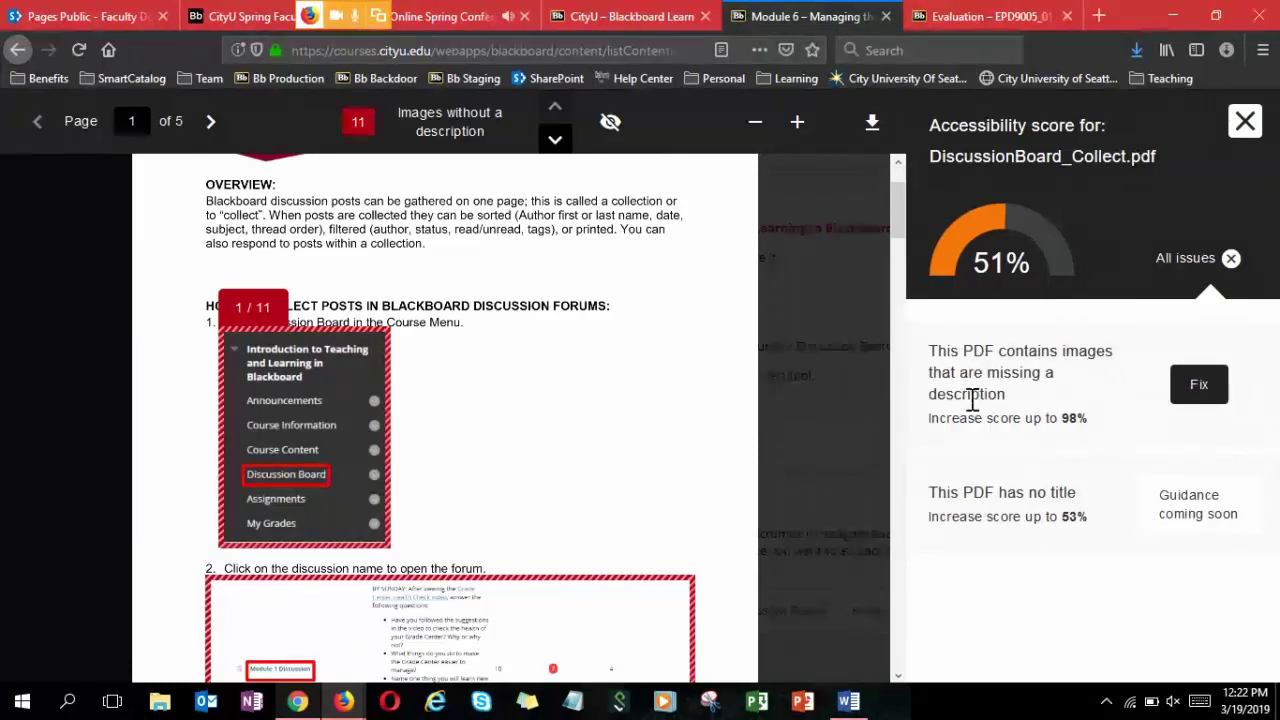
pyautogui.moveTo(950, 394); pyautogui.dragTo(1088, 419)
pyautogui.click(1020, 423)
pyautogui.click(1043, 418)
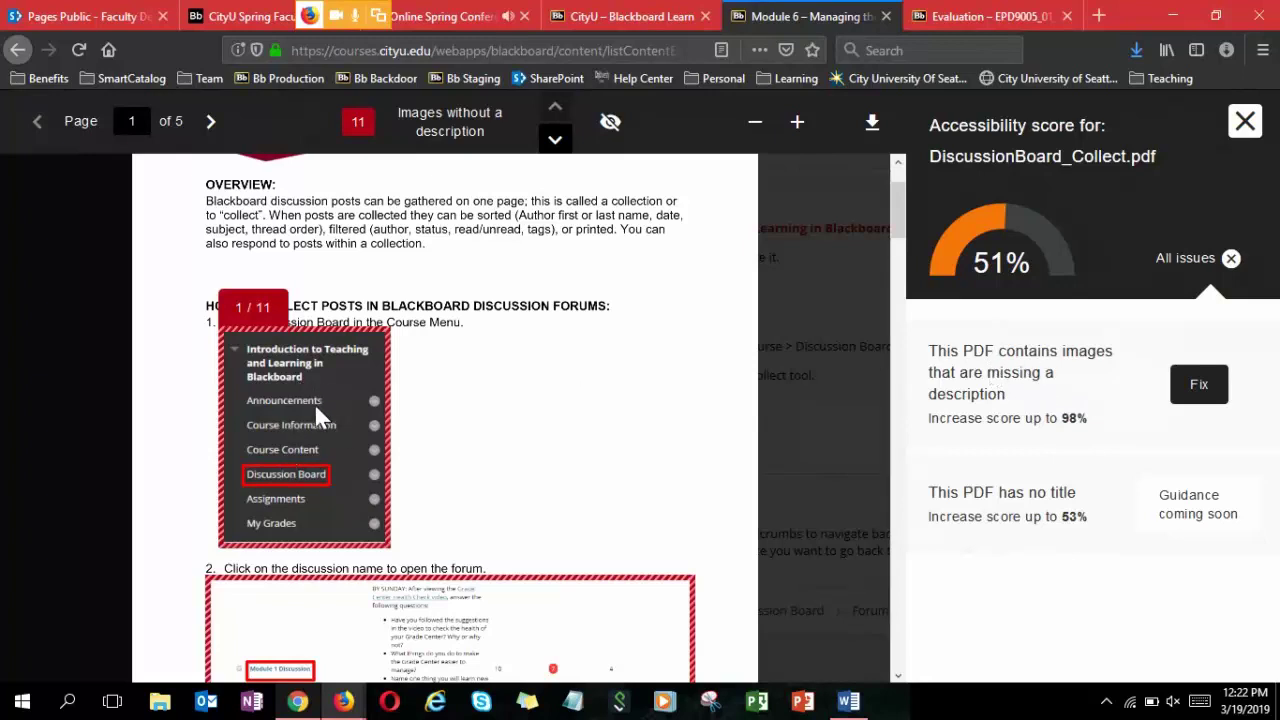
pyautogui.scroll(-5, 314, 400)
pyautogui.scroll(-2, 421, 353)
pyautogui.scroll(-10, 477, 320)
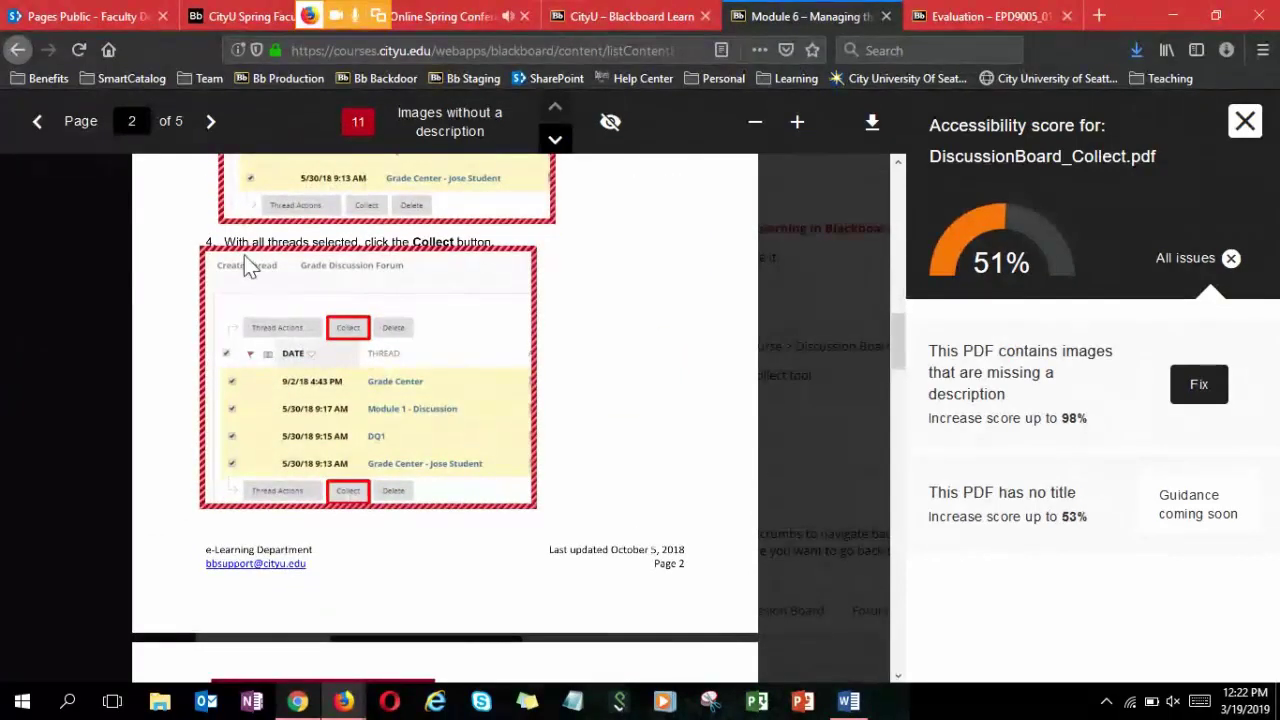
pyautogui.scroll(-11, 651, 432)
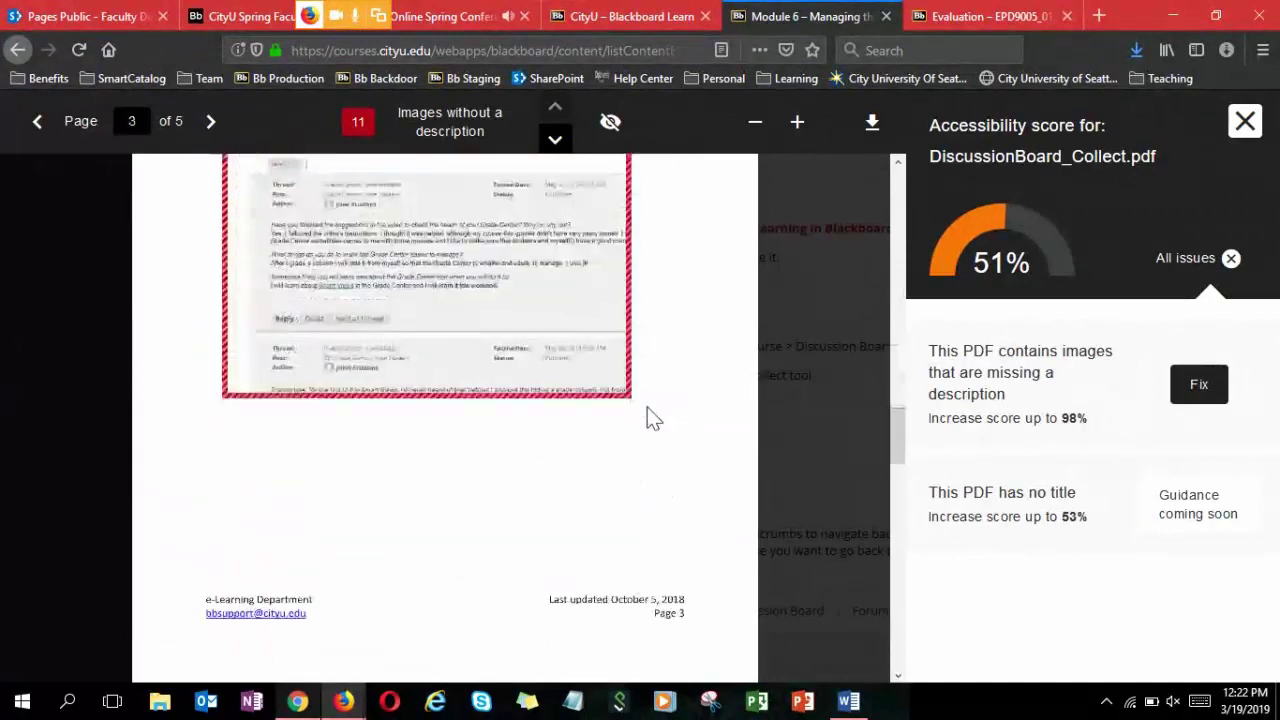
pyautogui.scroll(-10, 651, 418)
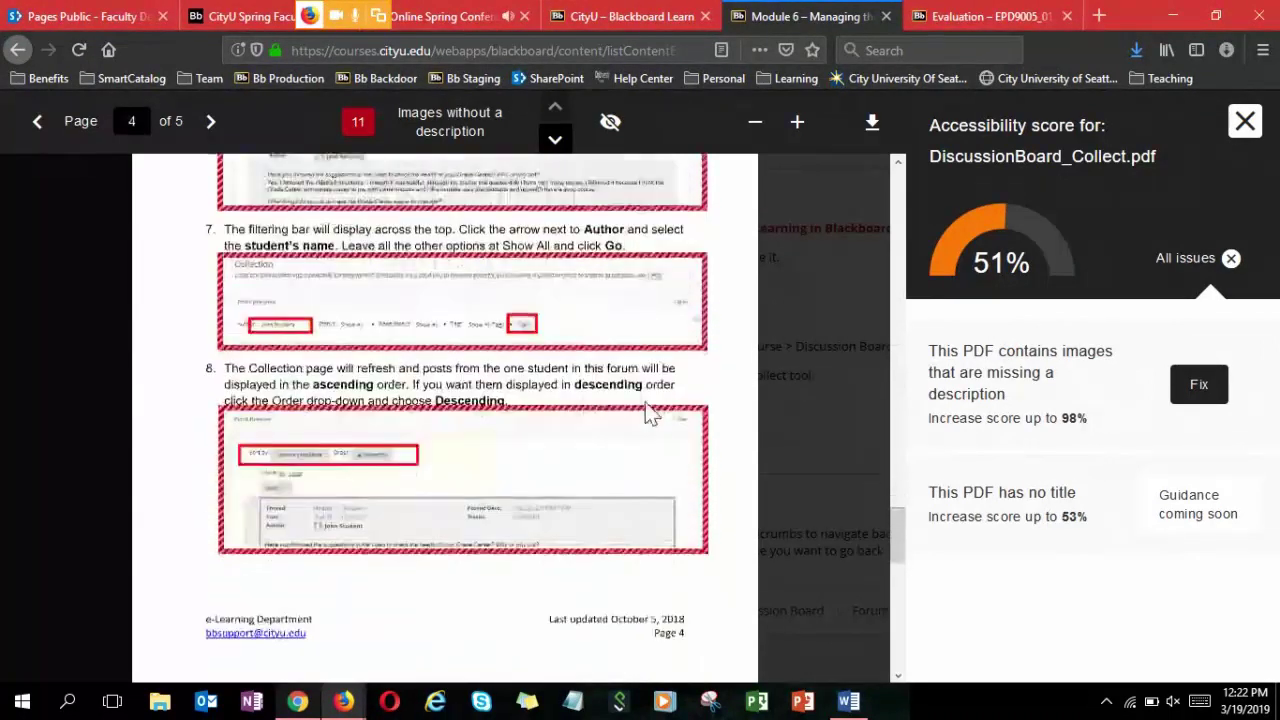
pyautogui.scroll(-8, 651, 413)
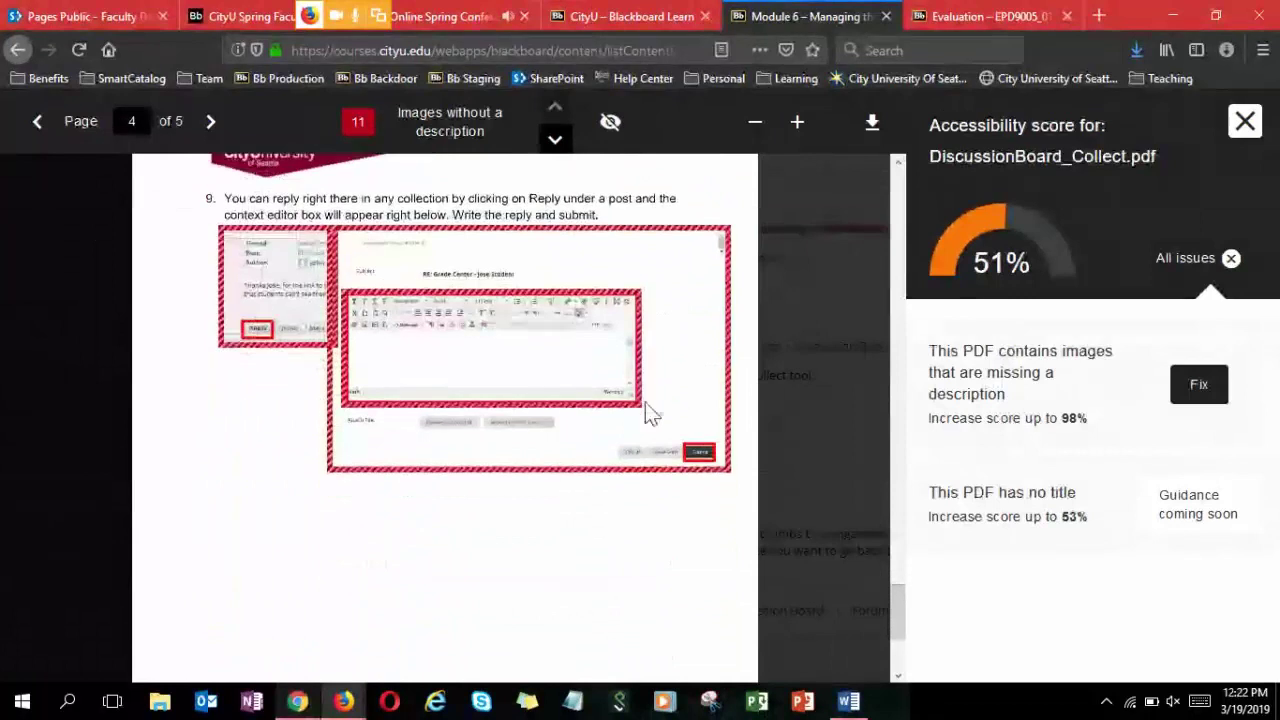
pyautogui.scroll(-1, 645, 404)
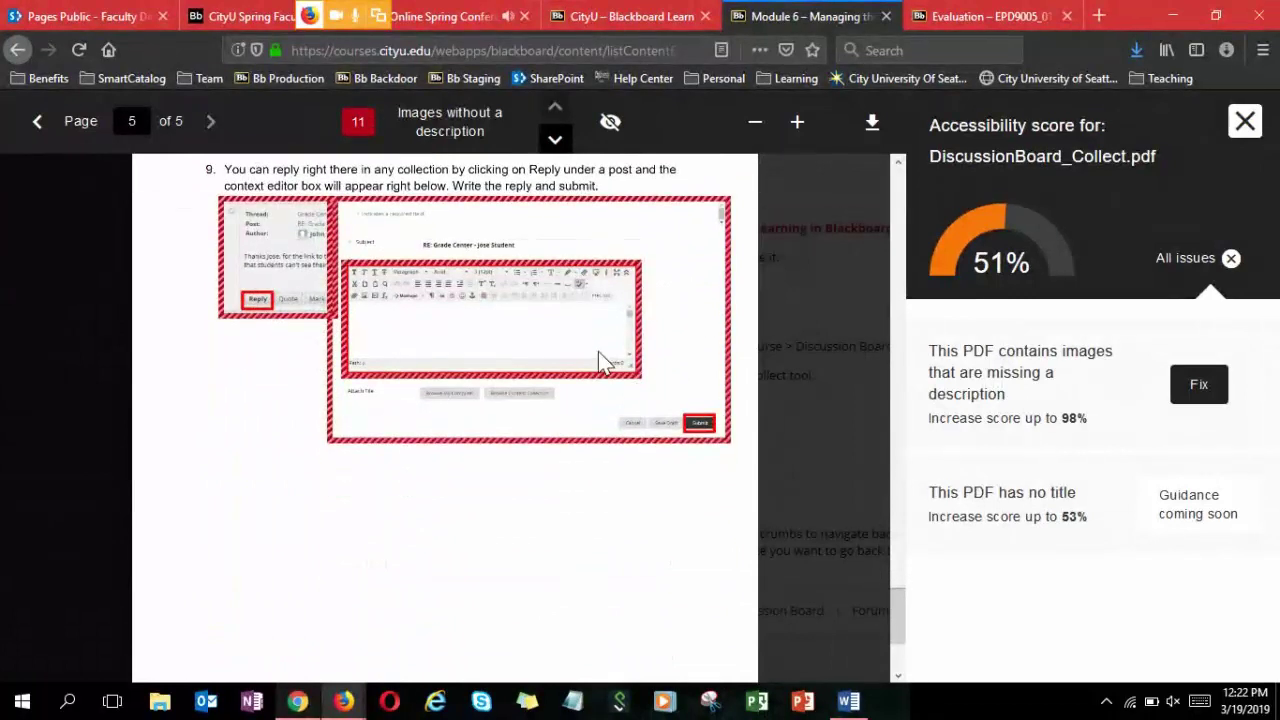
pyautogui.scroll(-3, 605, 362)
pyautogui.scroll(10, 615, 357)
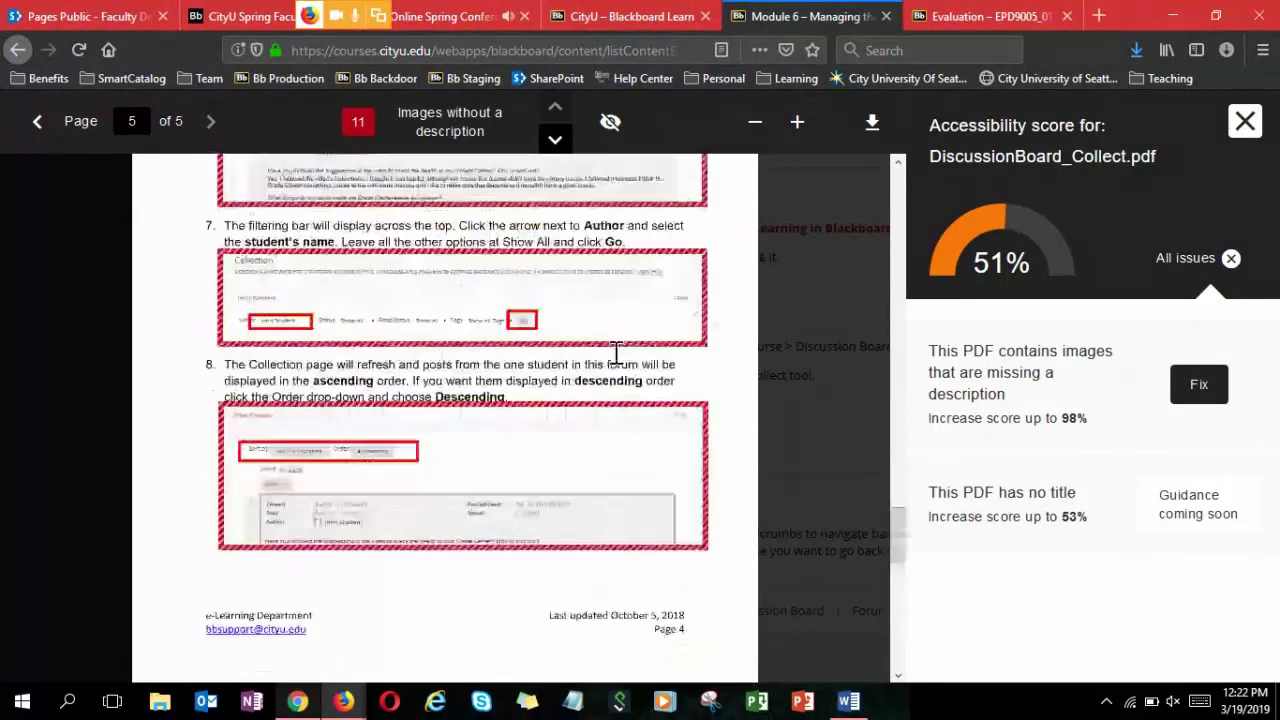
pyautogui.scroll(8, 615, 357)
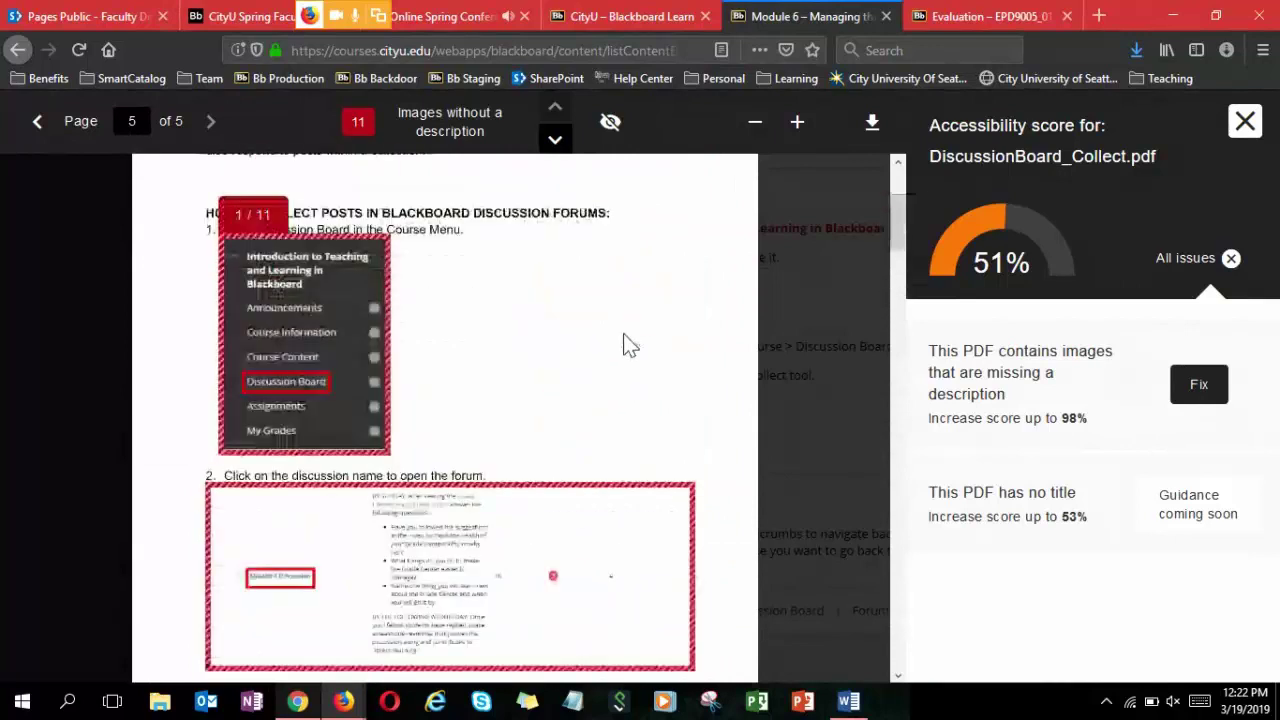
pyautogui.scroll(2, 629, 343)
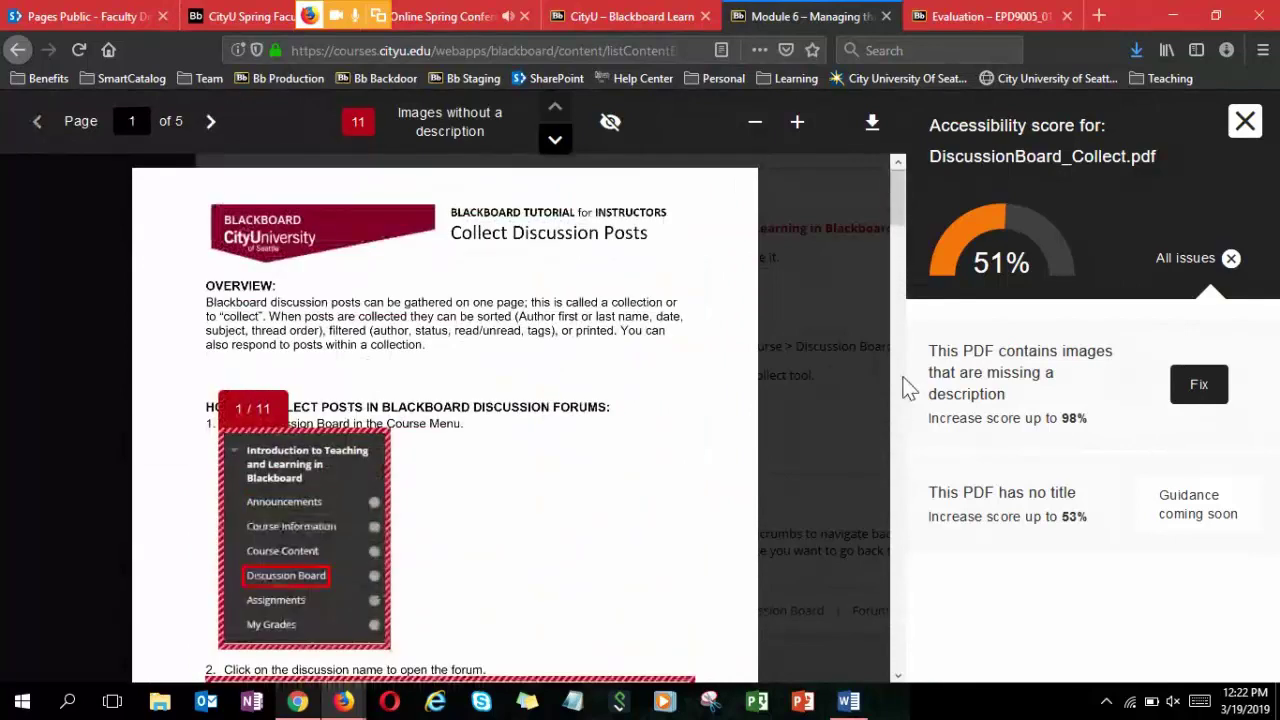
pyautogui.click(1245, 121)
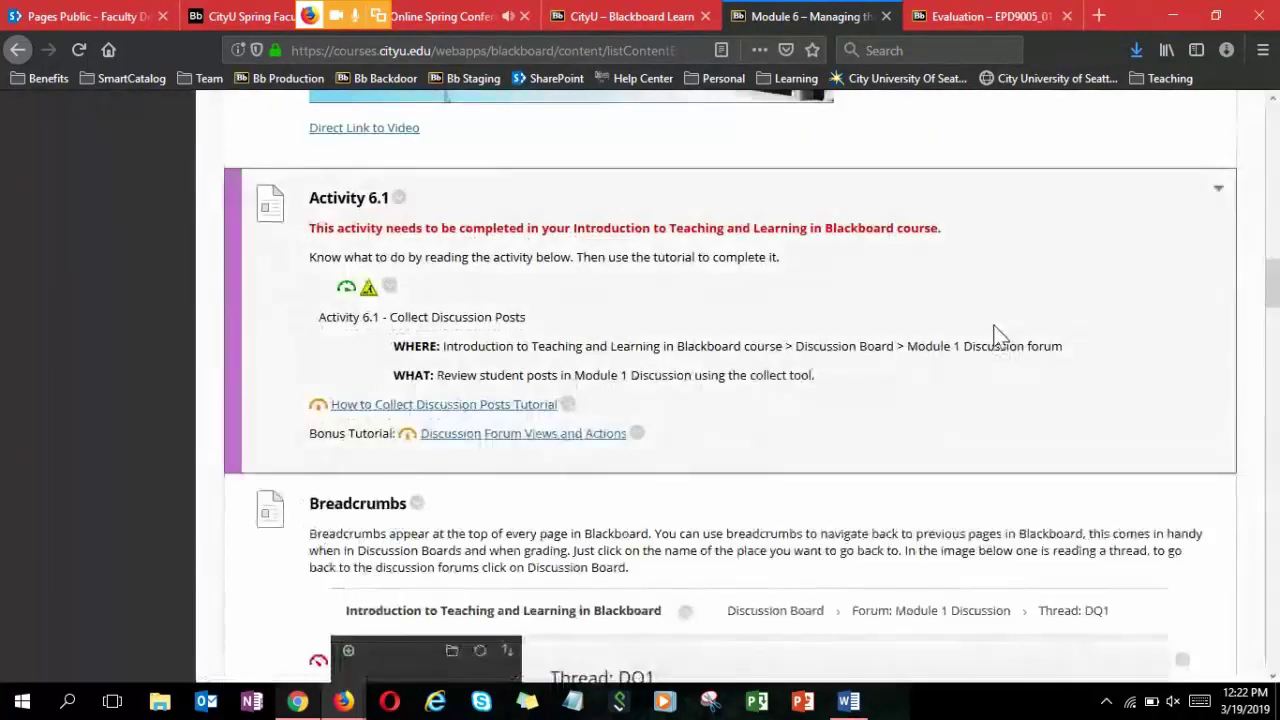
# Open the Ally report for the Breadcrumbs image, which flags its missing description.
pyautogui.scroll(-2, 1000, 323)
pyautogui.scroll(-2, 1002, 321)
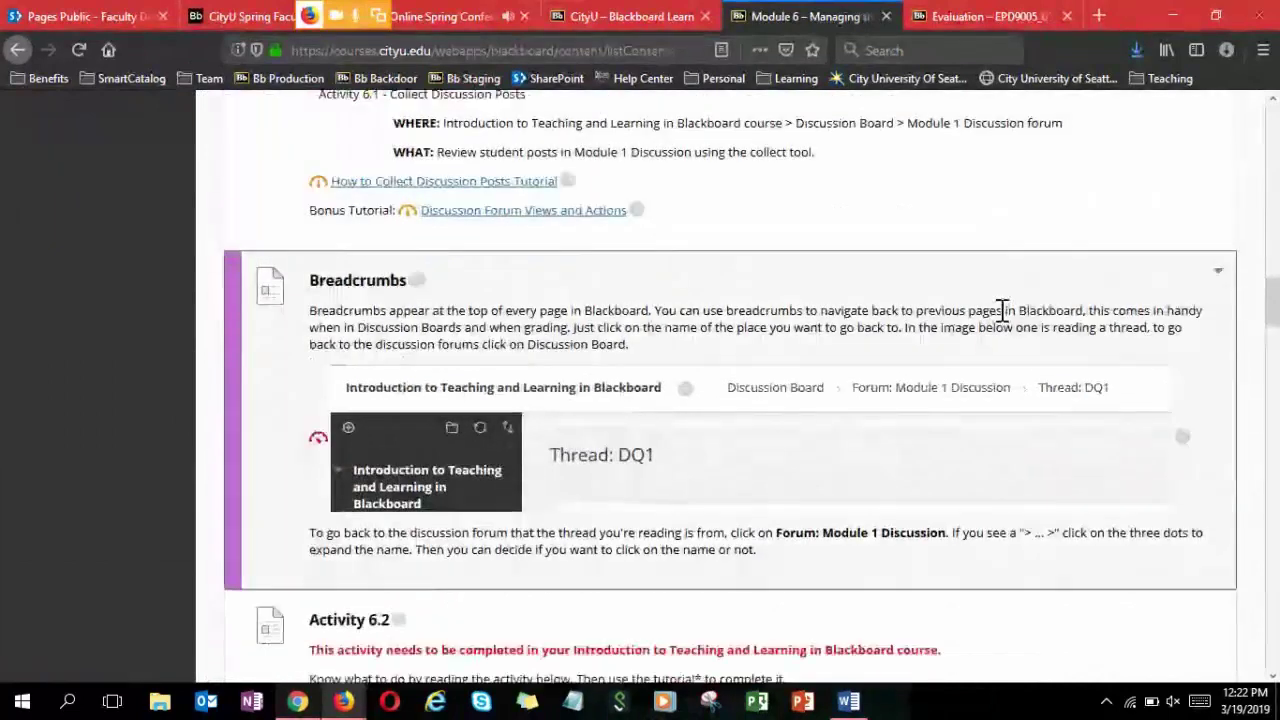
pyautogui.scroll(3, 1002, 310)
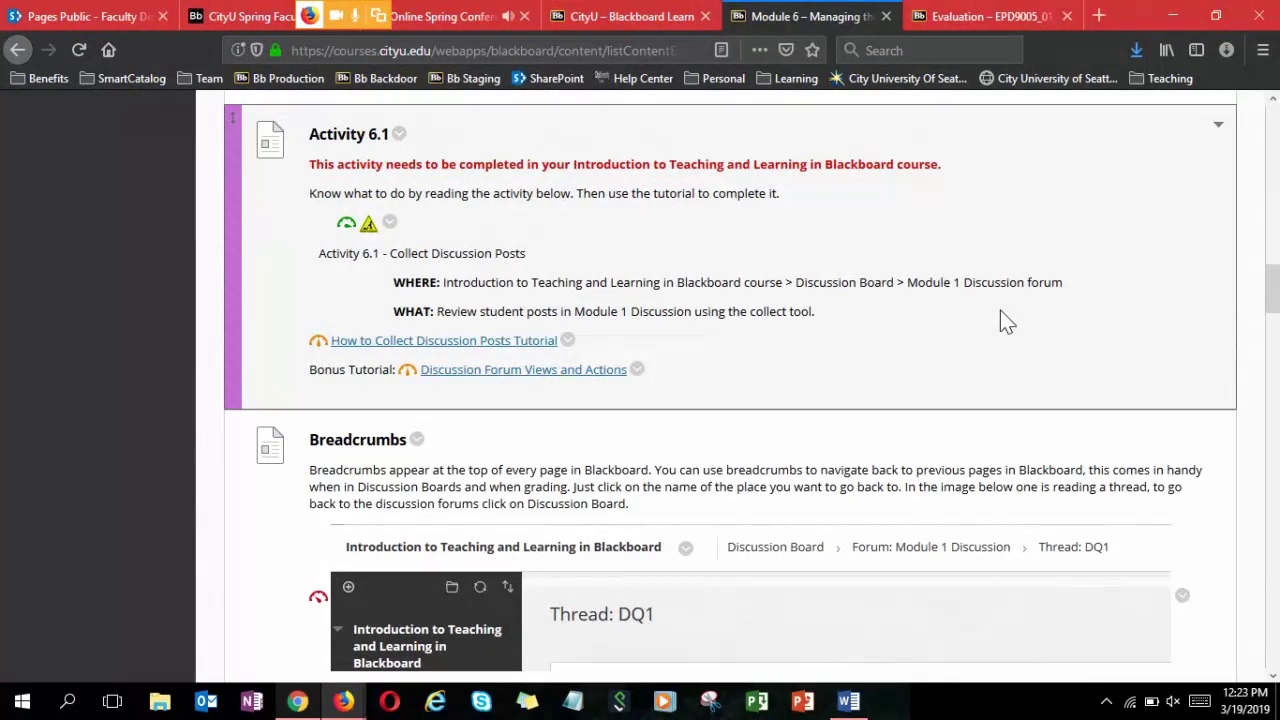
pyautogui.scroll(-3, 1000, 315)
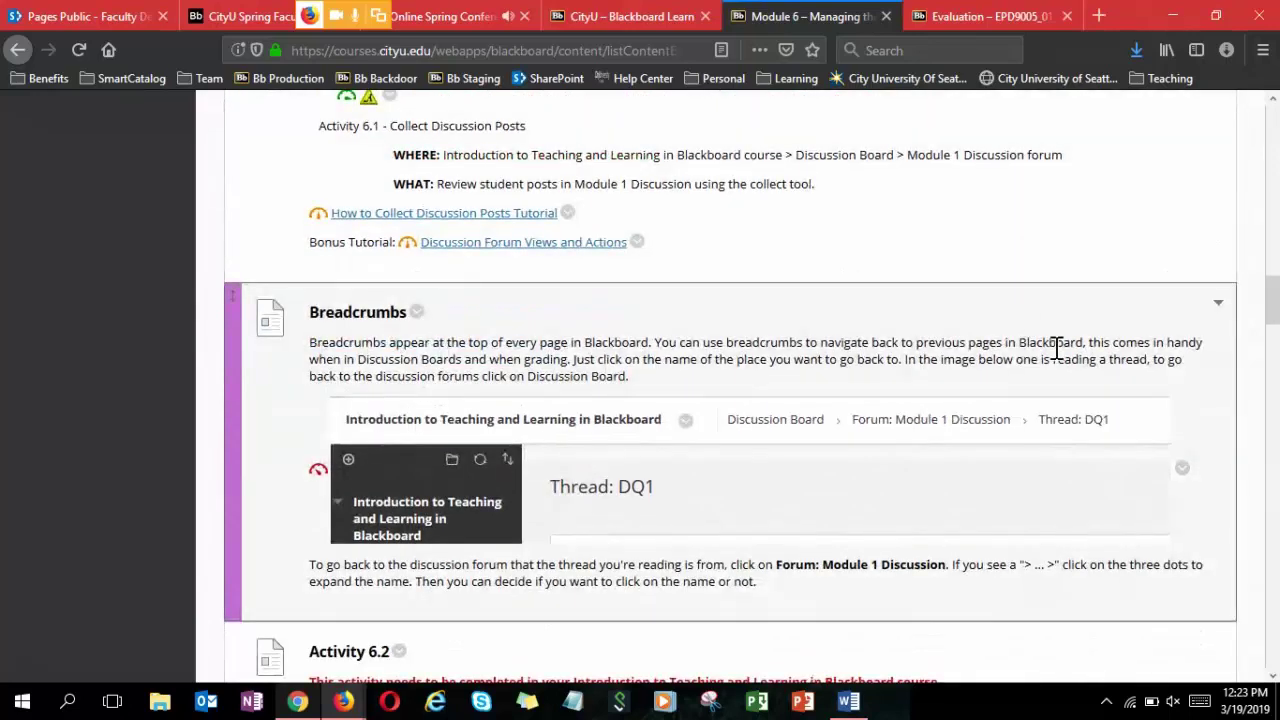
pyautogui.scroll(-1, 1185, 348)
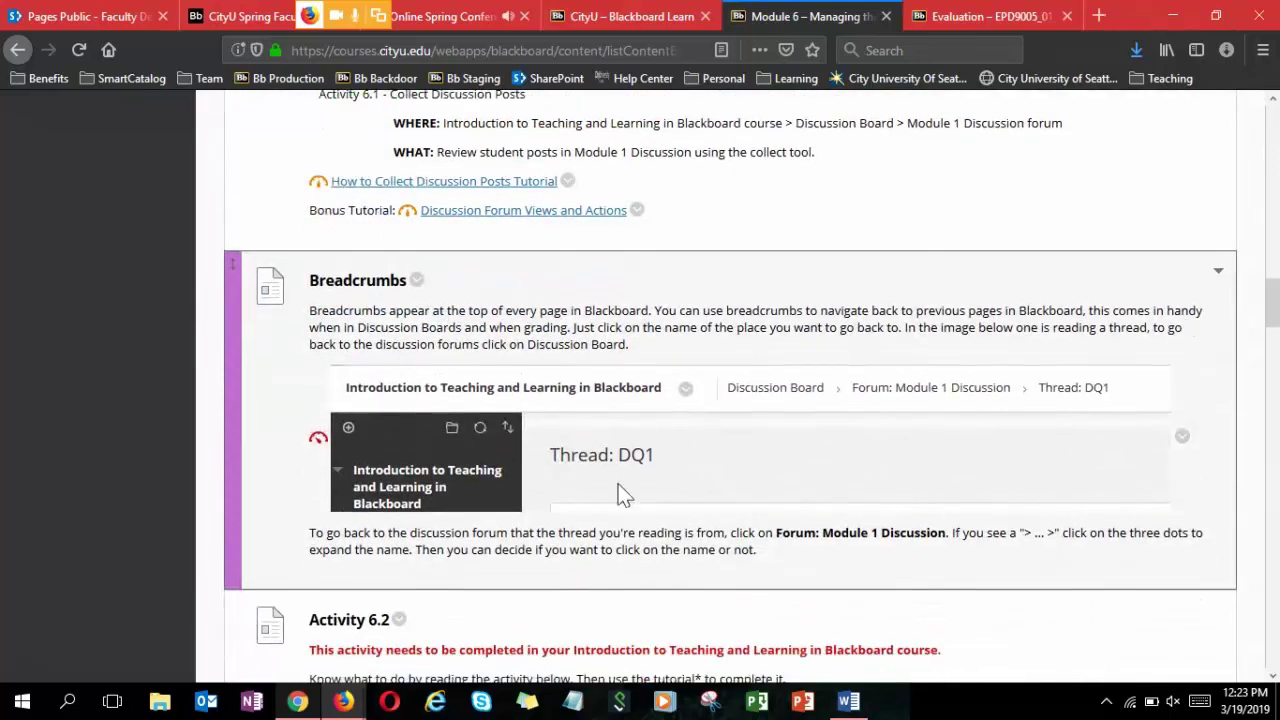
pyautogui.click(317, 440)
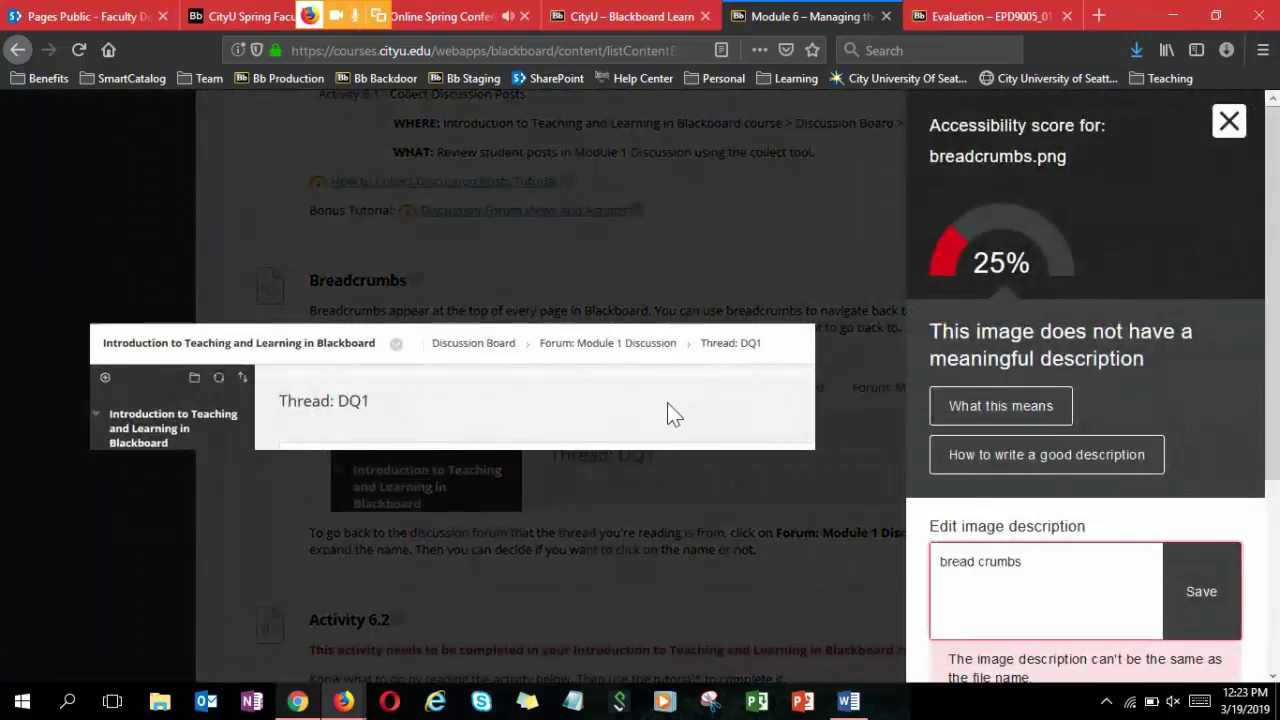
pyautogui.moveTo(930, 332); pyautogui.dragTo(1148, 356)
pyautogui.click(1110, 360)
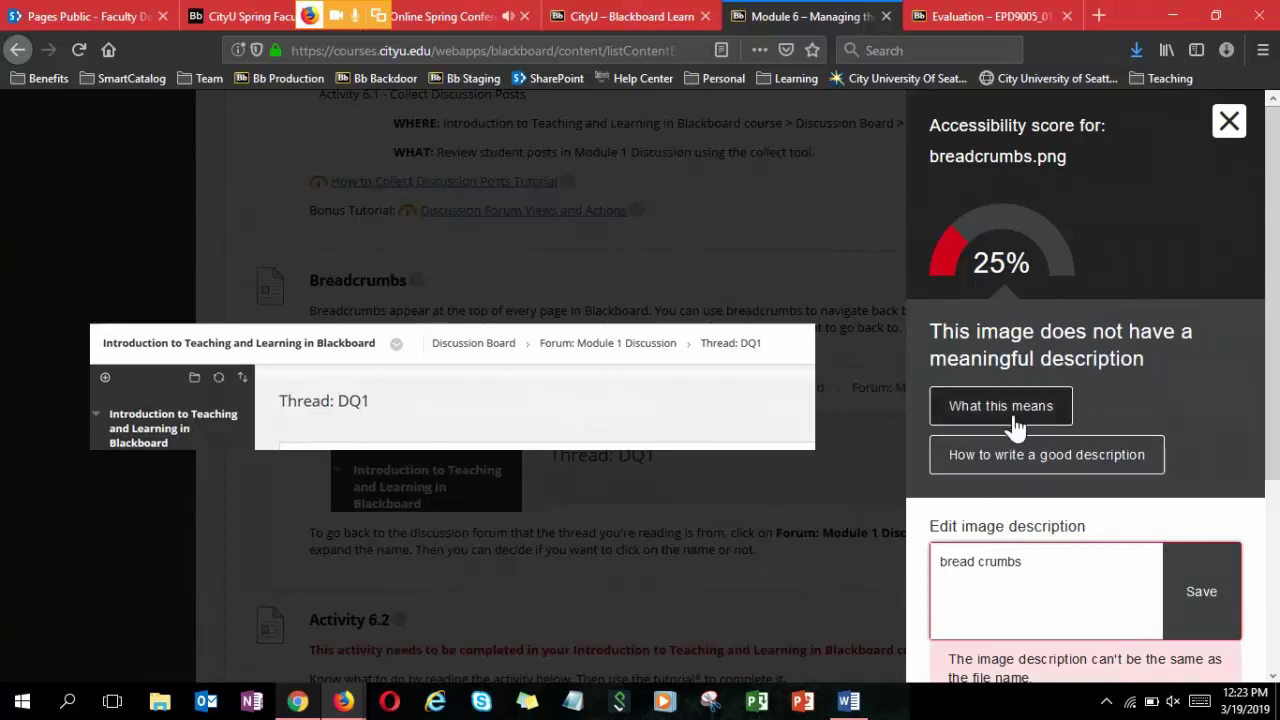
# Describe the image as the discussion board > forum > Module 1 discussion > thread path and save it.
pyautogui.click(1050, 568)
pyautogui.moveTo(938, 563); pyautogui.dragTo(1043, 563)
pyautogui.click(1043, 563)
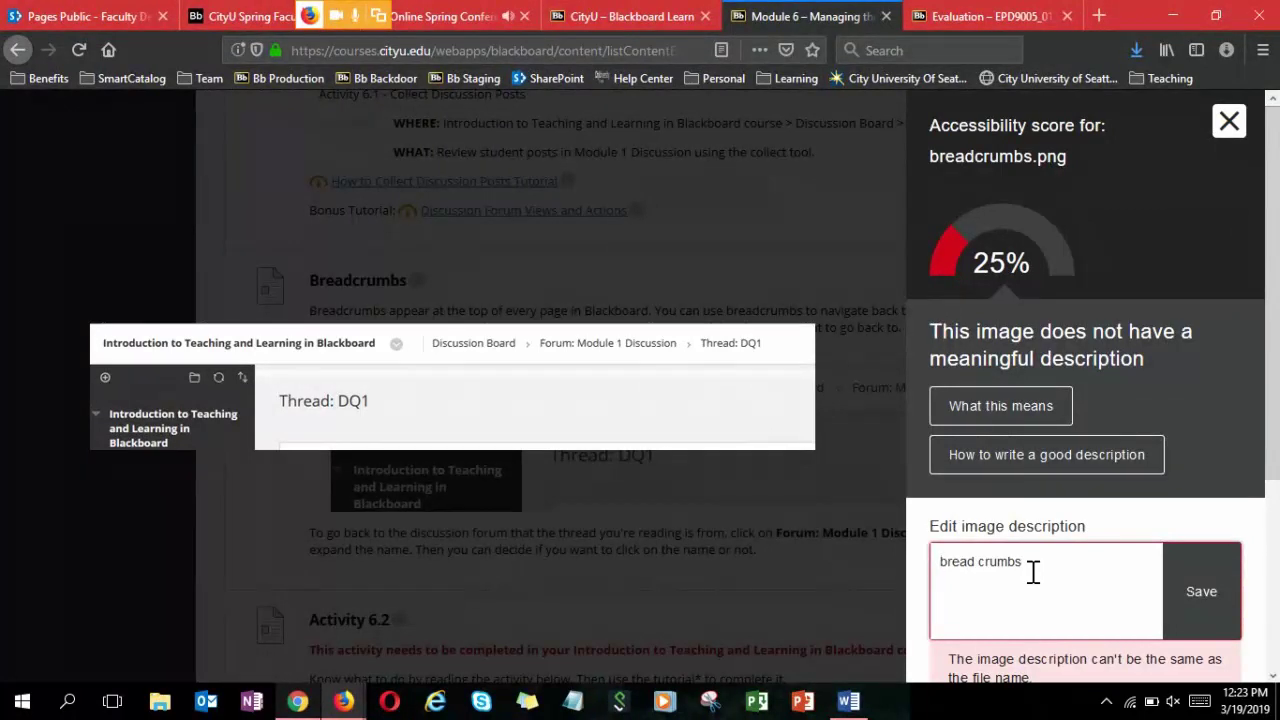
pyautogui.write('a picture o')
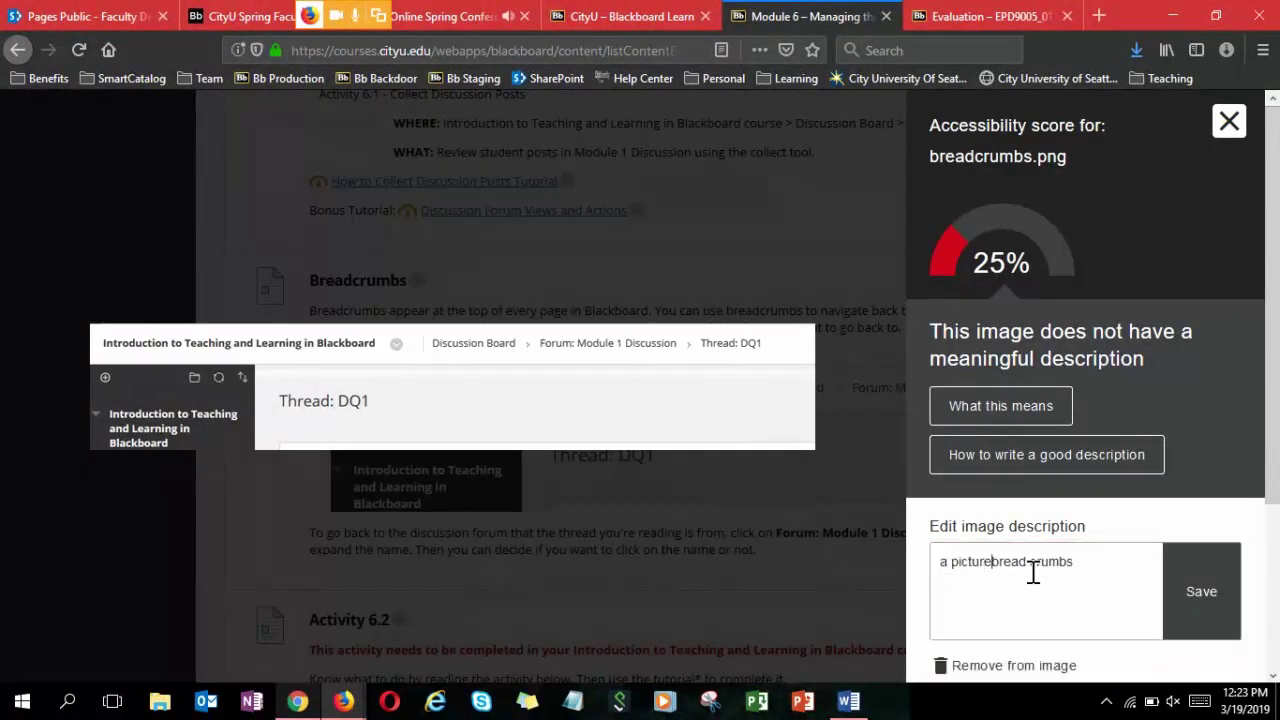
pyautogui.write('f the bre')
pyautogui.press('BackSpace')
pyautogui.press('BackSpace')
pyautogui.press('BackSpace')
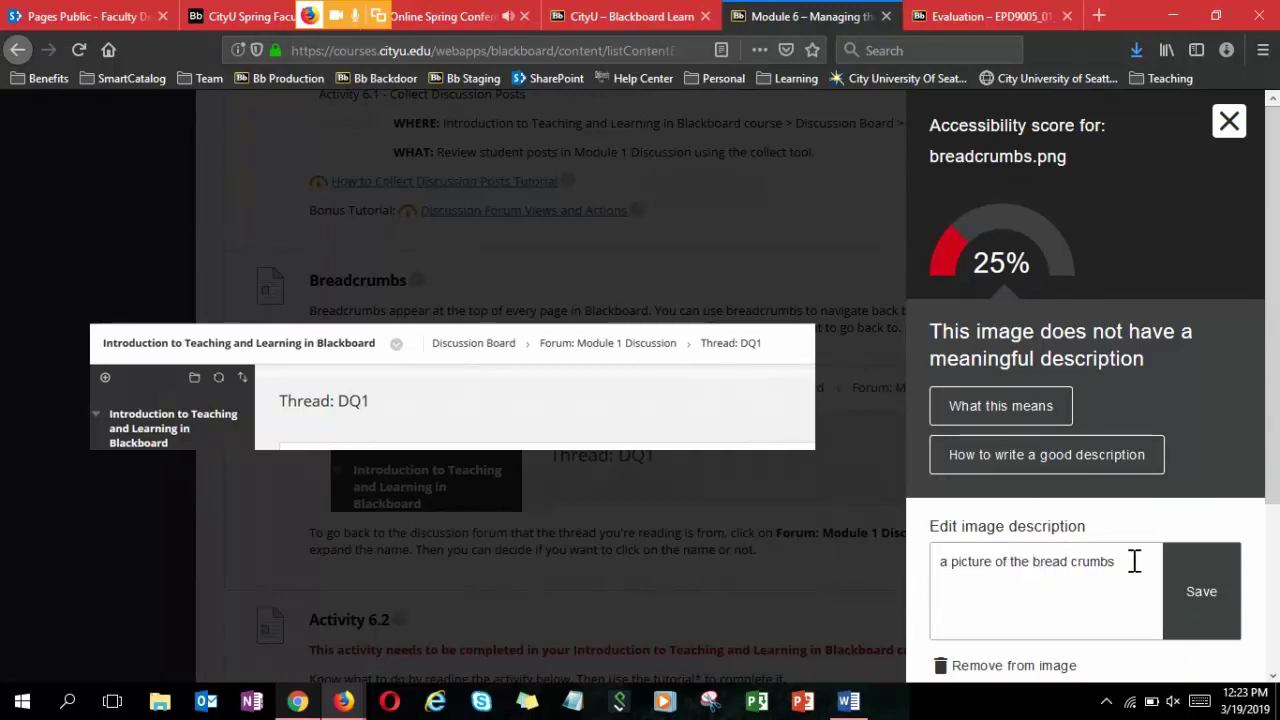
pyautogui.write('for this course')
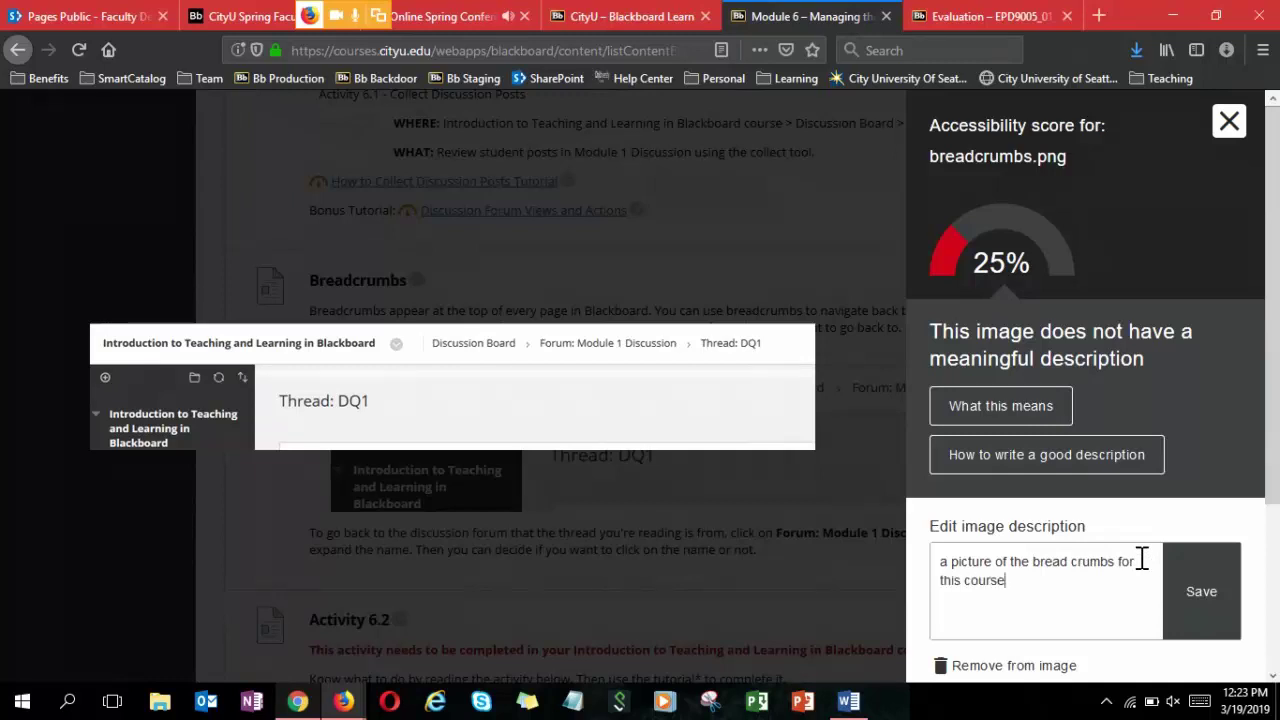
pyautogui.write(' which shows discus')
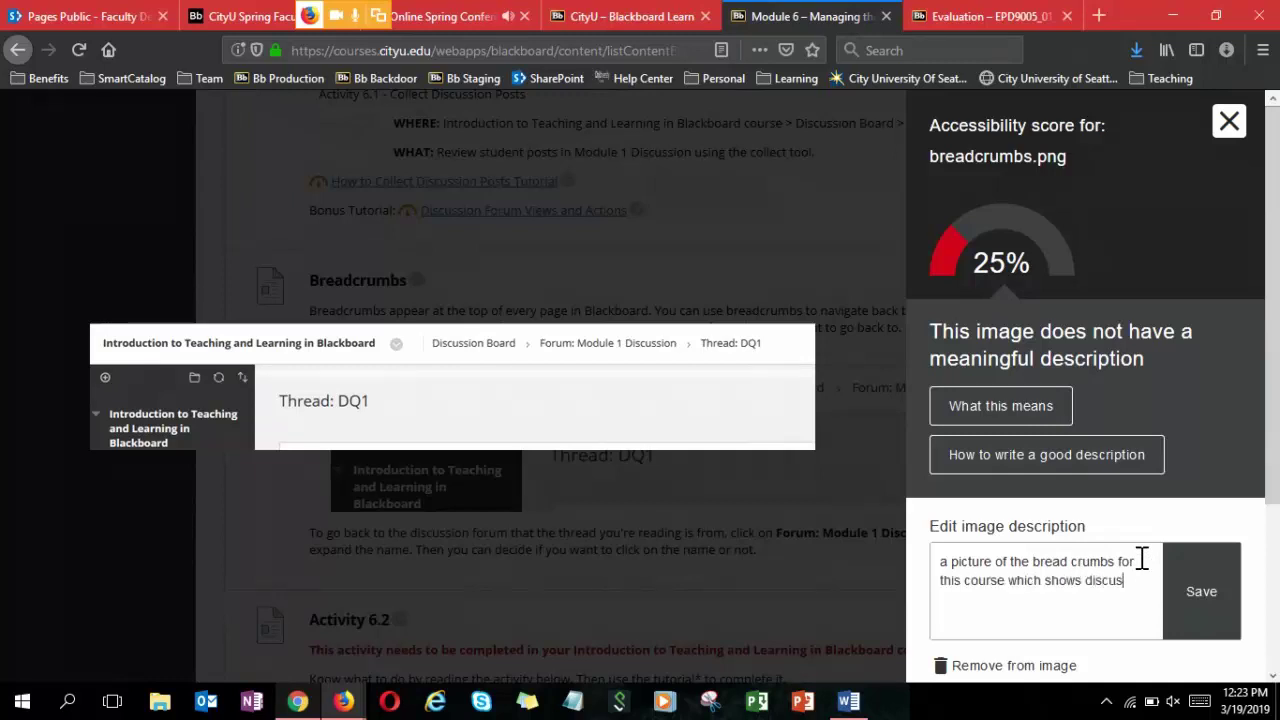
pyautogui.write('sion board > ')
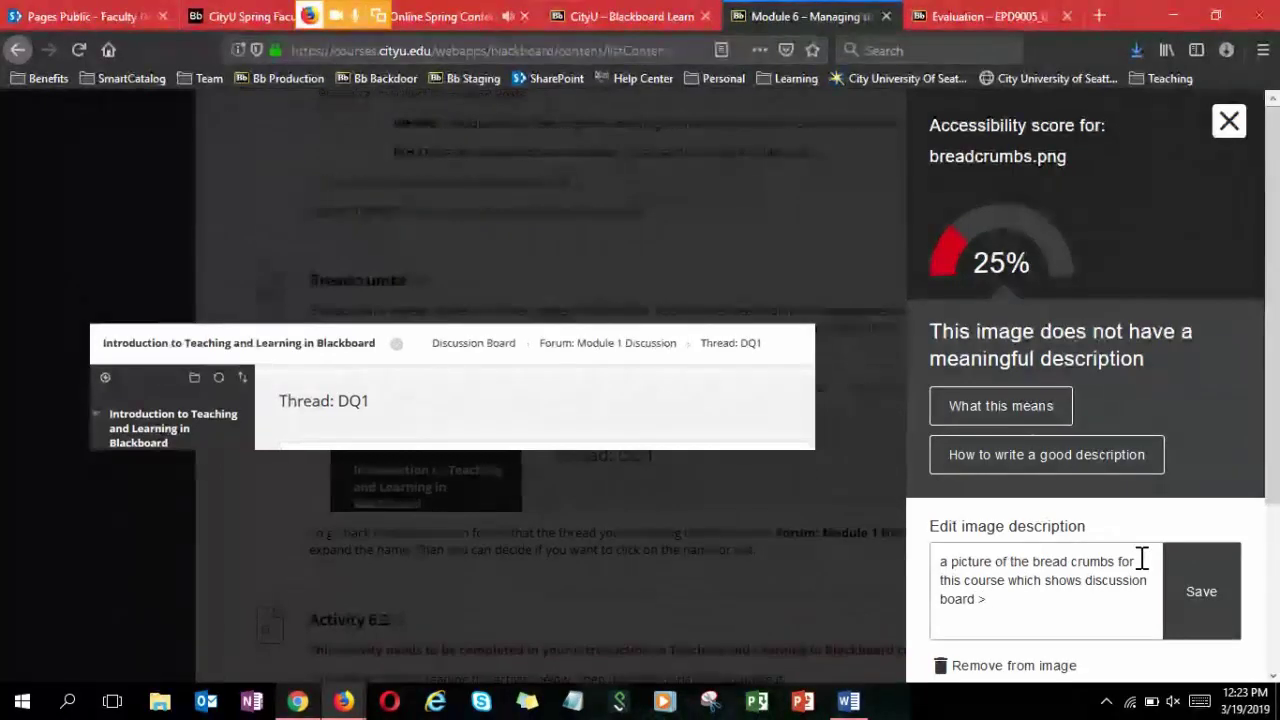
pyautogui.write('forum')
pyautogui.press('BackSpace')
pyautogui.press('BackSpace')
pyautogui.write('rum. ')
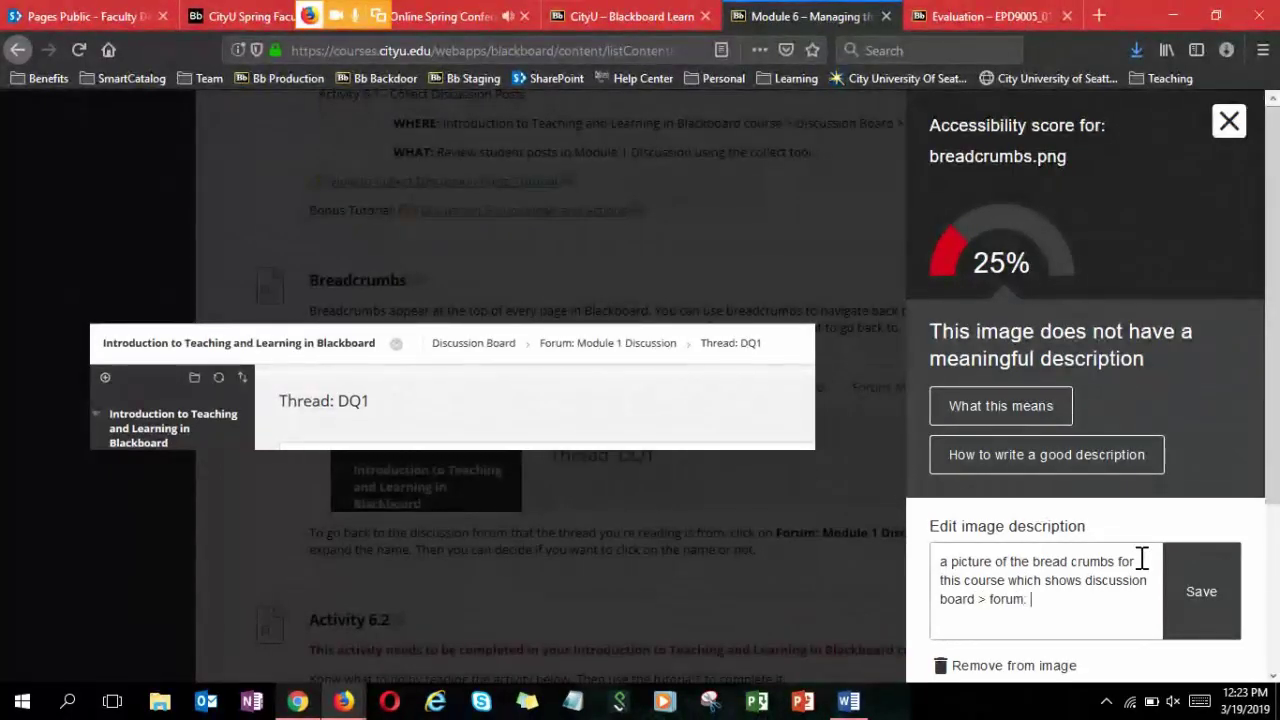
pyautogui.write('module 1 discussion > t')
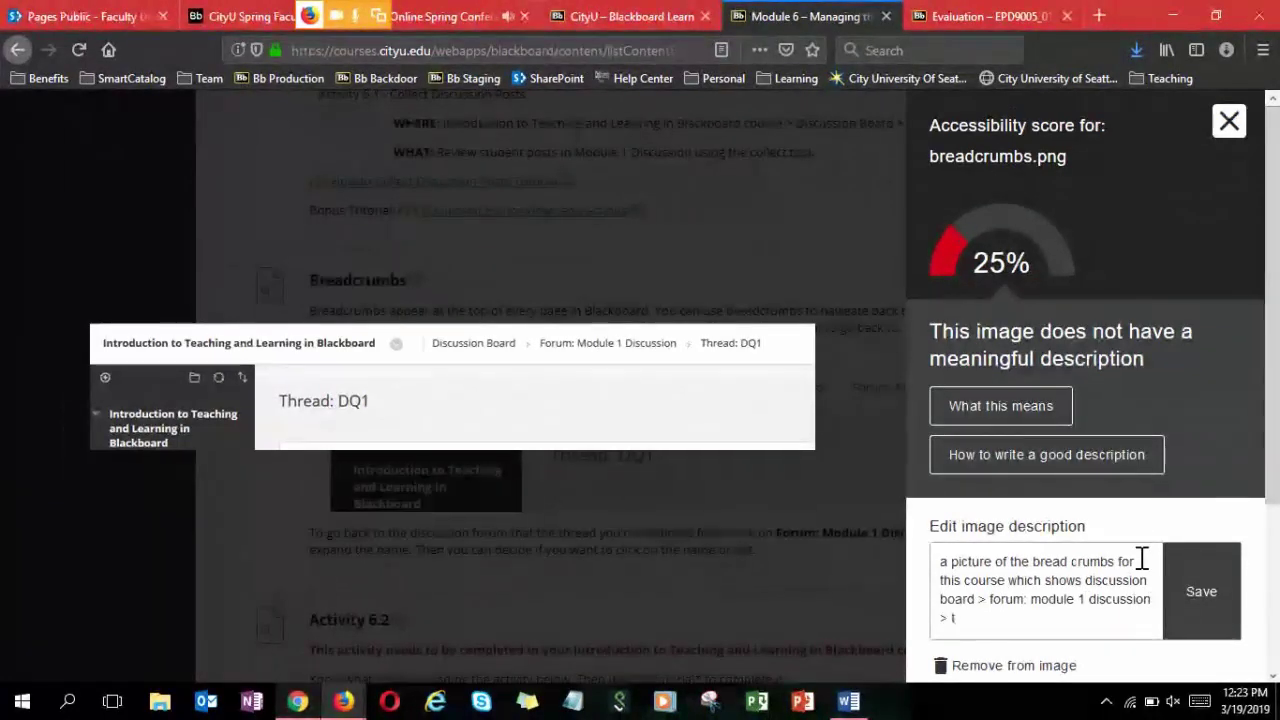
pyautogui.write('hread: DQ1')
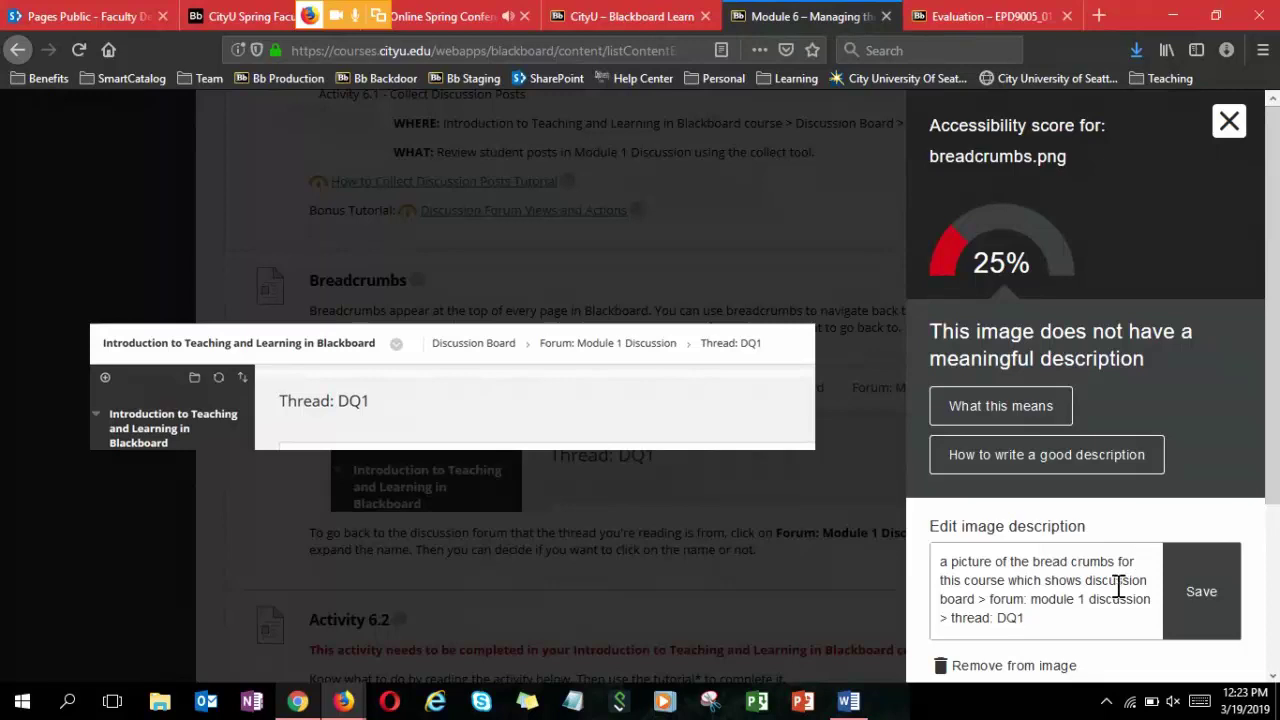
pyautogui.click(1191, 604)
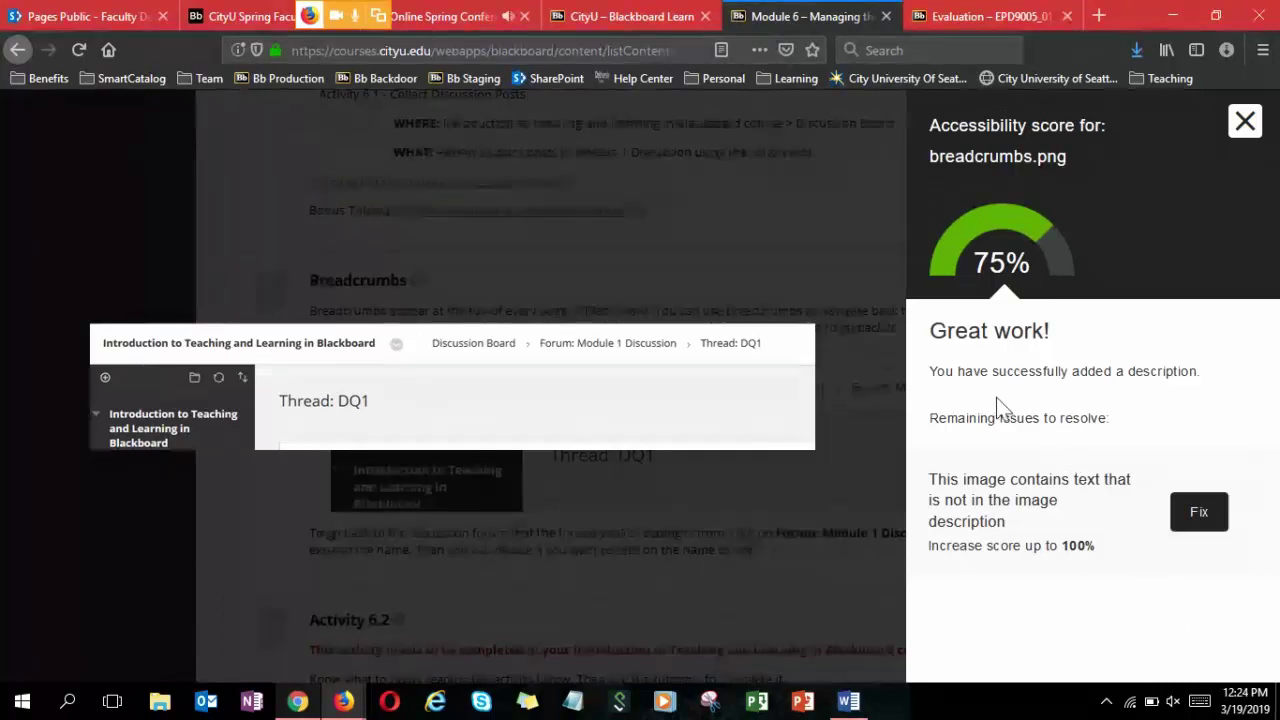
pyautogui.moveTo(946, 371); pyautogui.dragTo(1150, 372)
pyautogui.click(1057, 494)
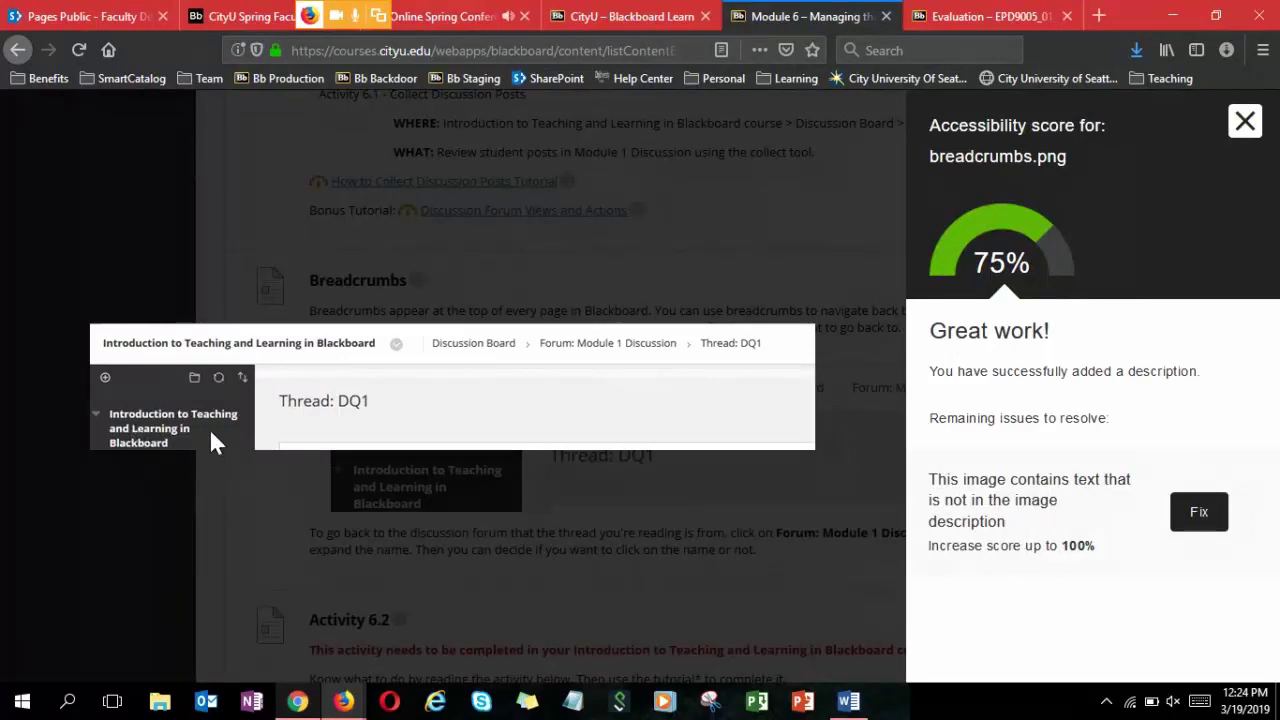
# Replace 'this course' with 'The course introduction to teaching and learning in Blackboard' and save.
pyautogui.click(1199, 513)
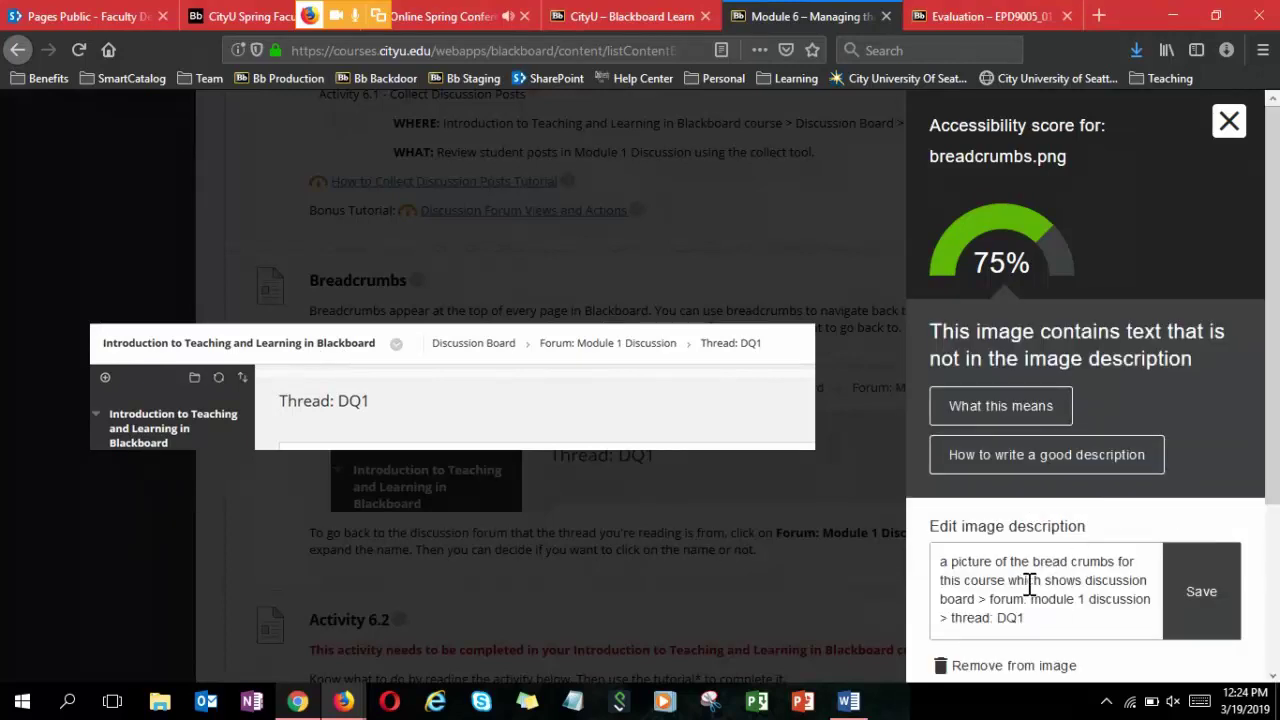
pyautogui.moveTo(1004, 585); pyautogui.dragTo(940, 587)
pyautogui.write('The course')
pyautogui.write(' introductio')
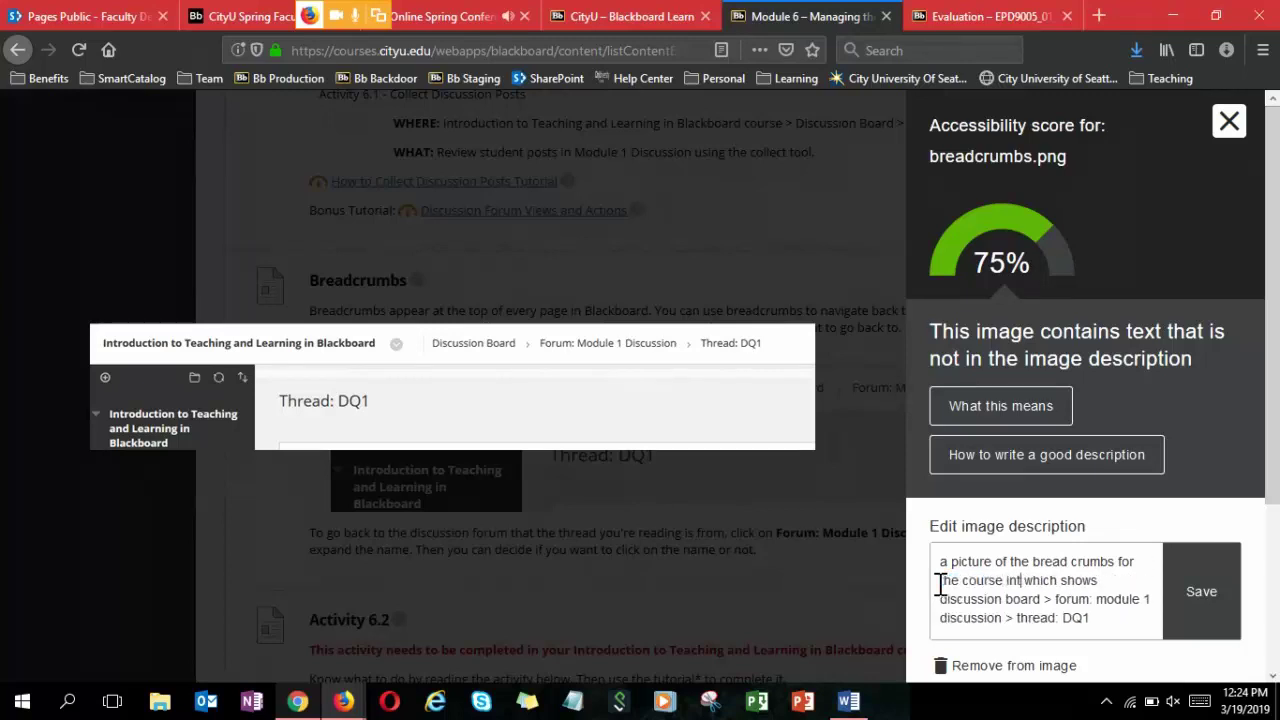
pyautogui.write('n to')
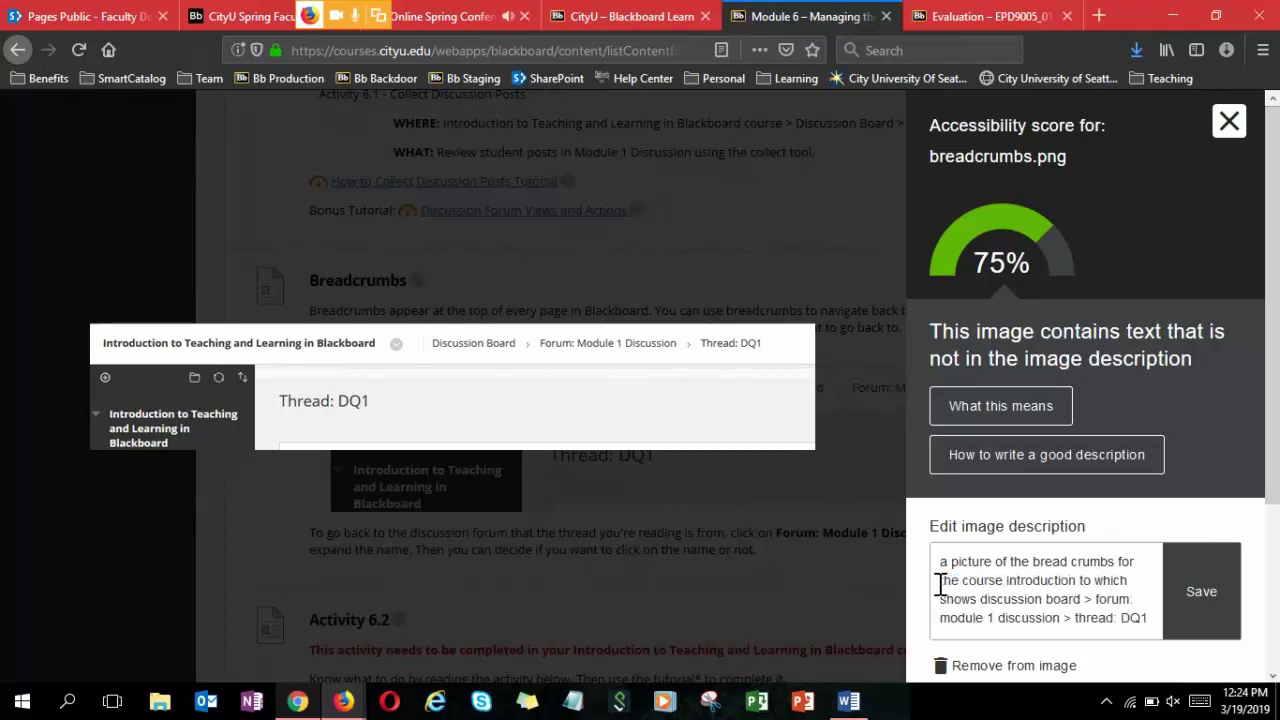
pyautogui.write(' teaching and learning in b')
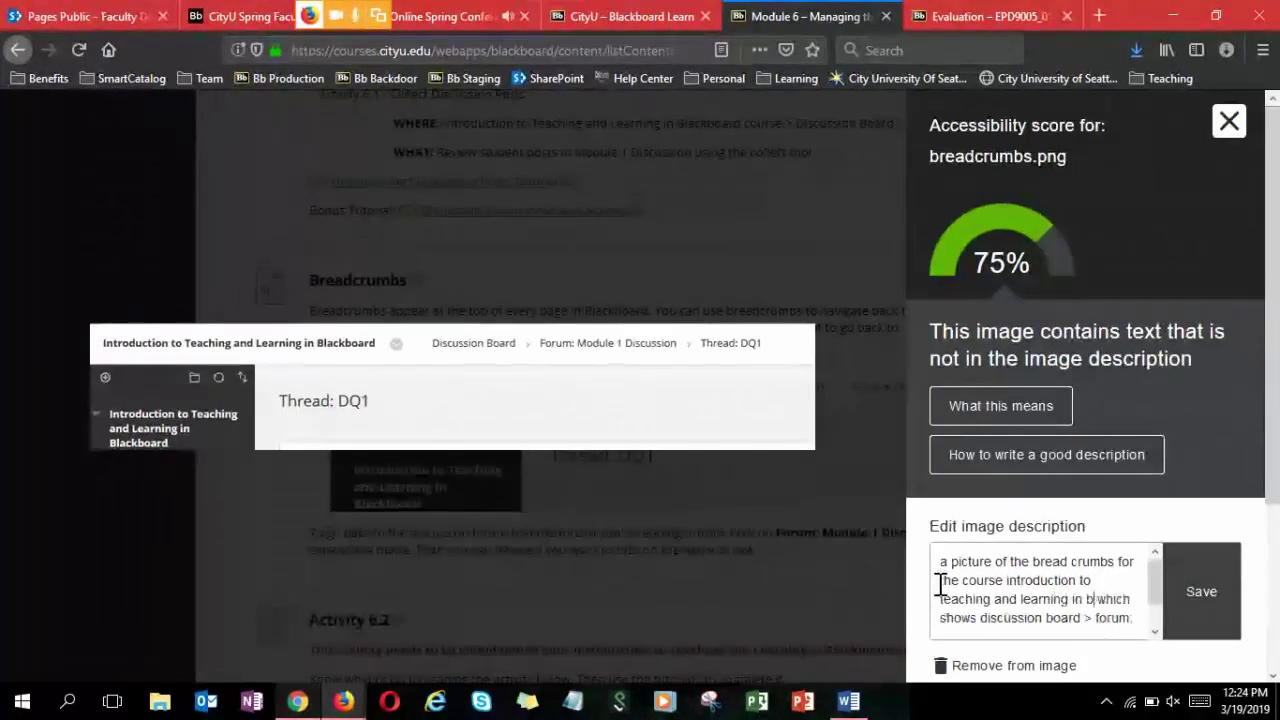
pyautogui.write('alckboR')
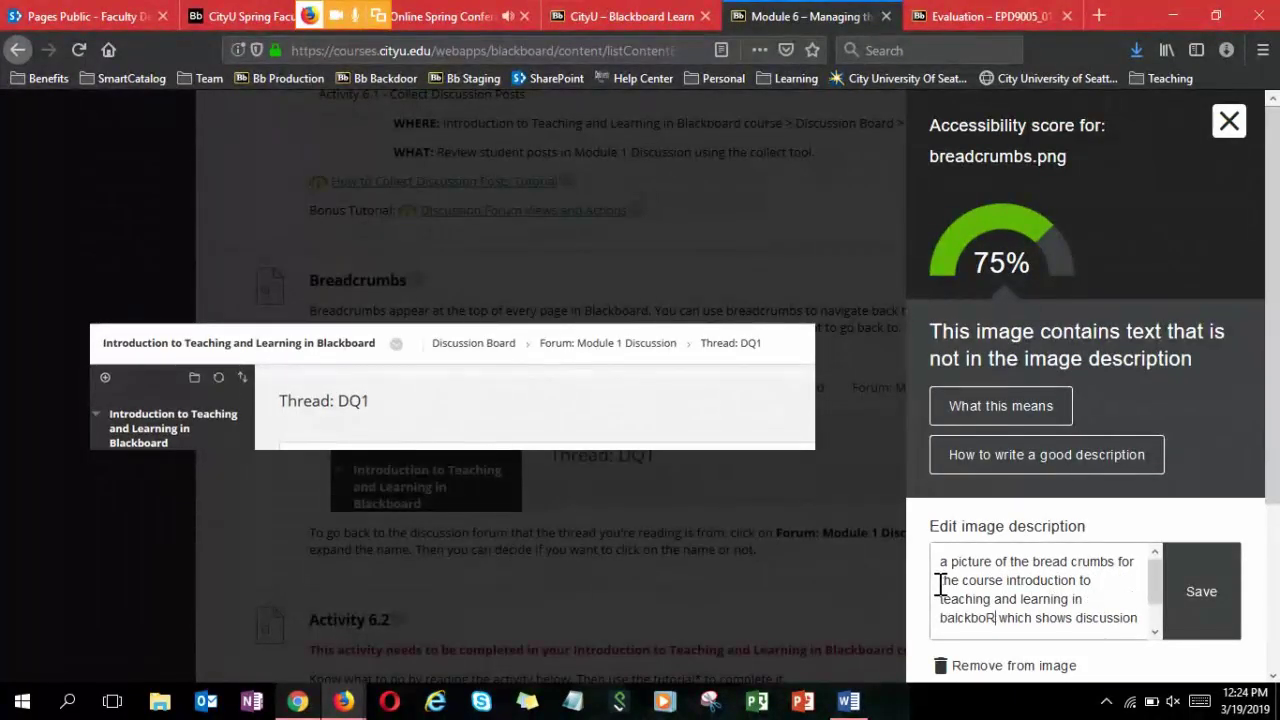
pyautogui.press('BackSpace')
pyautogui.press('BackSpace')
pyautogui.press('BackSpace')
pyautogui.press('BackSpace')
pyautogui.press('BackSpace')
pyautogui.press('BackSpace')
pyautogui.press('BackSpace')
pyautogui.write('Blackb')
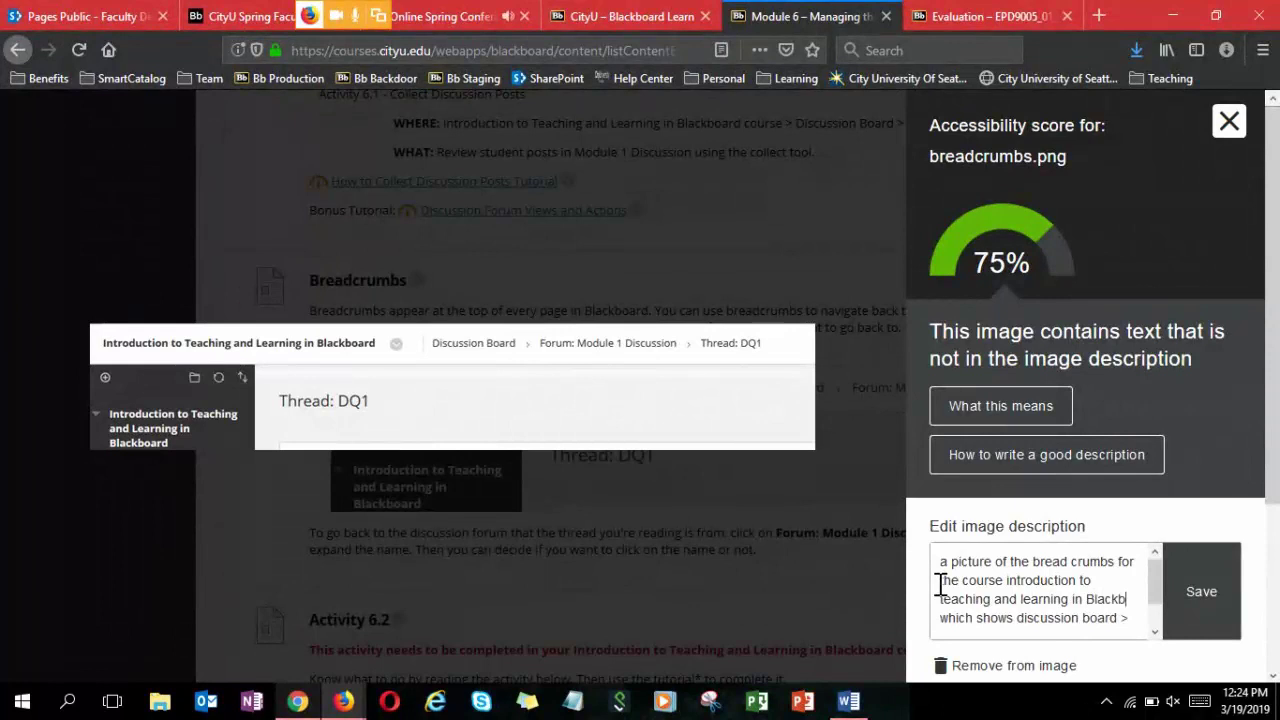
pyautogui.write('oard which shows')
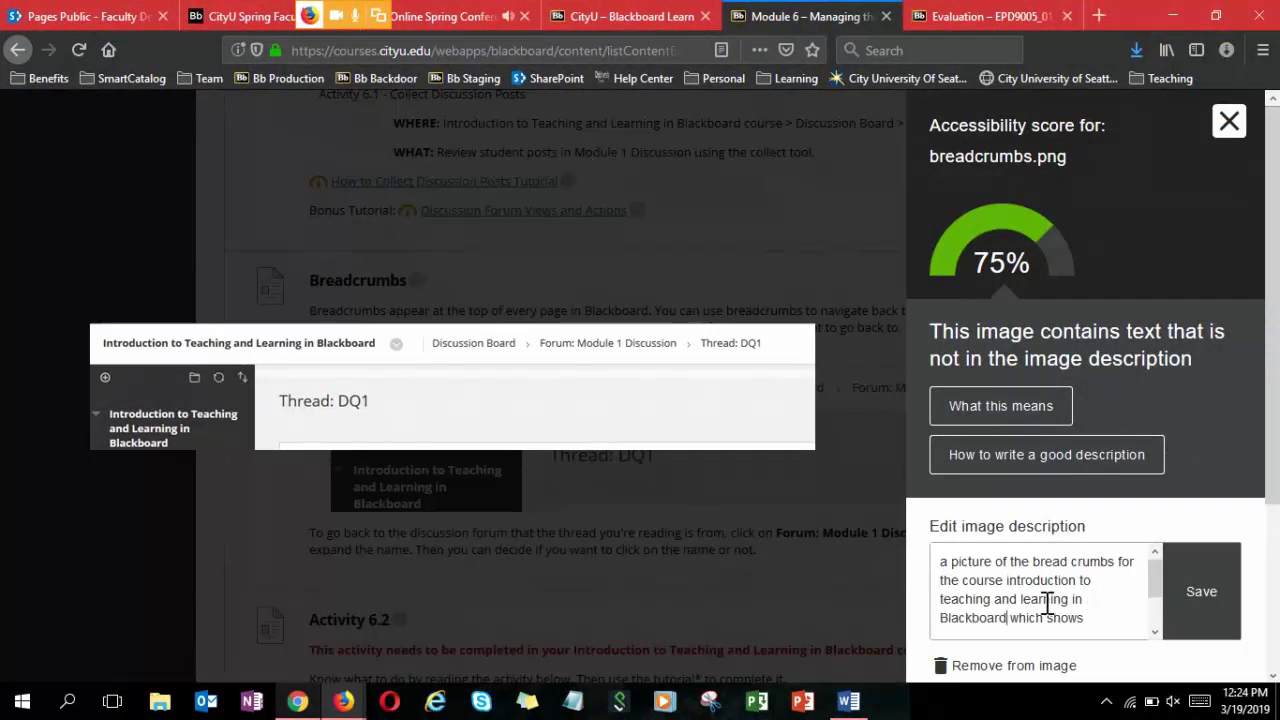
pyautogui.click(1201, 609)
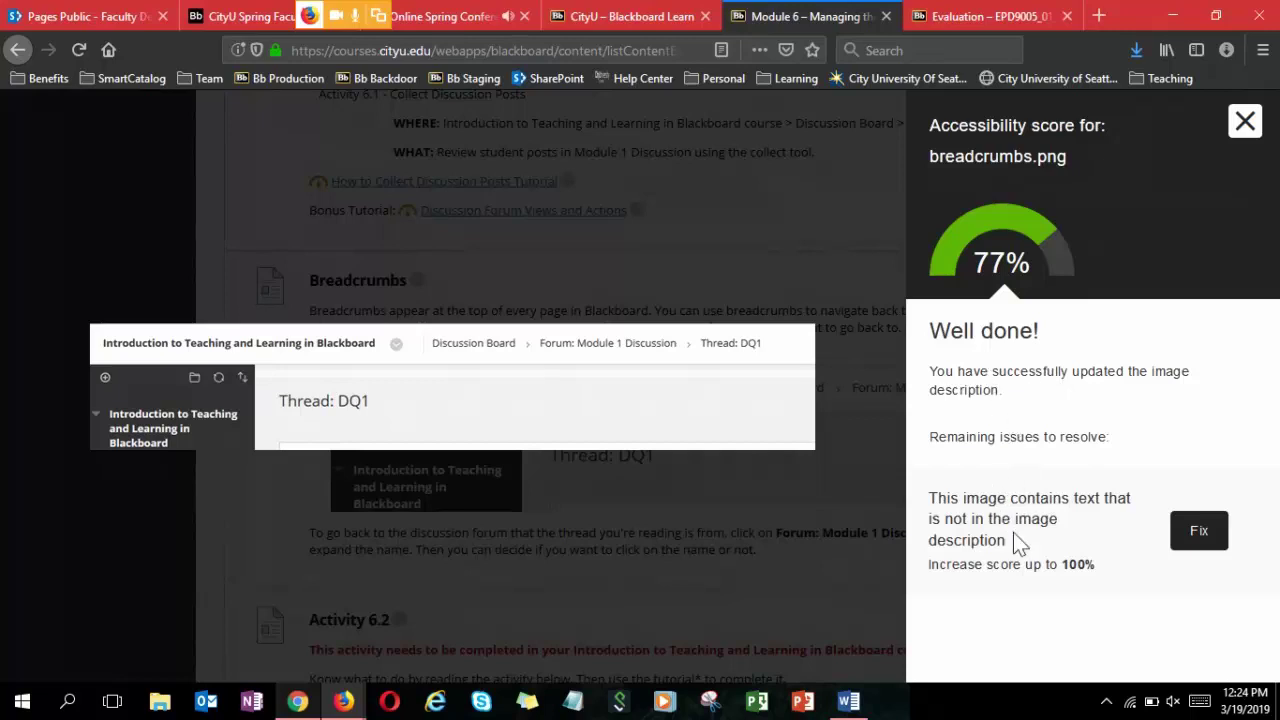
# Re-save the breadcrumbs description, now scoring 77%, and close the Ally report.
pyautogui.click(1197, 532)
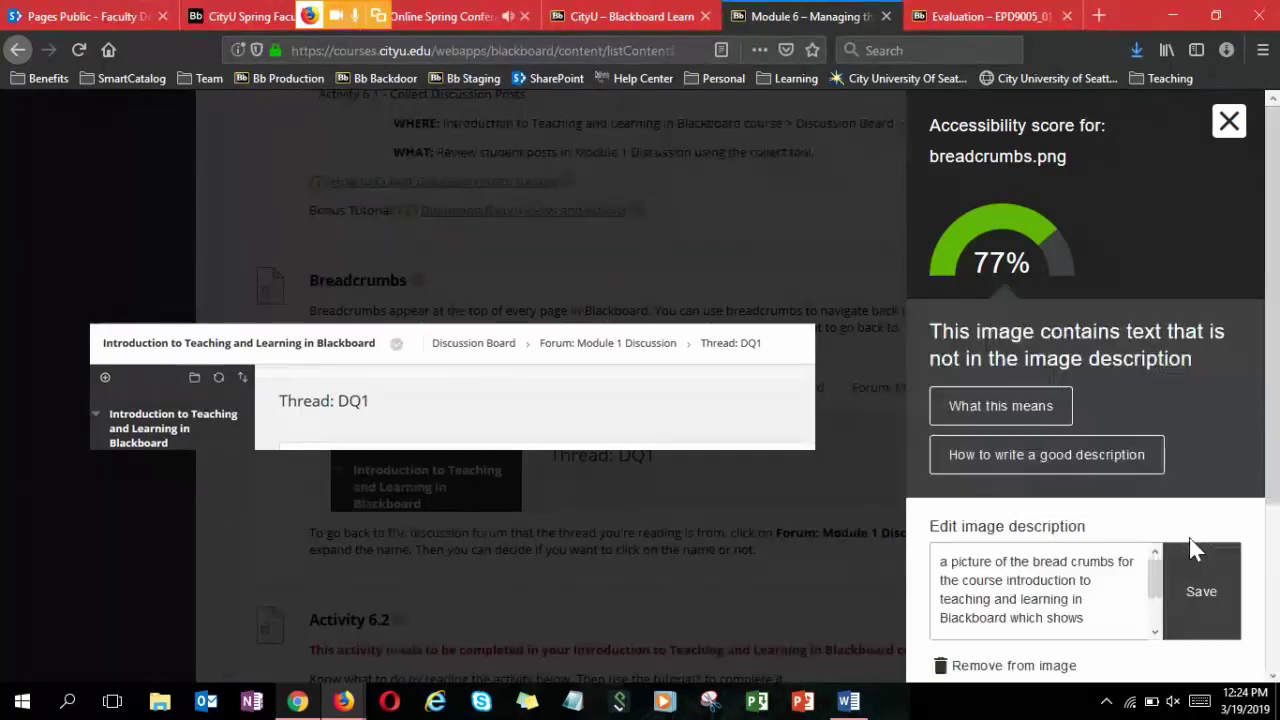
pyautogui.click(1201, 591)
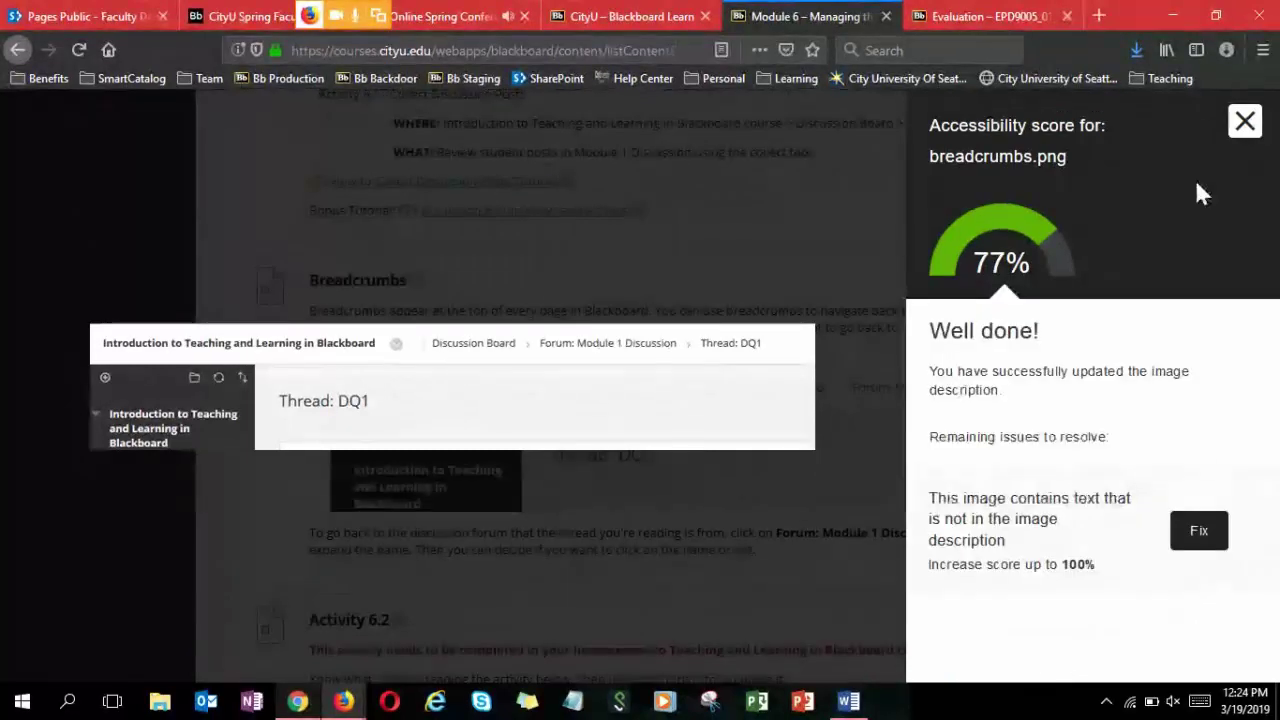
pyautogui.press('Escape')
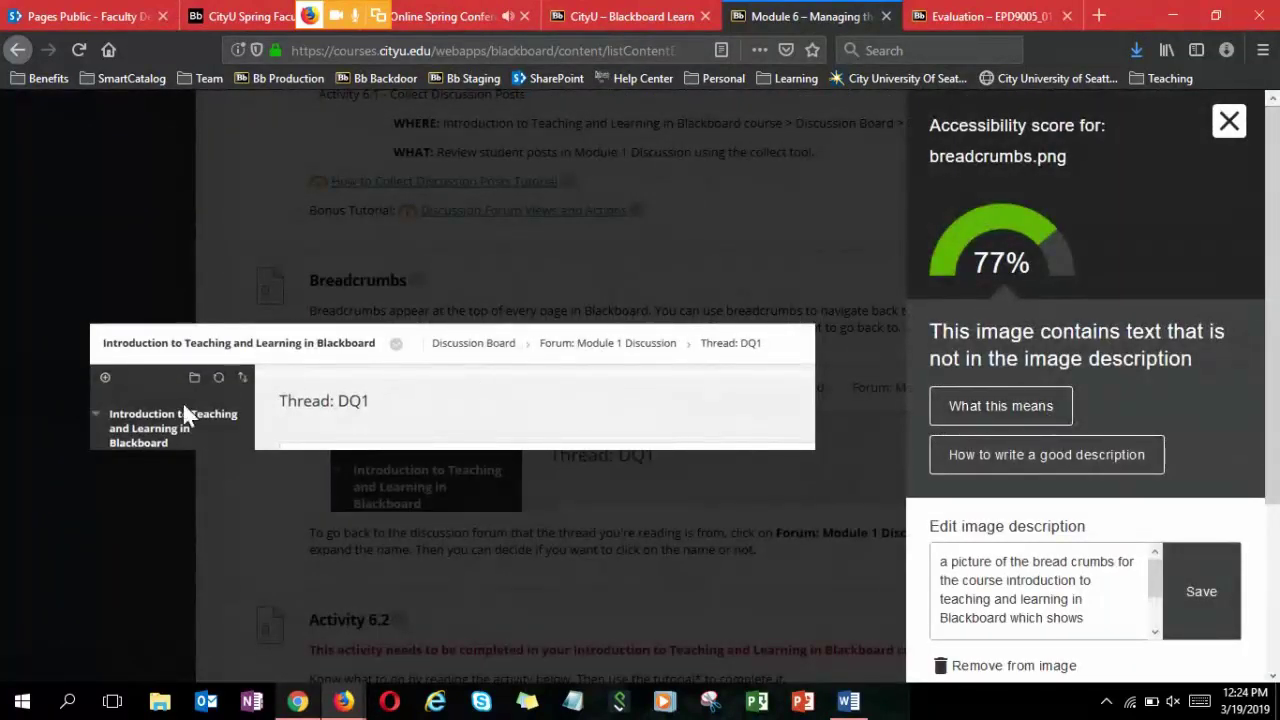
pyautogui.click(1202, 612)
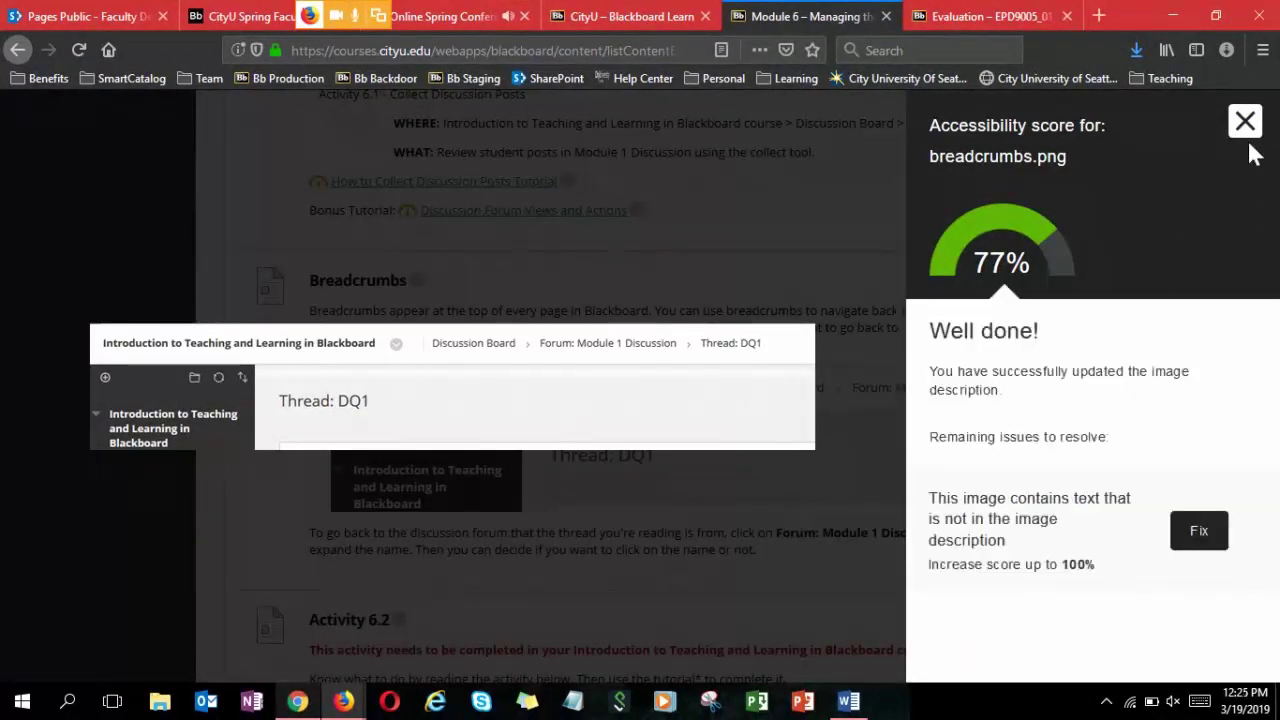
pyautogui.click(1245, 124)
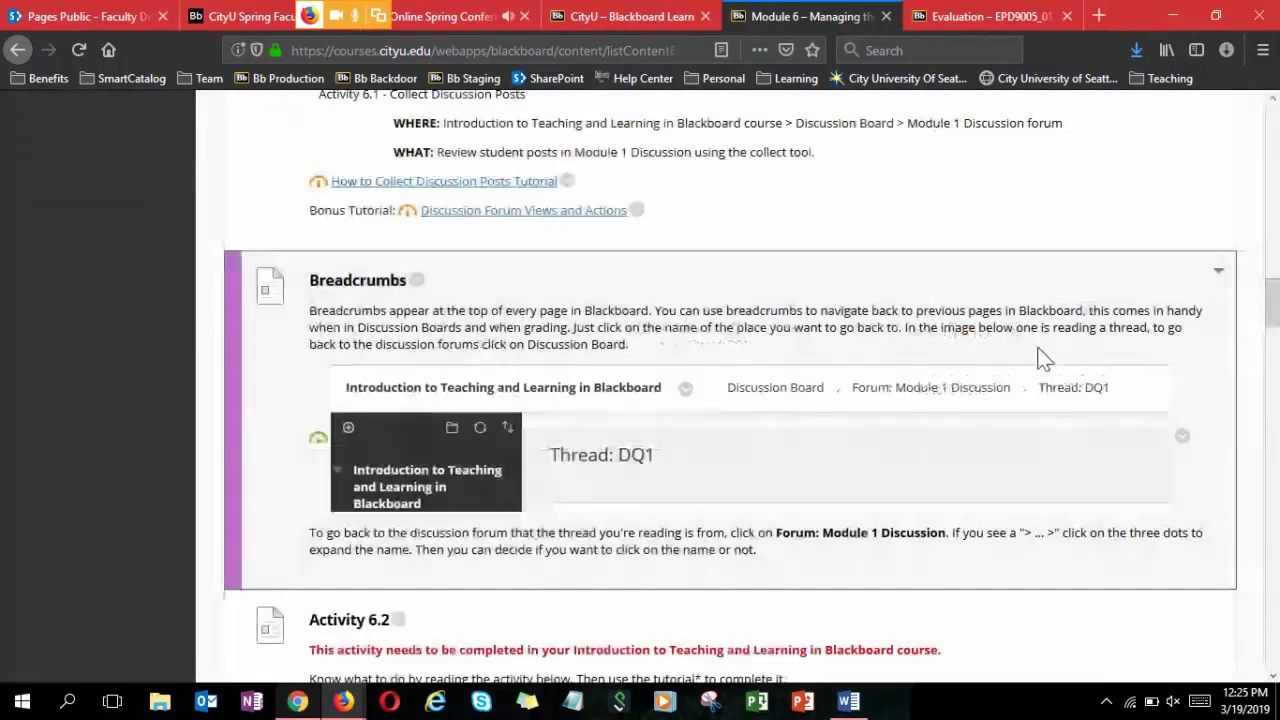
pyautogui.scroll(-3, 1040, 368)
pyautogui.scroll(-3, 1040, 368)
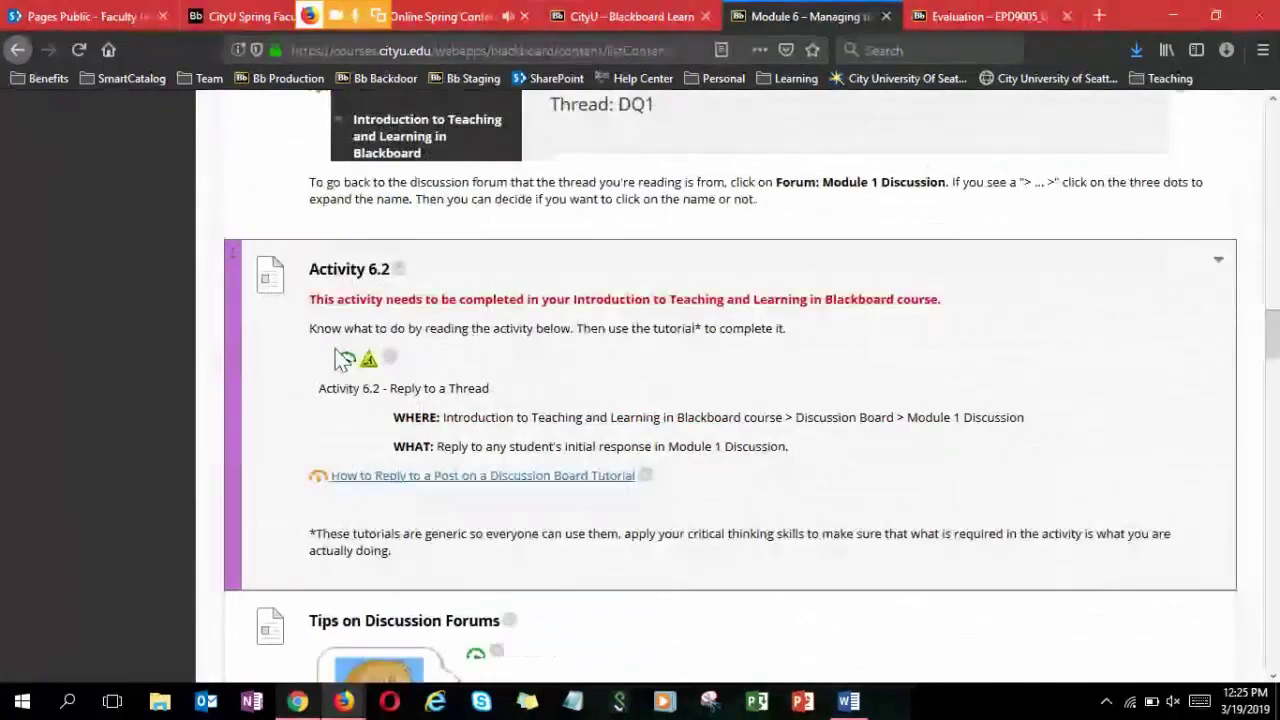
pyautogui.scroll(-3, 812, 462)
pyautogui.scroll(-3, 881, 438)
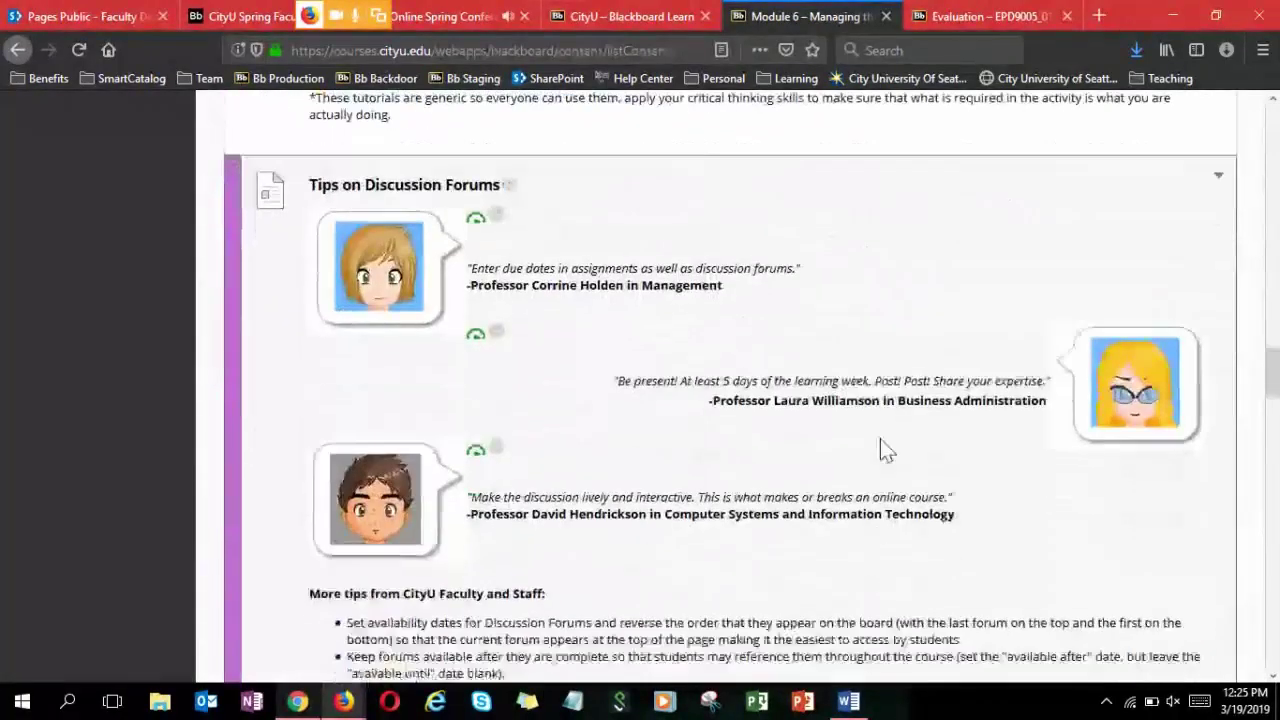
pyautogui.scroll(-4, 885, 432)
pyautogui.scroll(-6, 885, 432)
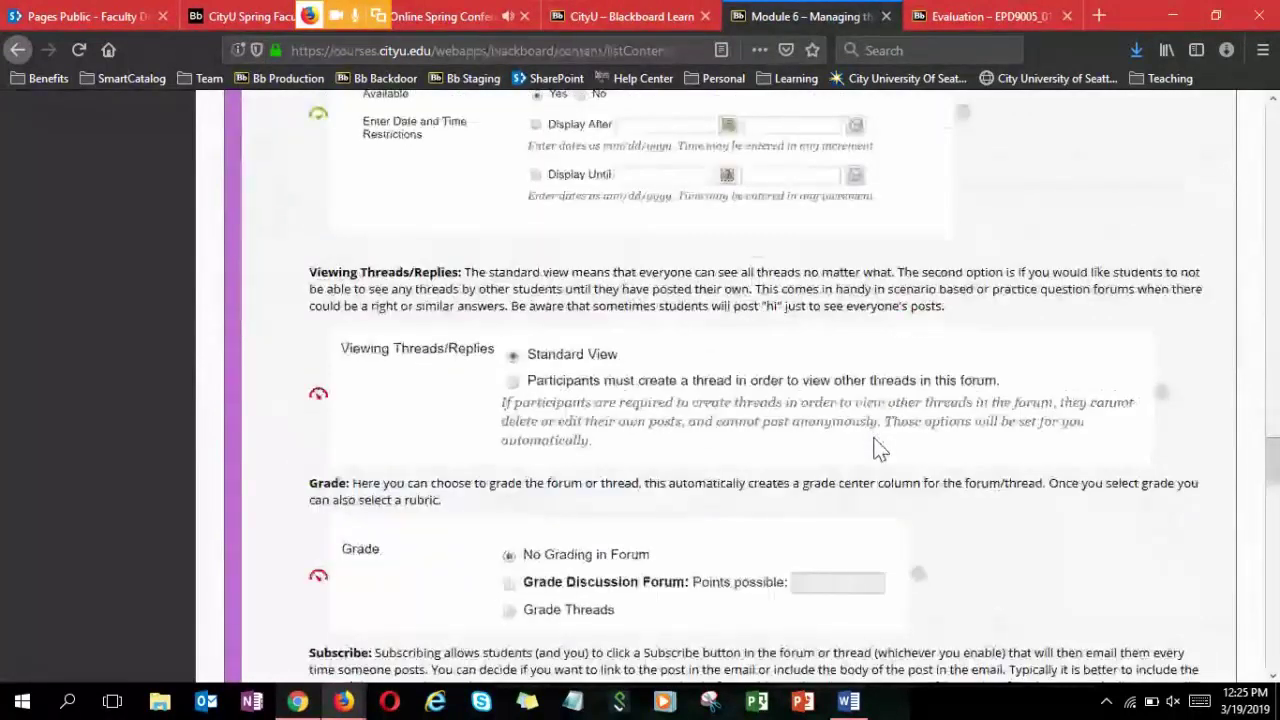
pyautogui.scroll(-2, 876, 449)
pyautogui.click(318, 264)
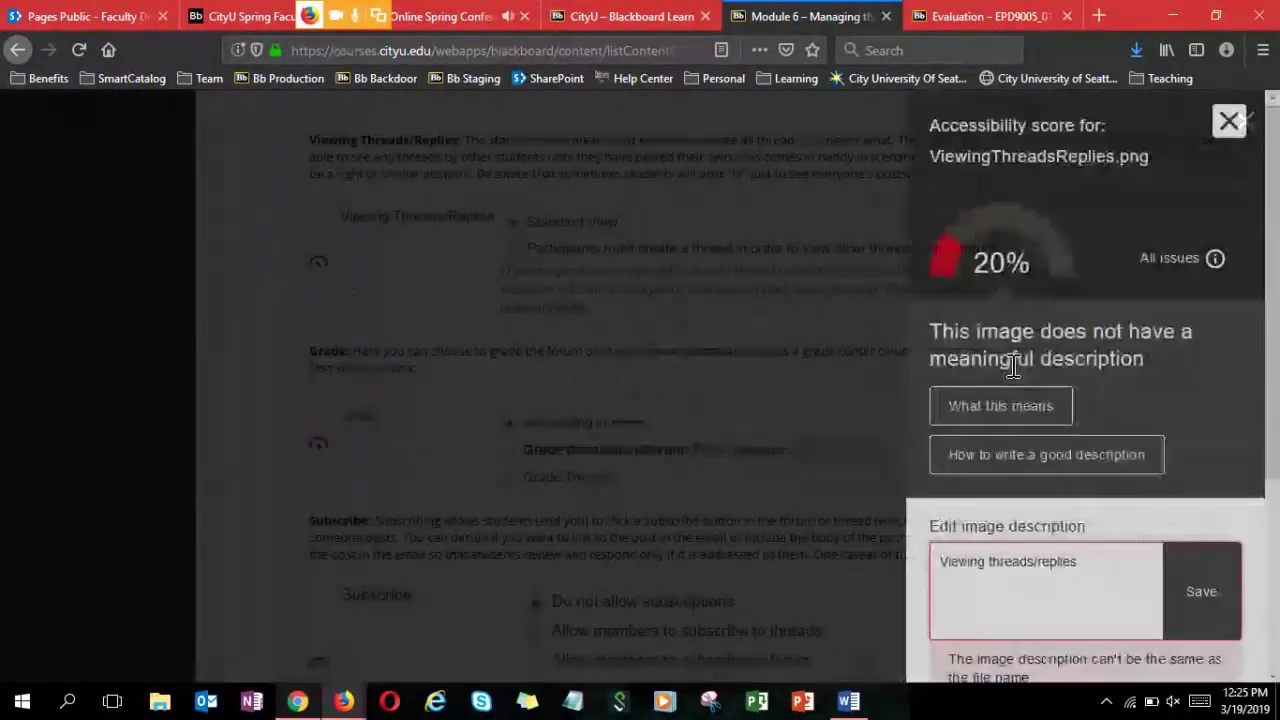
pyautogui.click(1230, 122)
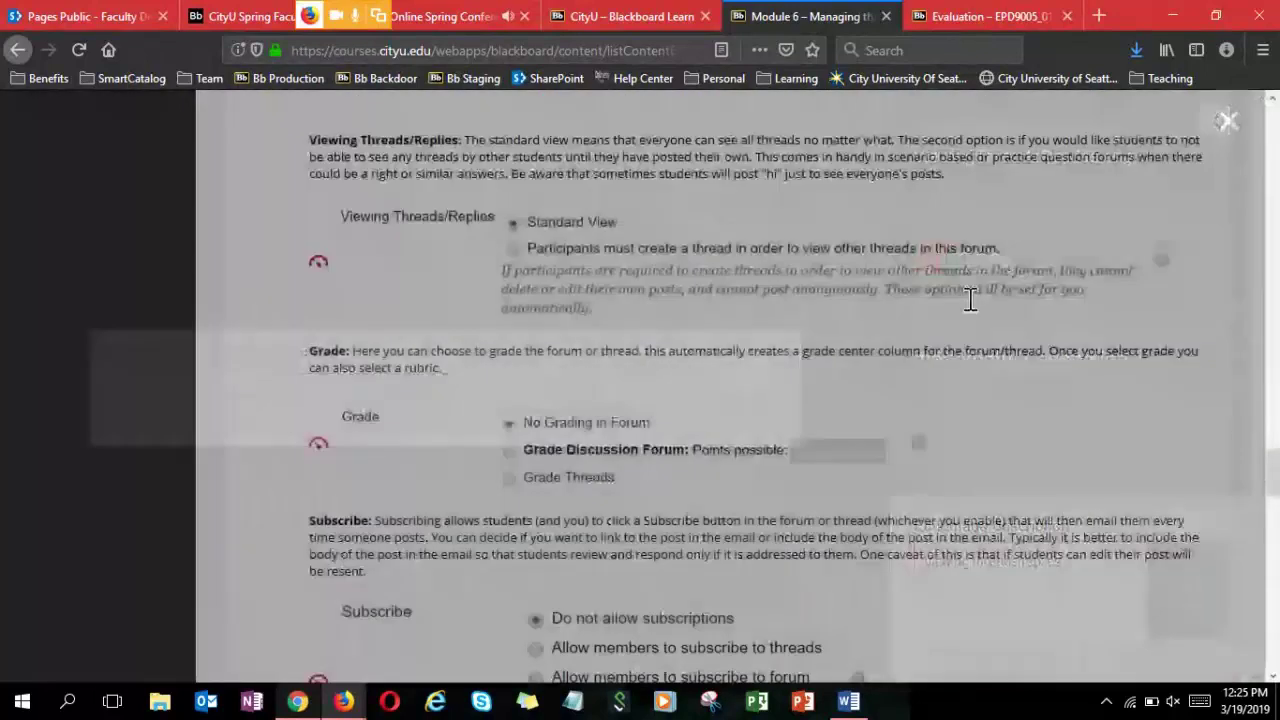
pyautogui.scroll(-2, 1065, 370)
pyautogui.scroll(-3, 1065, 370)
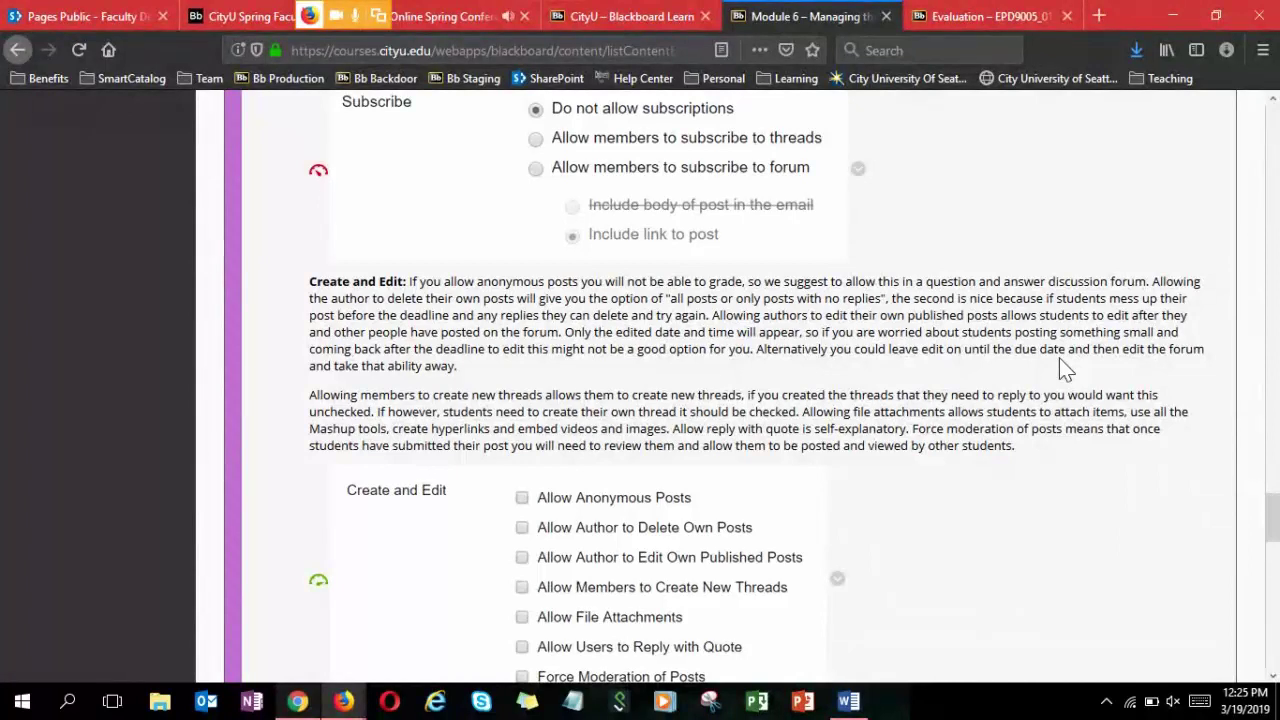
pyautogui.scroll(-2, 1032, 367)
pyautogui.scroll(-10, 1032, 367)
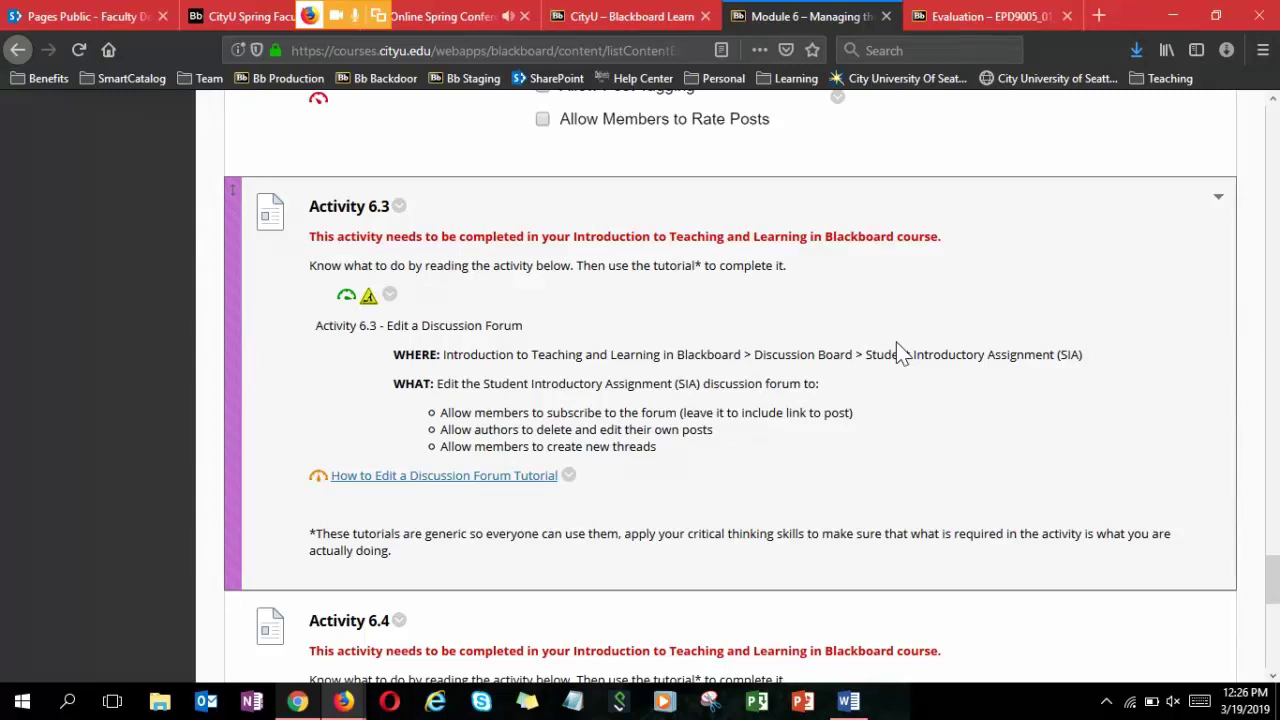
pyautogui.rightClick(897, 352)
pyautogui.click(791, 297)
pyautogui.scroll(3, 805, 383)
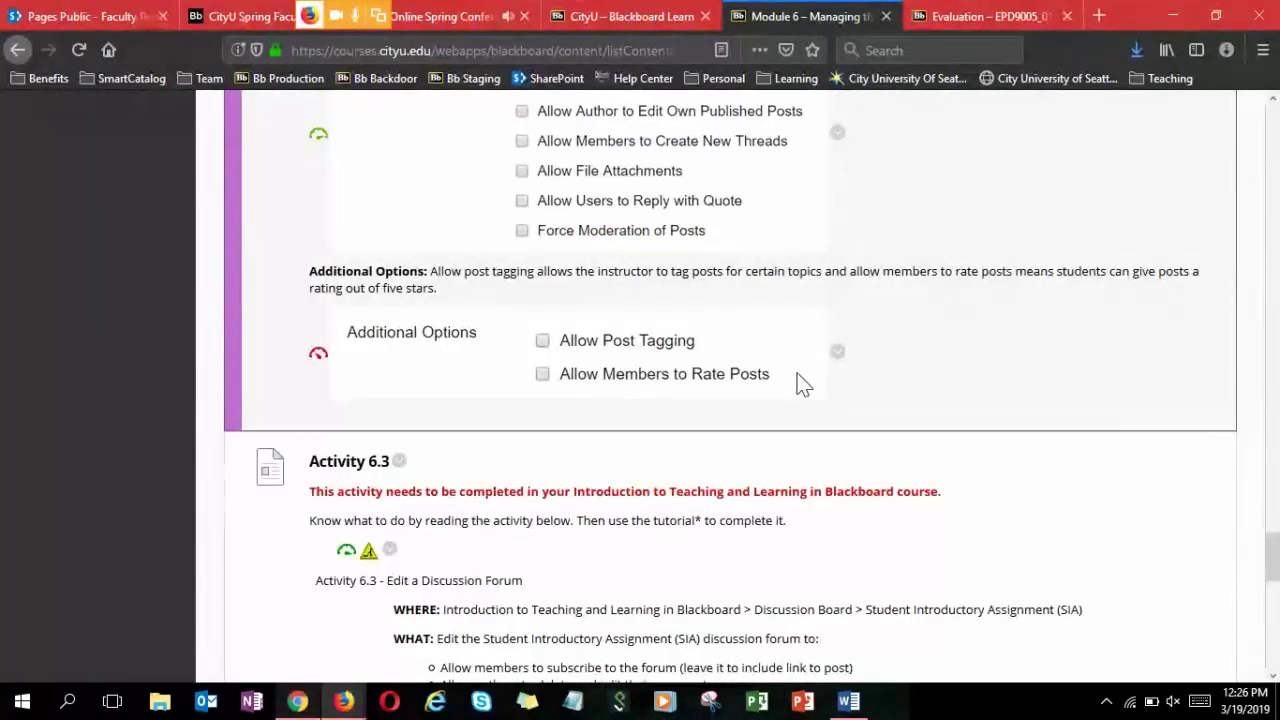
pyautogui.scroll(4, 960, 300)
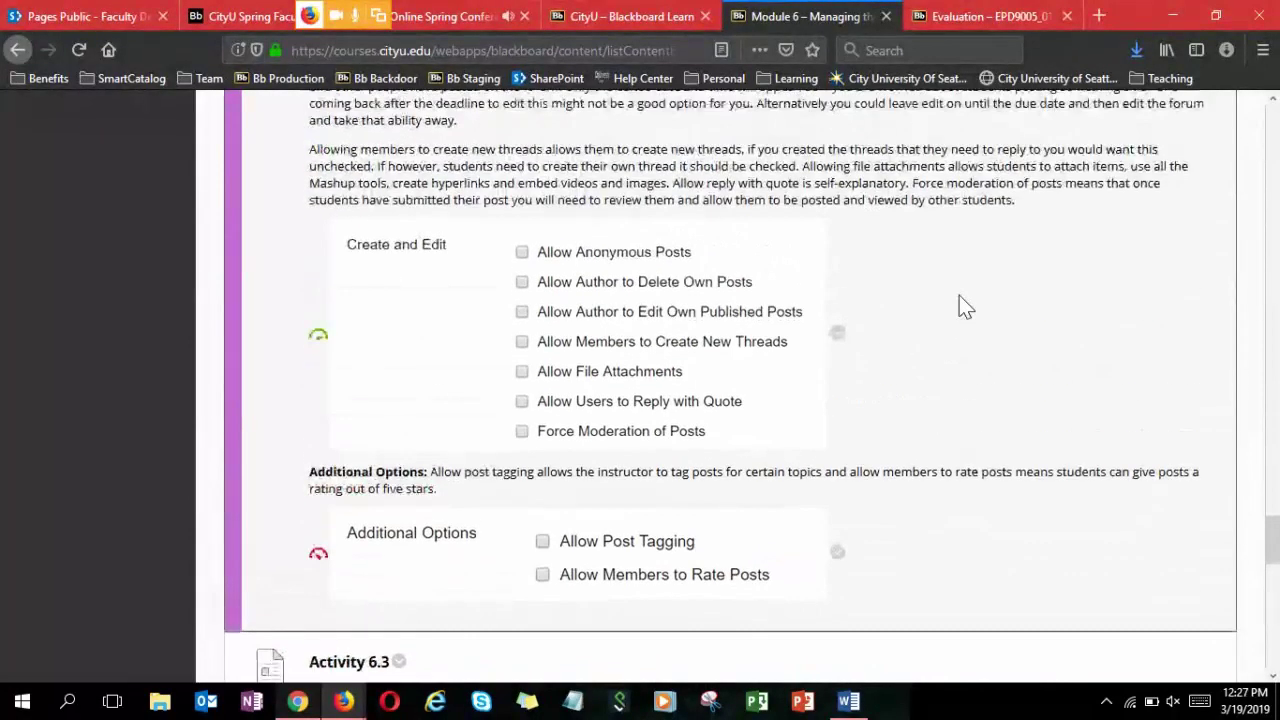
pyautogui.scroll(5, 958, 300)
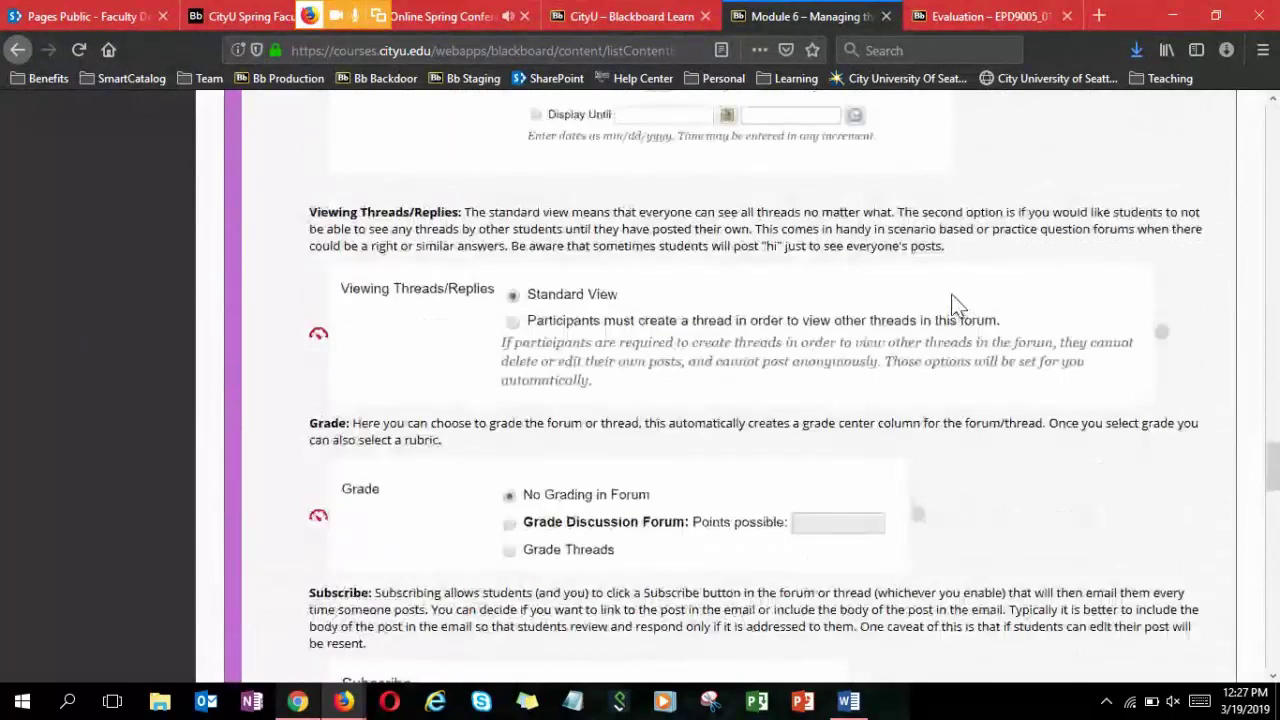
pyautogui.scroll(10, 953, 305)
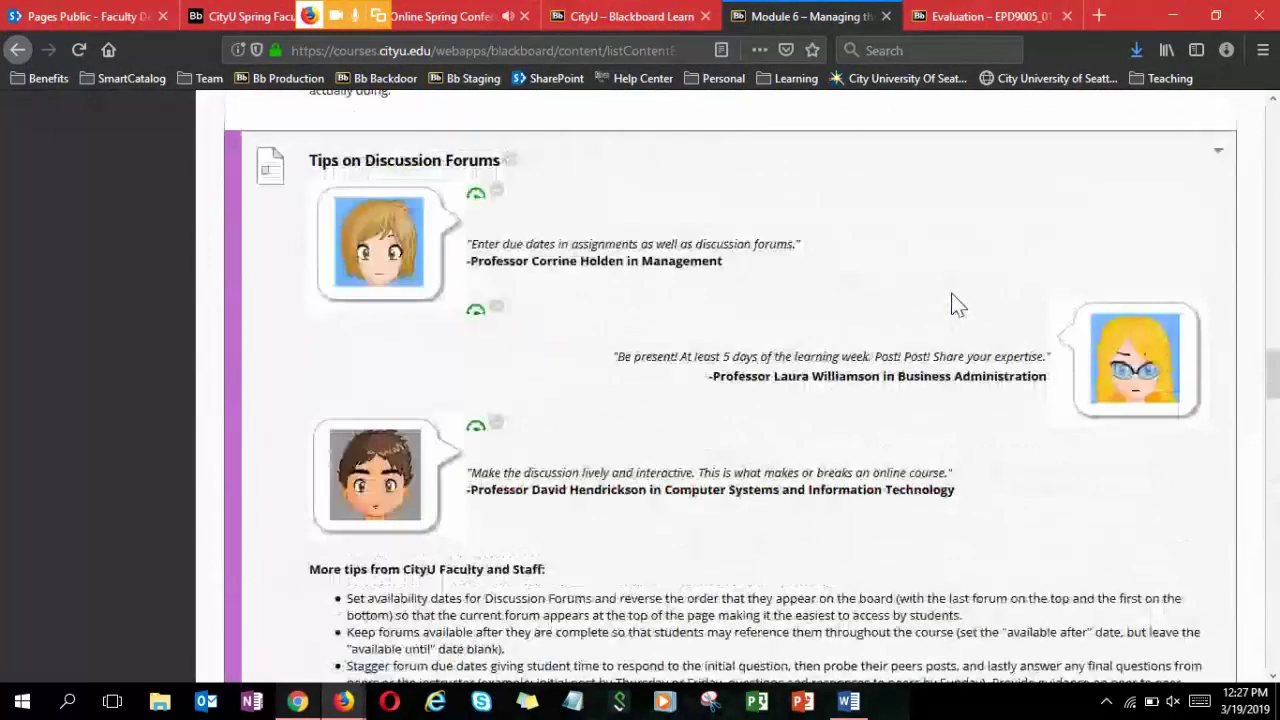
pyautogui.scroll(5, 950, 305)
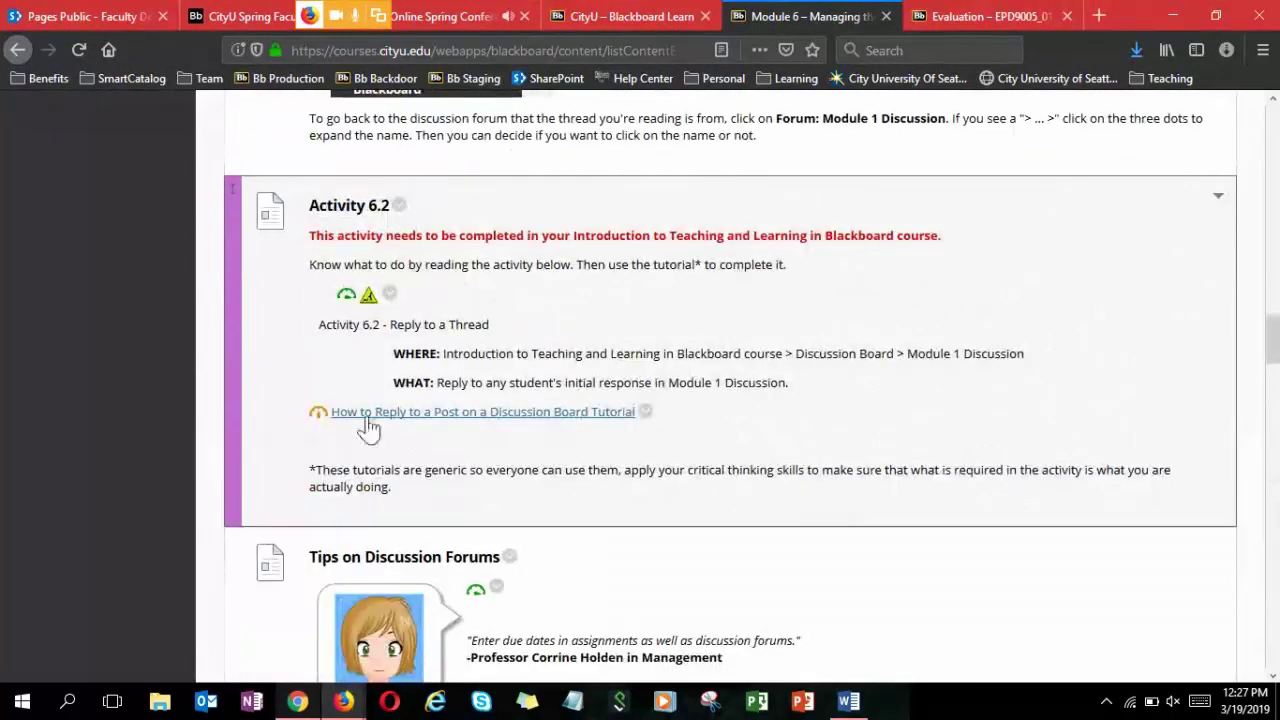
pyautogui.scroll(2, 1134, 289)
pyautogui.scroll(12, 952, 302)
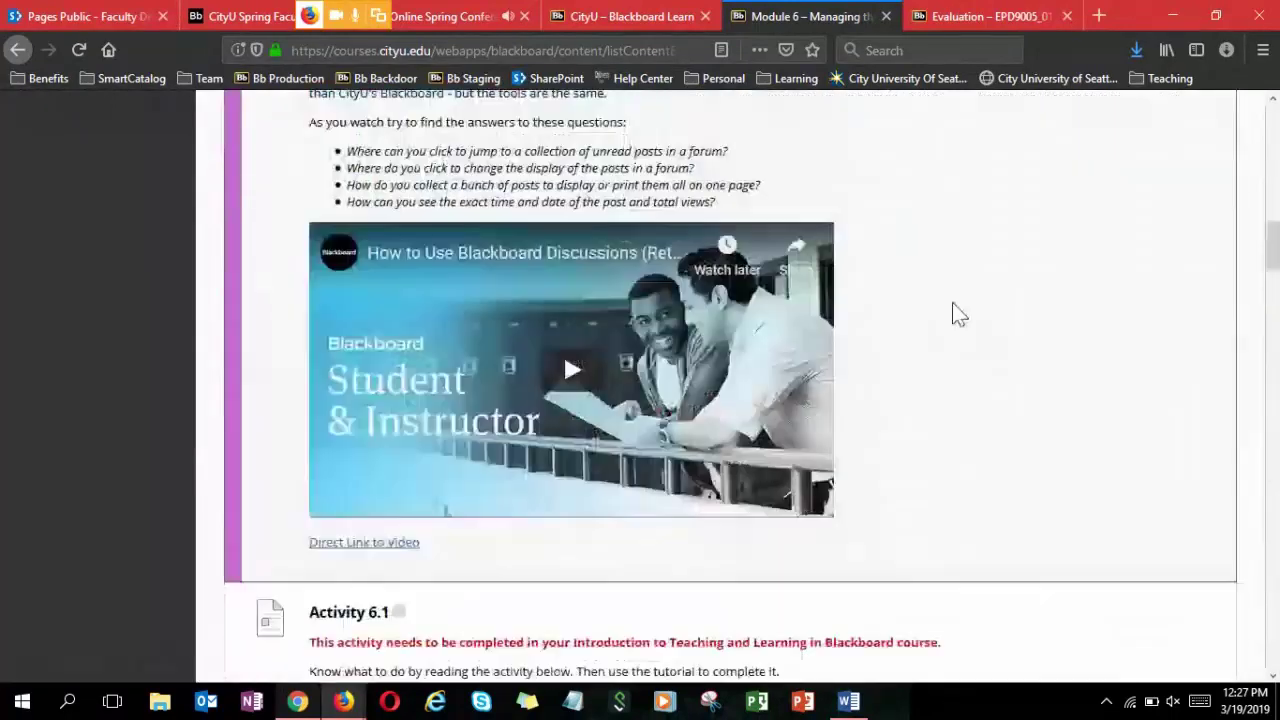
pyautogui.scroll(10, 956, 295)
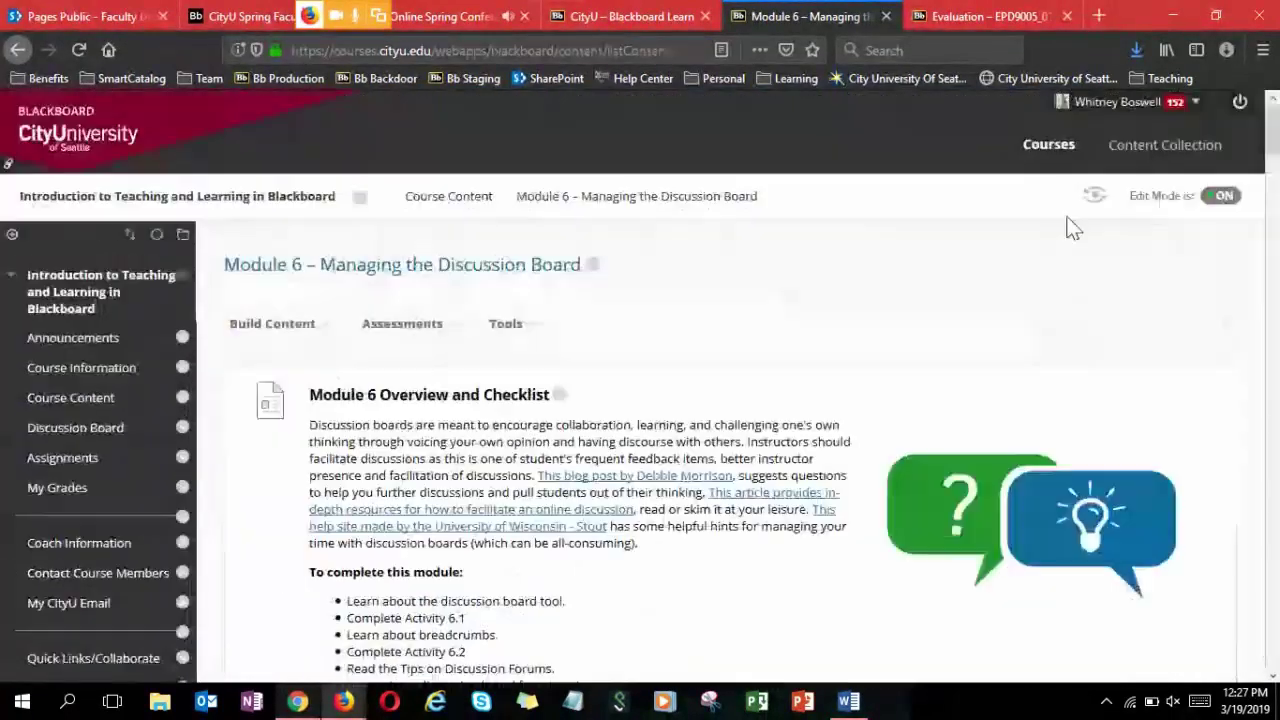
# Turn on Student Preview mode for the course.
pyautogui.click(1096, 193)
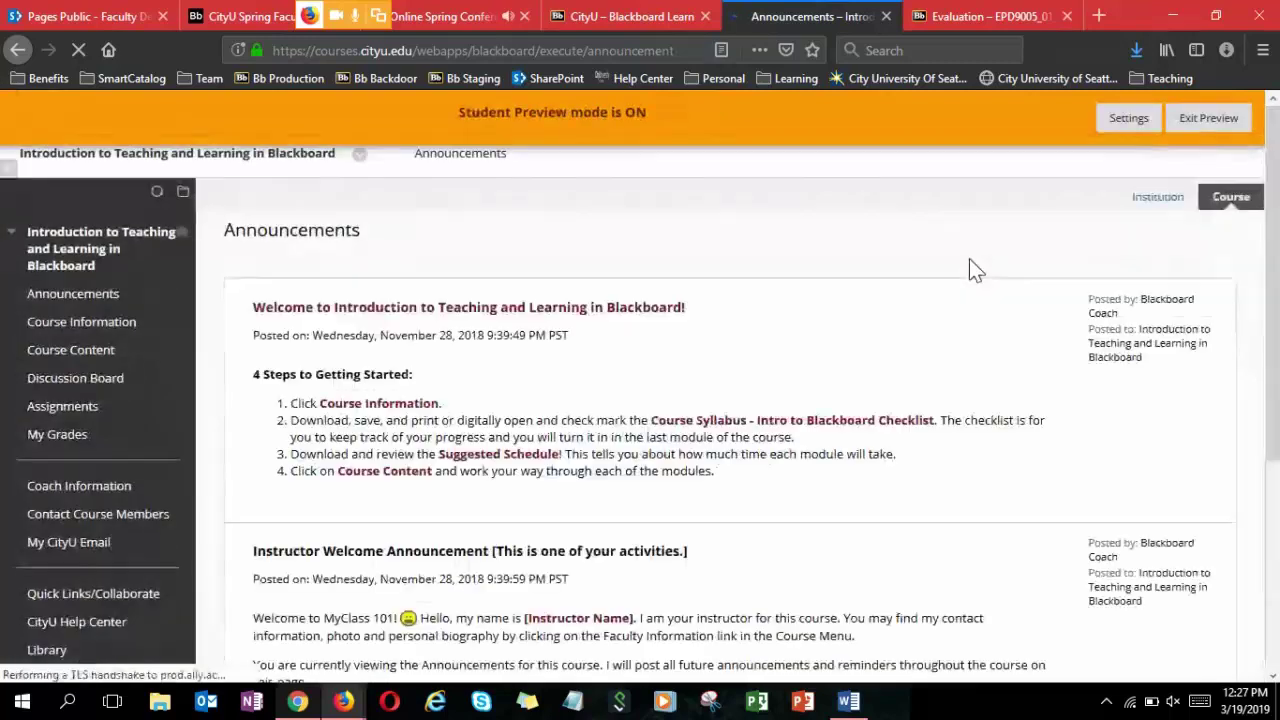
pyautogui.scroll(-3, 766, 370)
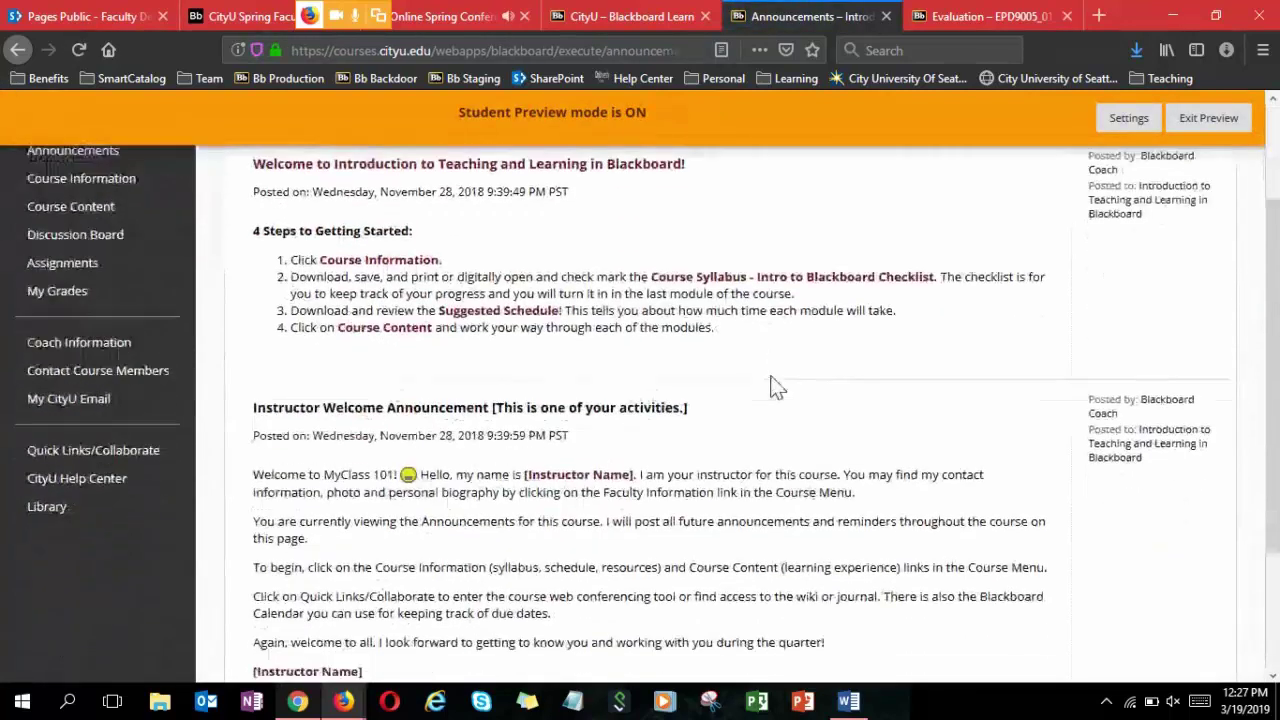
pyautogui.scroll(-3, 776, 387)
pyautogui.scroll(5, 776, 387)
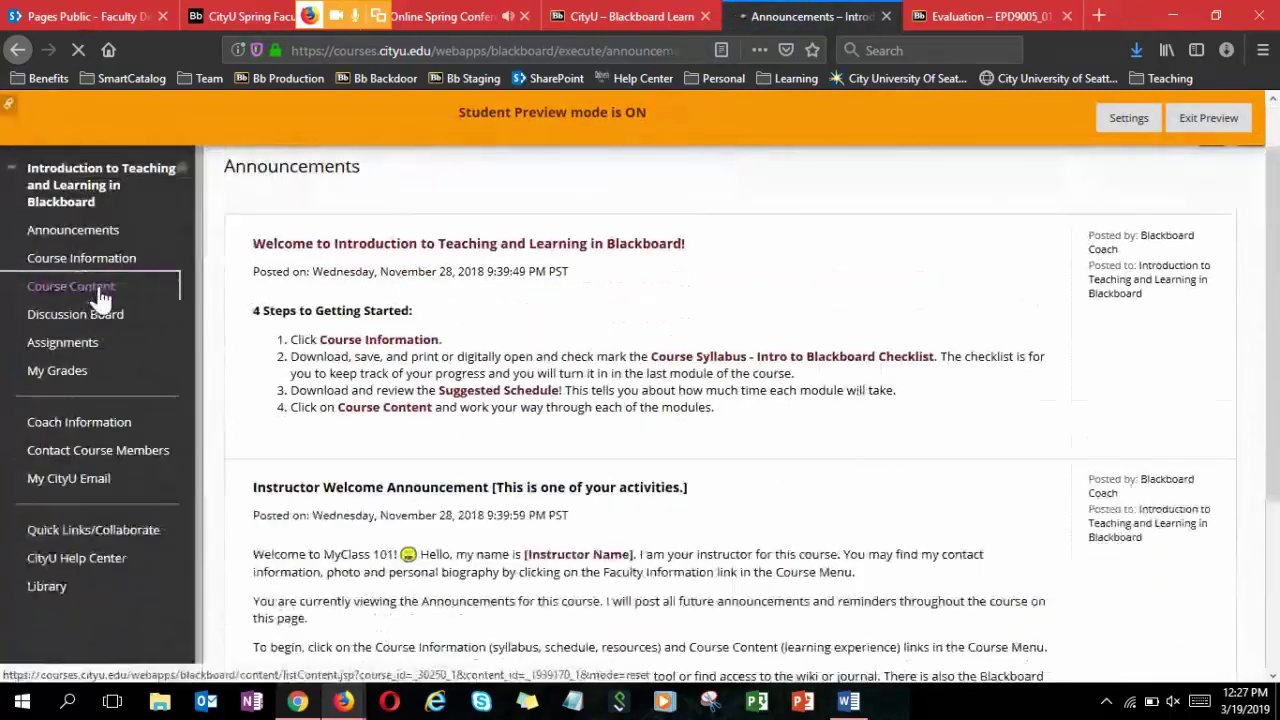
# Open Module 6 – Managing the Discussion Board from Course Content and scroll to Activity 6.1.
pyautogui.click(95, 290)
pyautogui.scroll(-4, 575, 425)
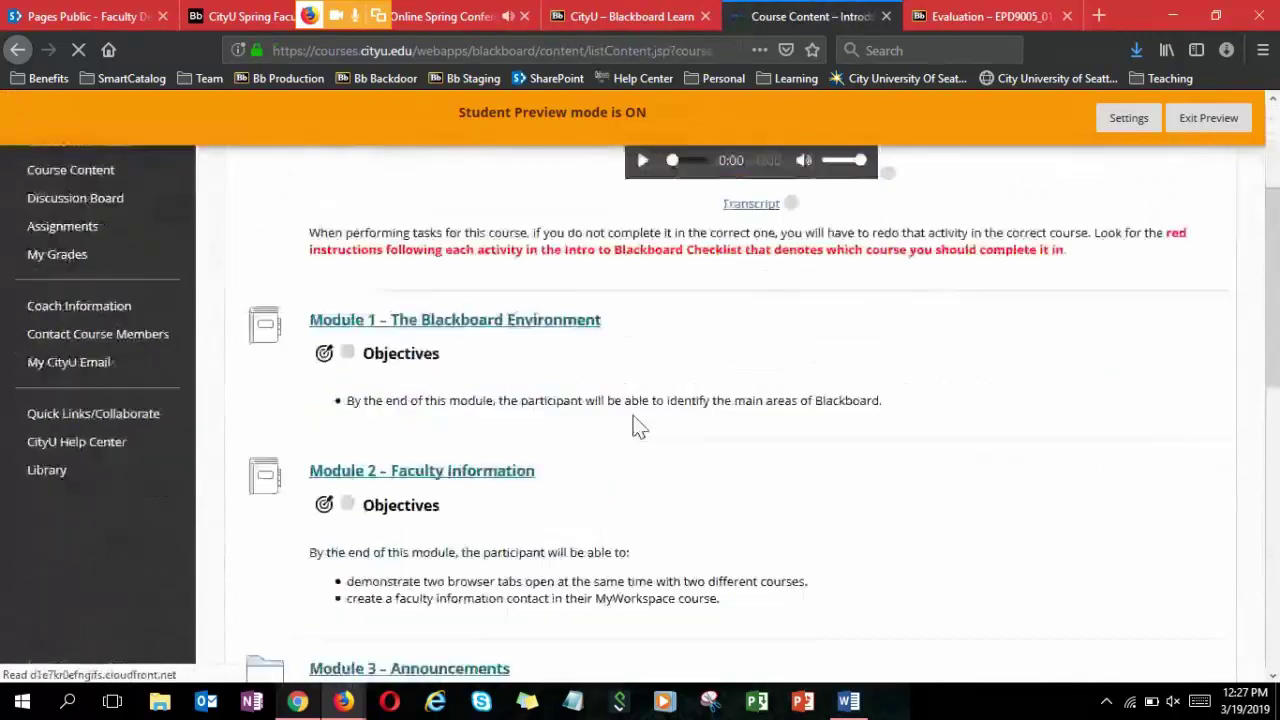
pyautogui.scroll(-10, 640, 427)
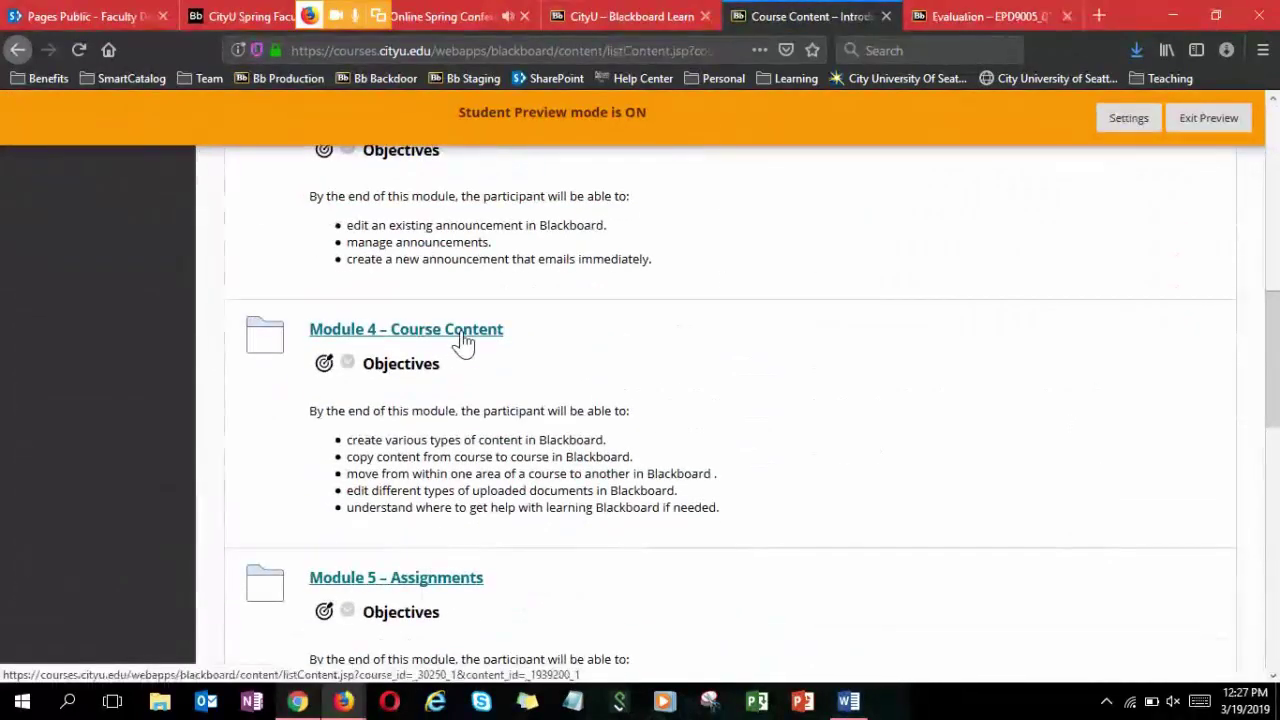
pyautogui.scroll(-10, 475, 368)
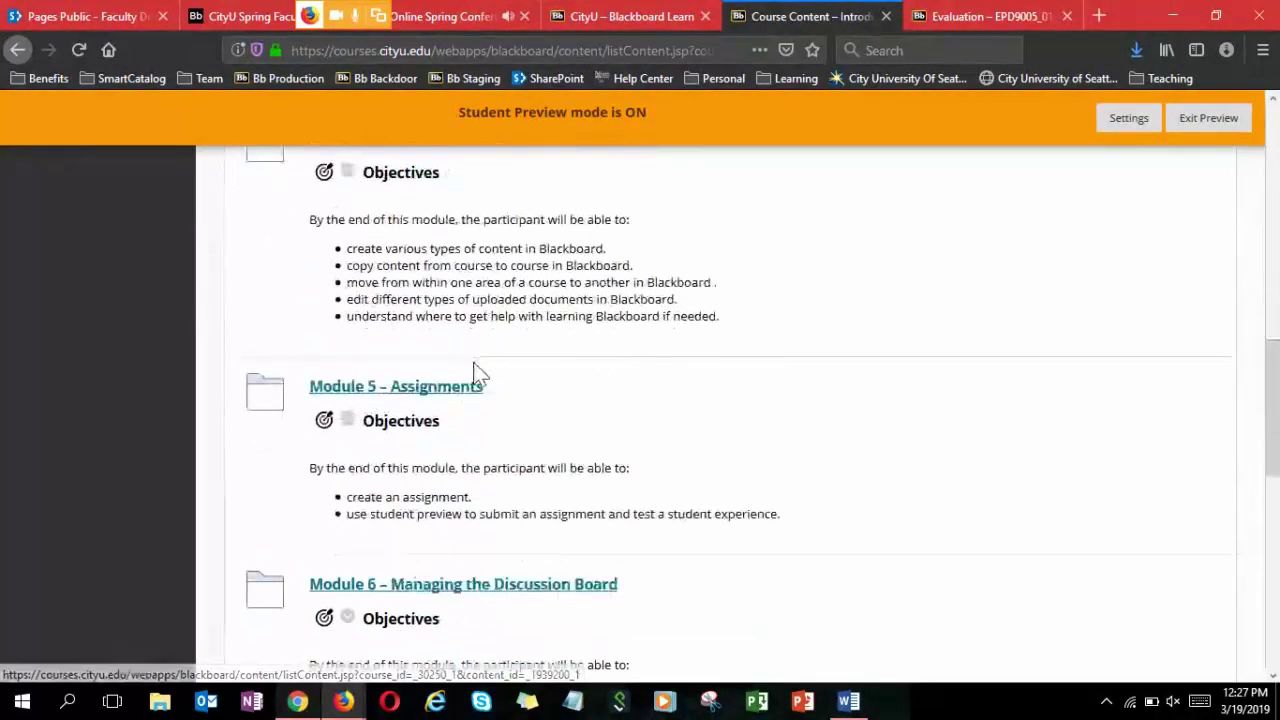
pyautogui.click(498, 270)
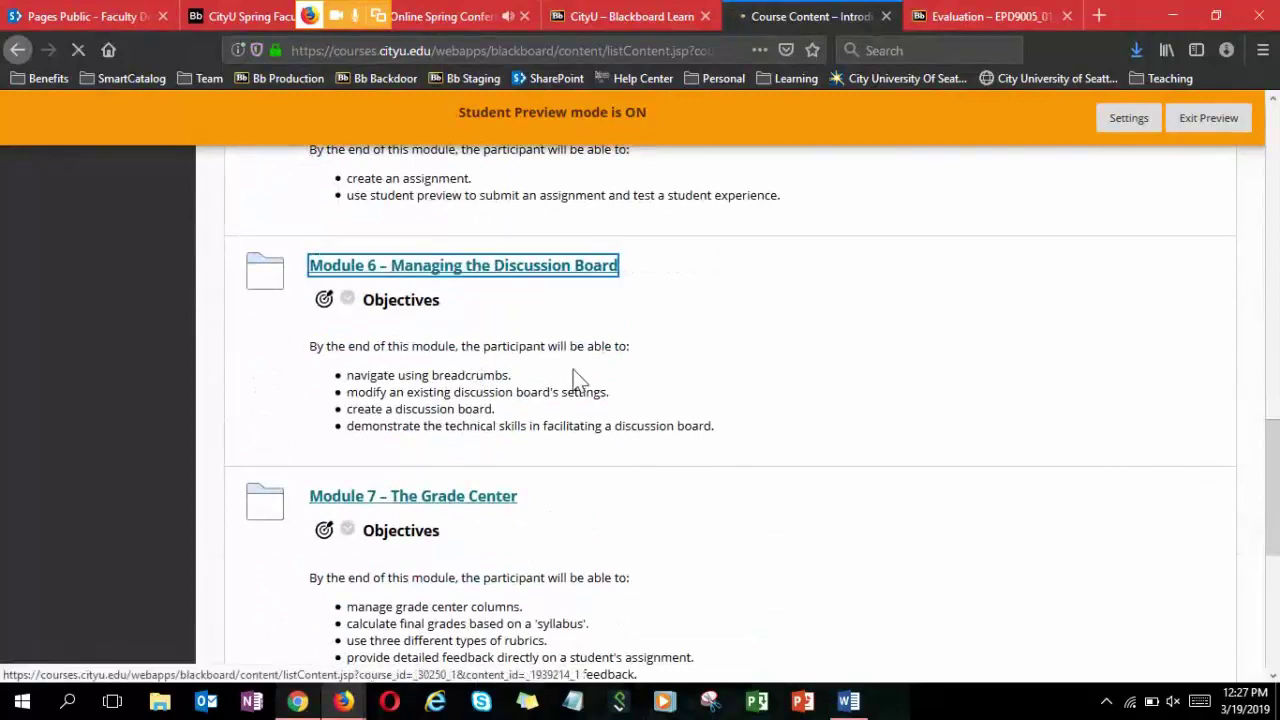
pyautogui.scroll(-12, 575, 375)
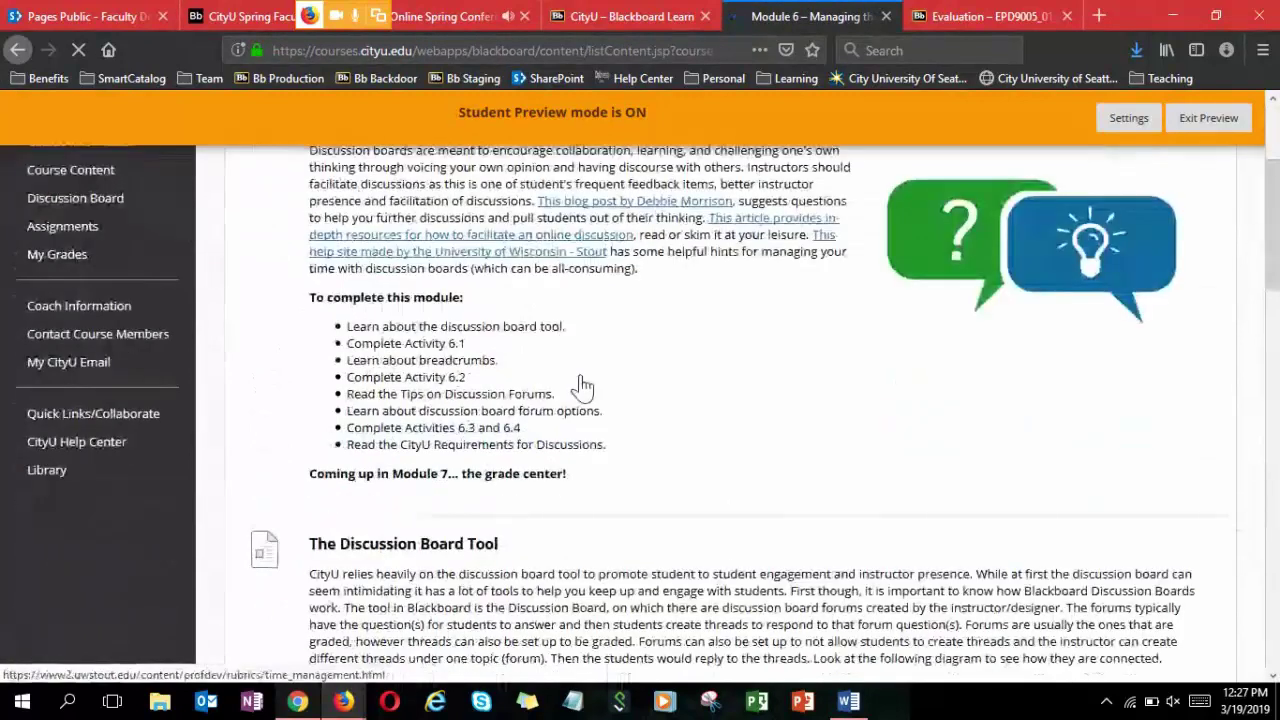
pyautogui.scroll(-10, 599, 371)
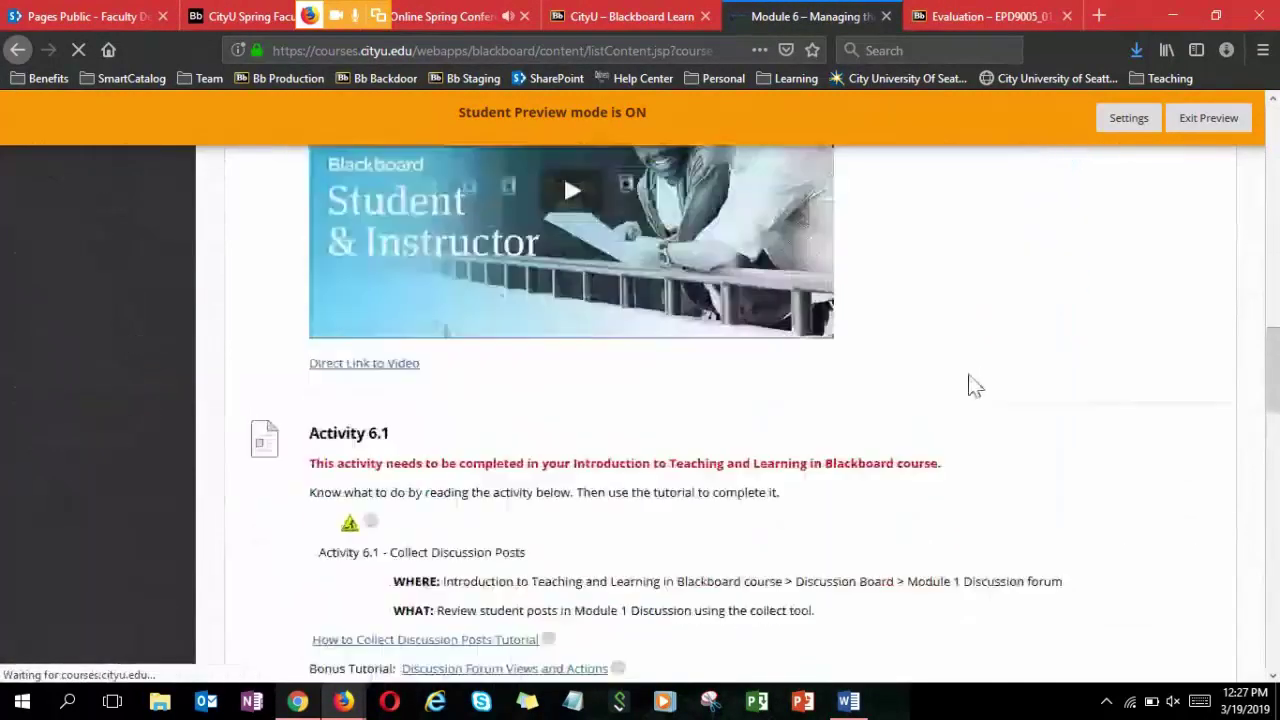
pyautogui.scroll(-3, 973, 384)
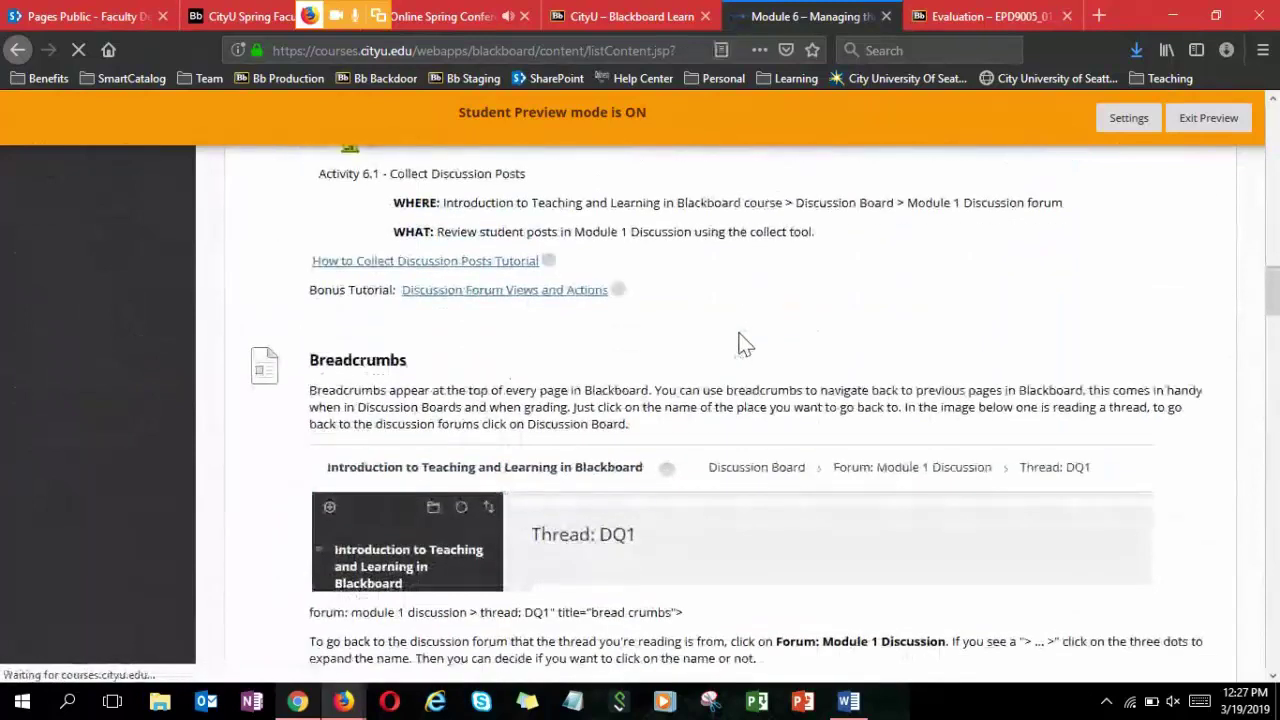
pyautogui.scroll(3, 741, 343)
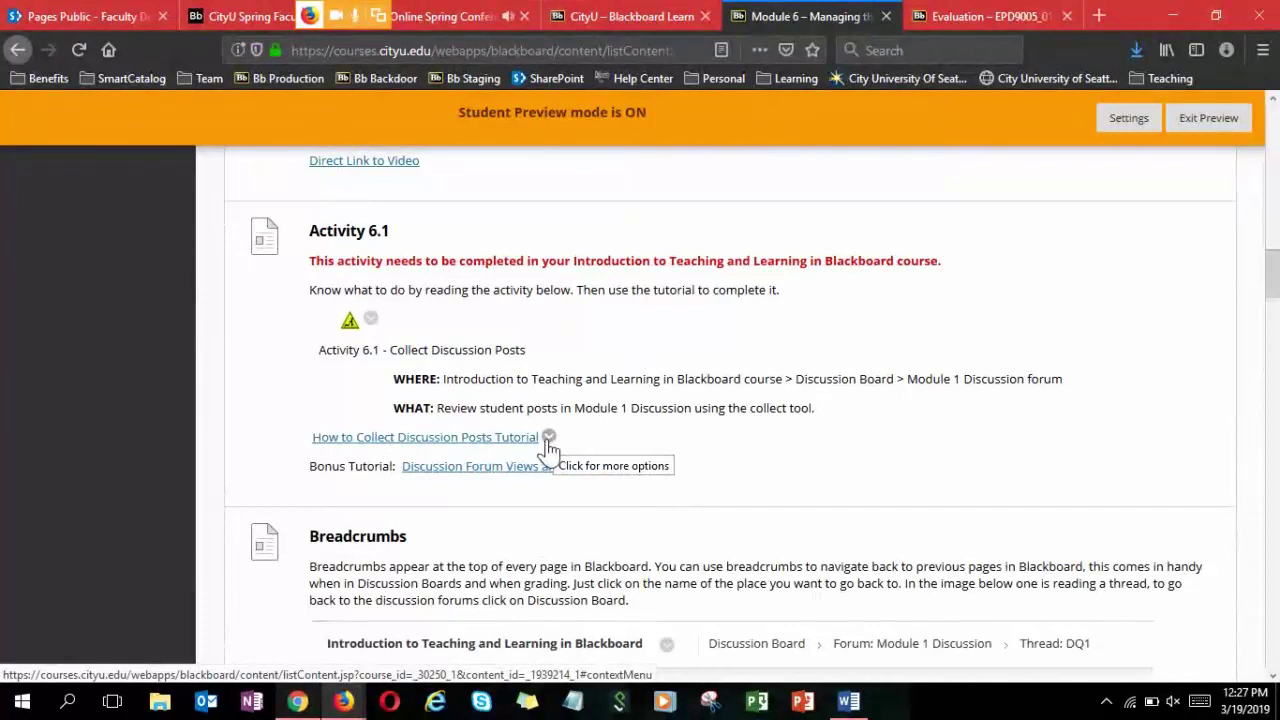
# Open Alternative formats for the How to Collect Discussion Posts Tutorial.
pyautogui.click(549, 438)
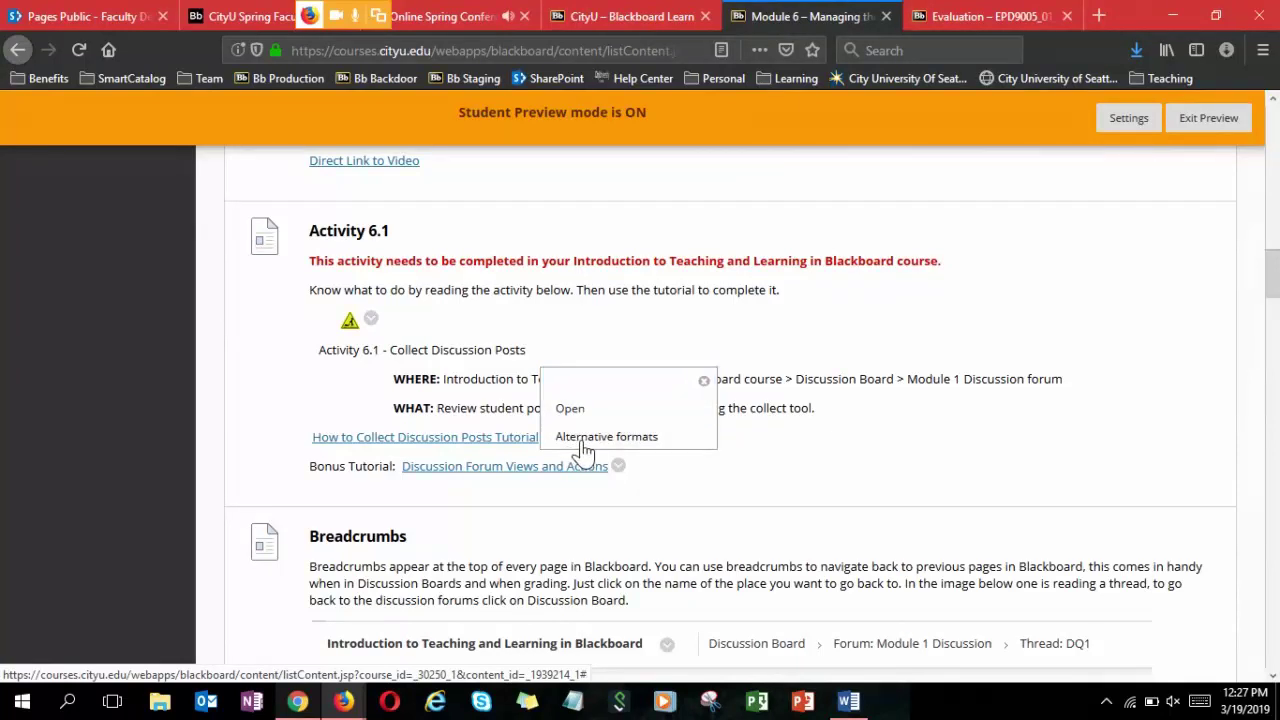
pyautogui.click(583, 445)
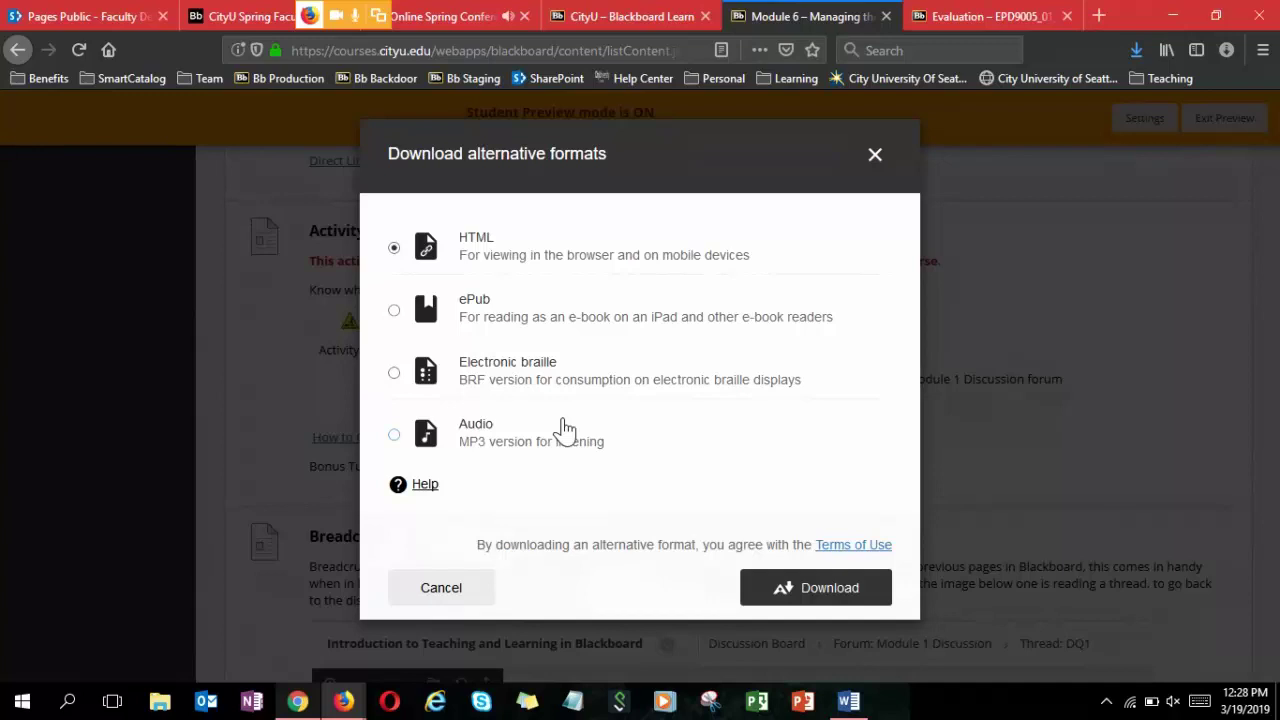
# Select the Audio format, then close the dialog without downloading and go toward Exit Preview.
pyautogui.click(394, 436)
pyautogui.click(875, 160)
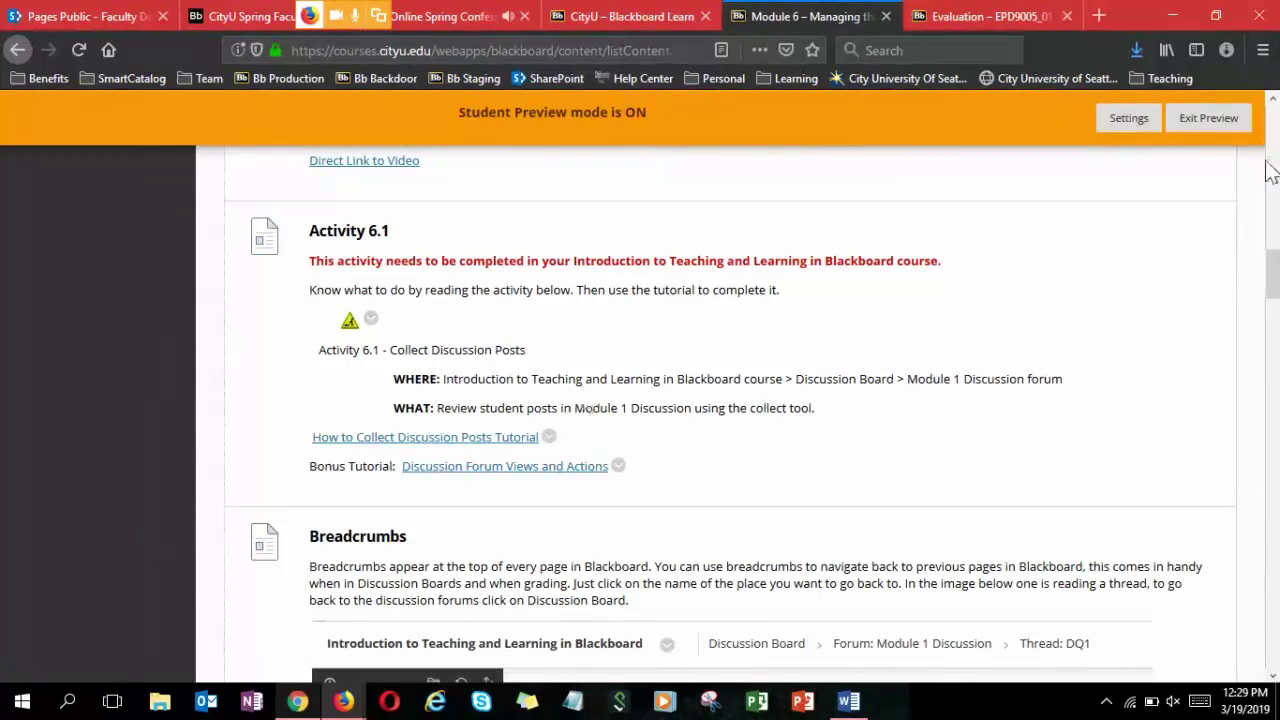
pyautogui.click(1212, 120)
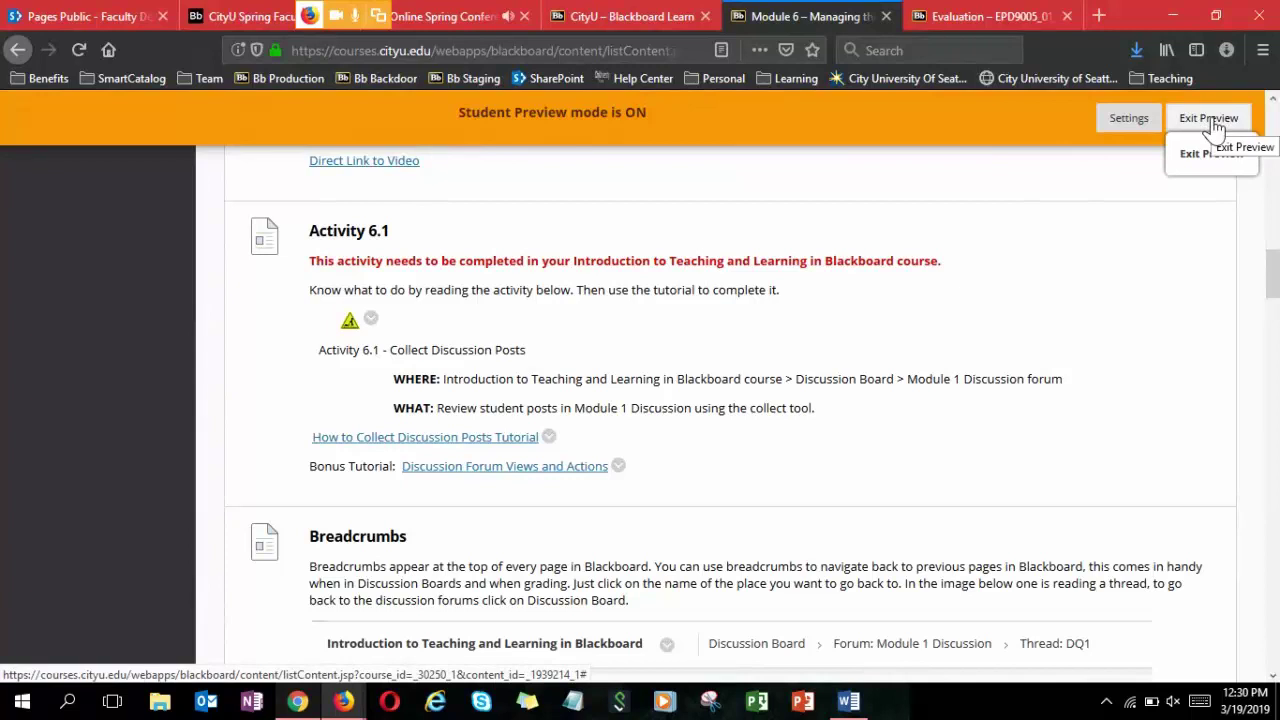
# Exit Student Preview, returning to Edit Mode on the course Announcements page.
pyautogui.click(1211, 153)
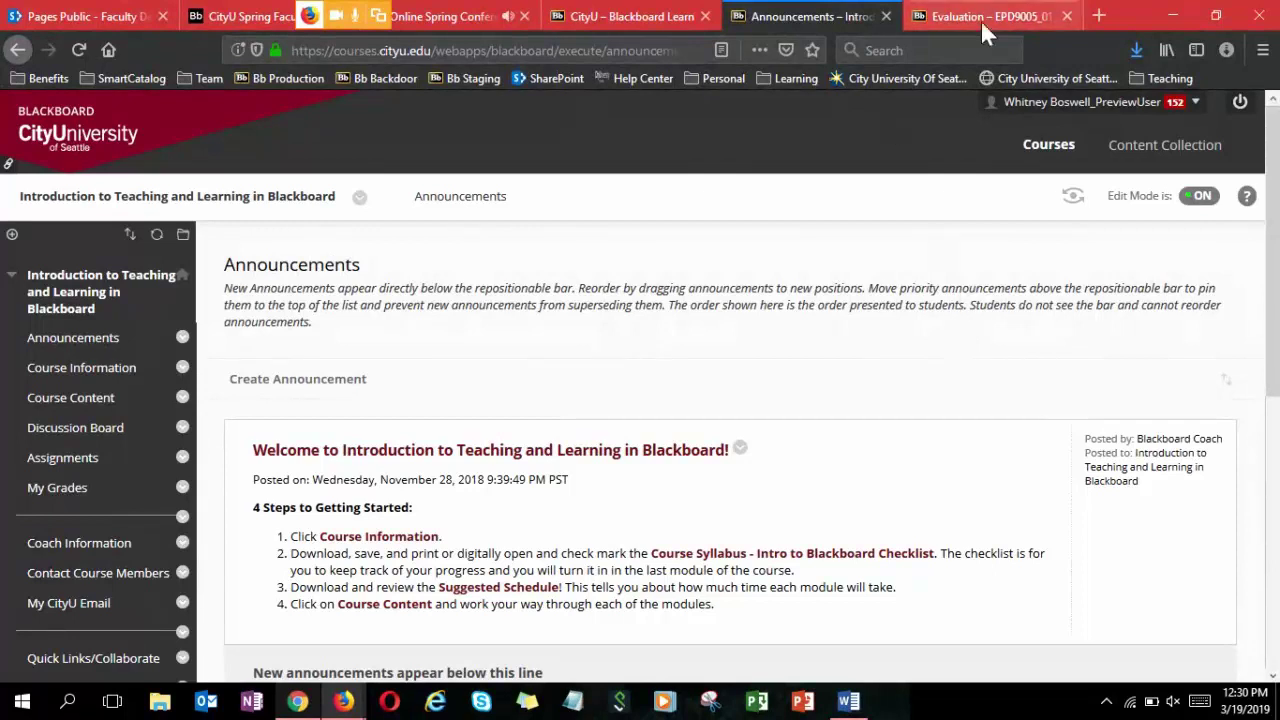
# Go to My Media from the Blackboard home page and list its Add New options.
pyautogui.click(652, 17)
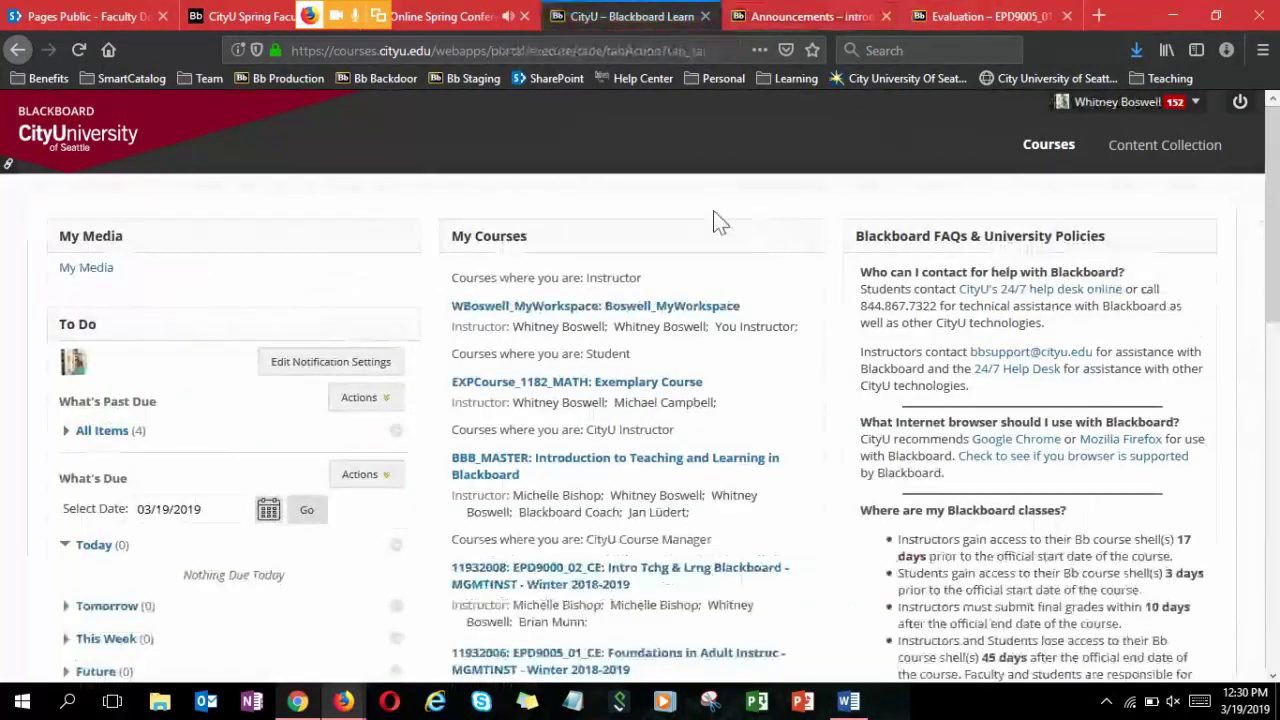
pyautogui.click(68, 278)
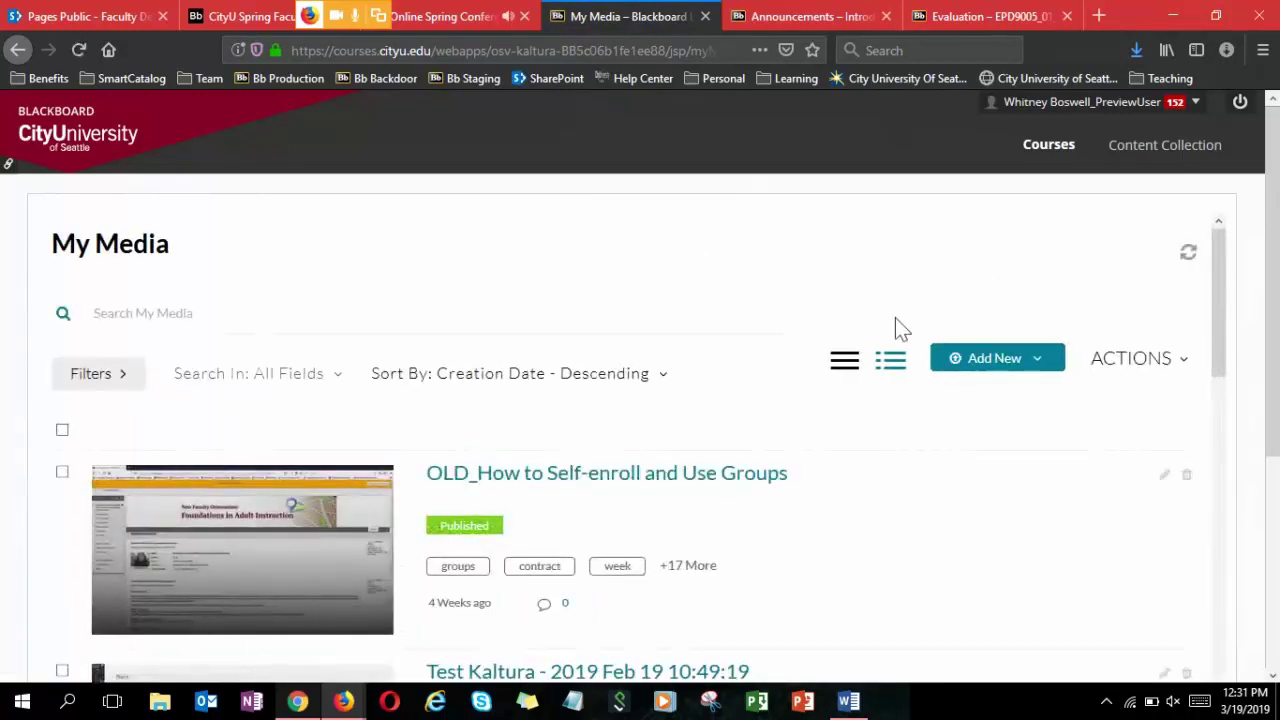
pyautogui.click(990, 366)
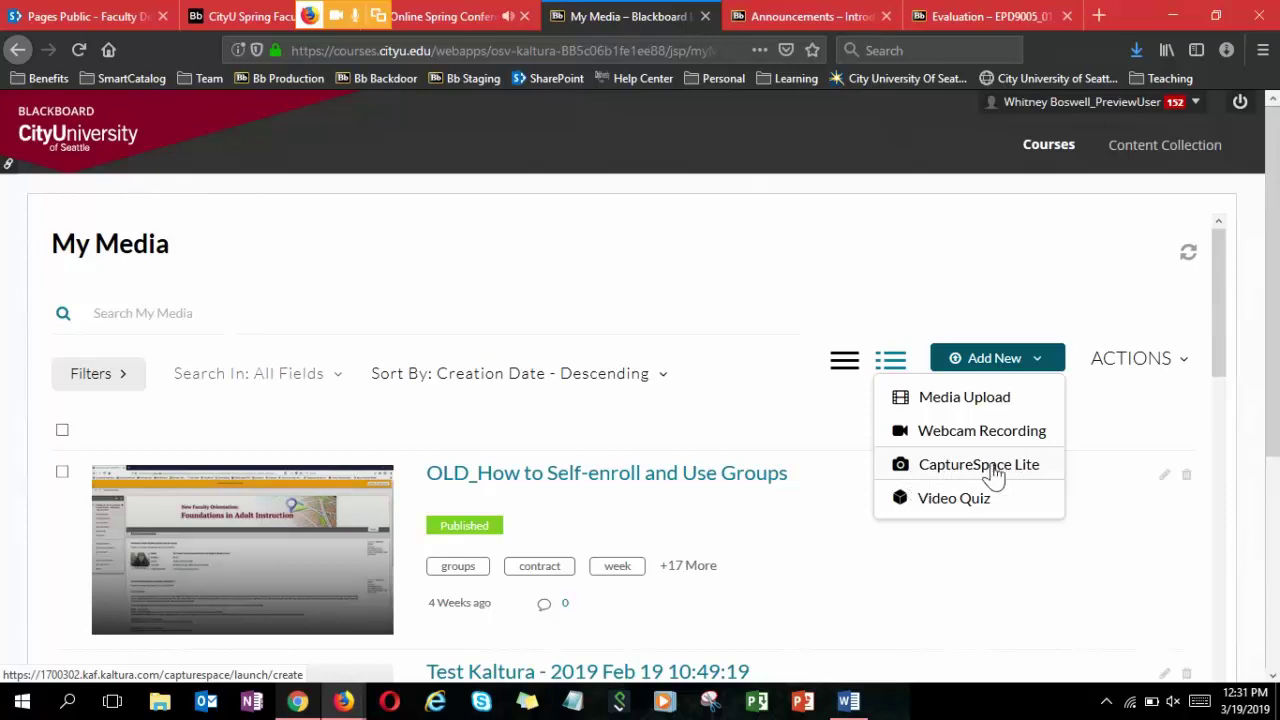
# Choose CaptureSpace Lite and allow the link to launch the Kaltura desktop recorder.
pyautogui.click(994, 476)
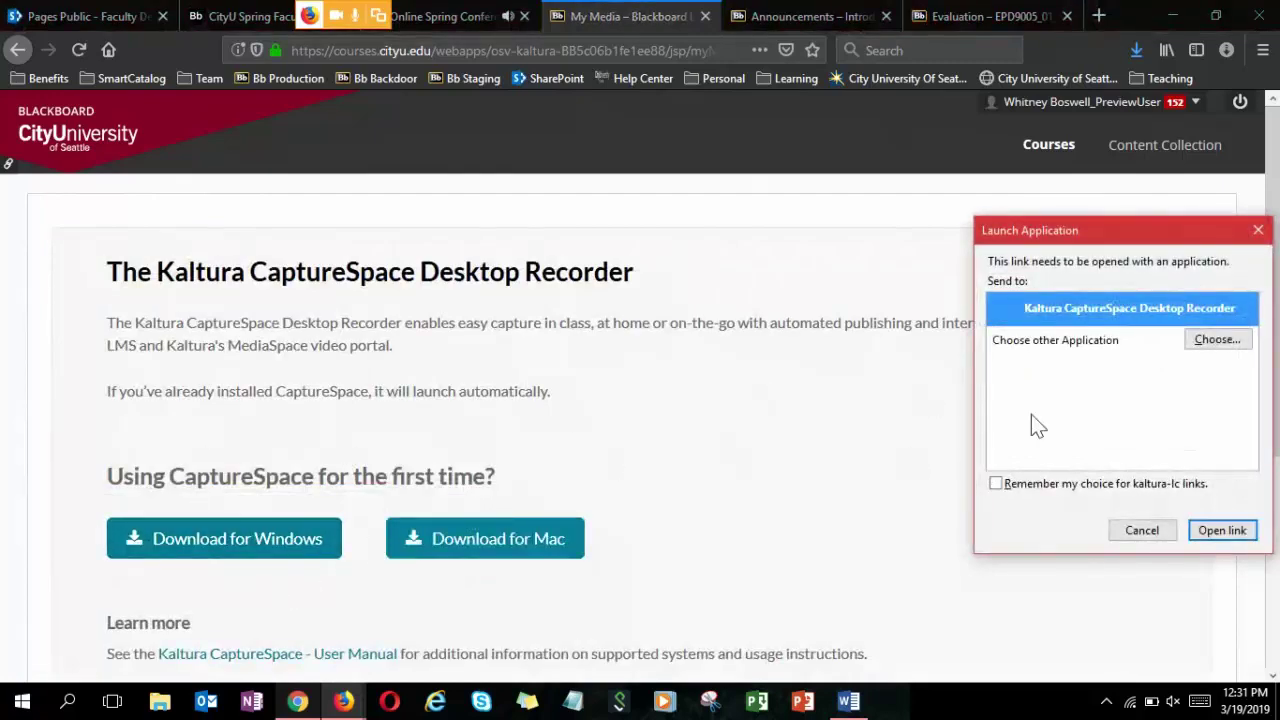
pyautogui.moveTo(1056, 238); pyautogui.dragTo(912, 254)
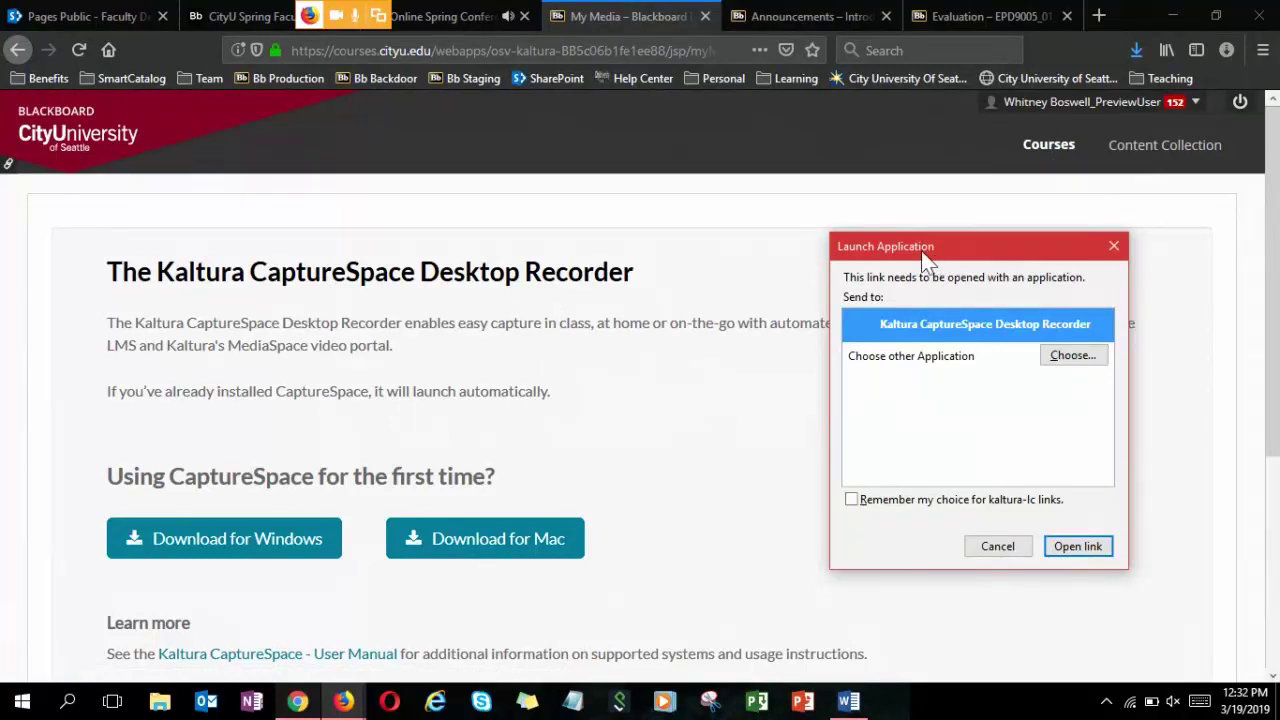
pyautogui.moveTo(923, 257); pyautogui.dragTo(814, 269)
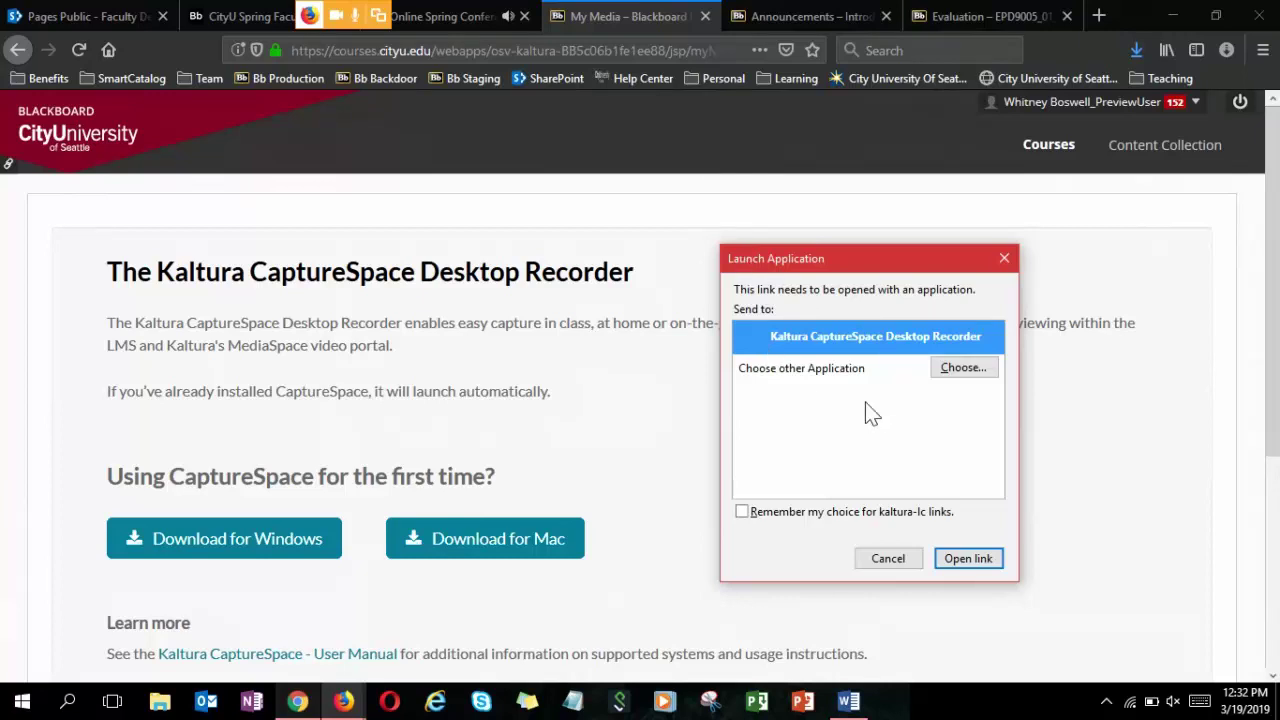
pyautogui.click(971, 561)
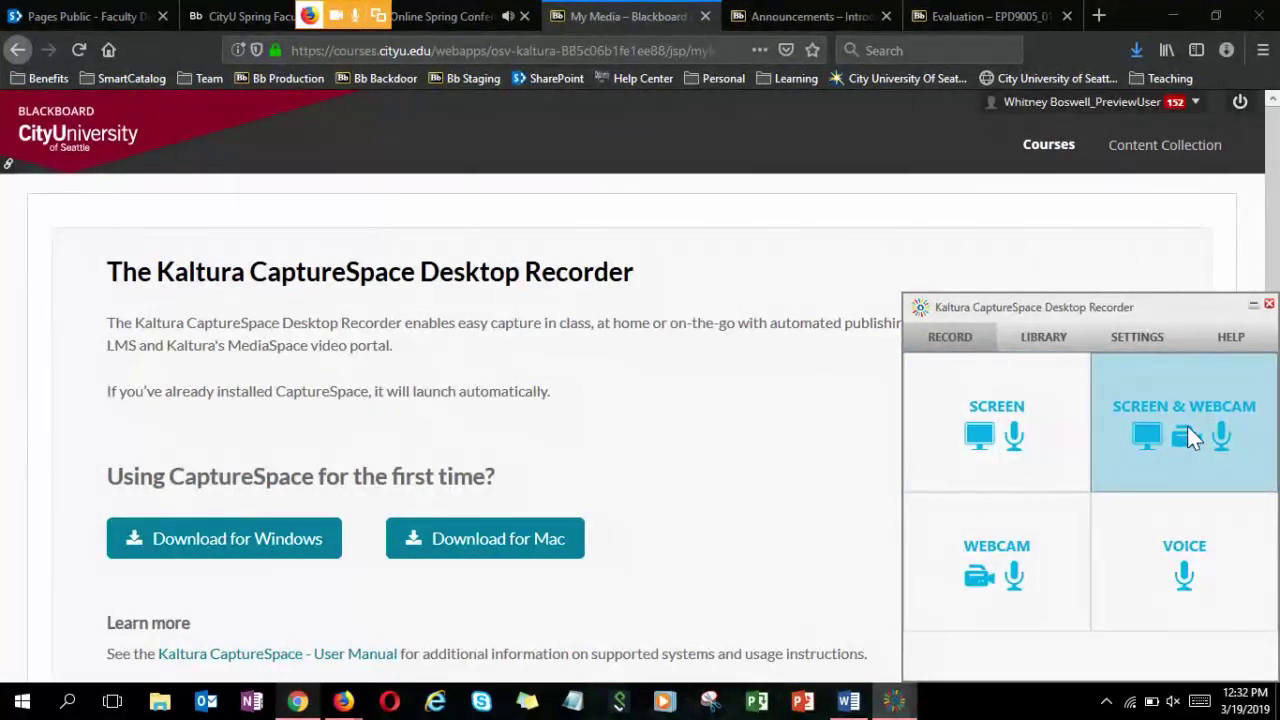
# Start a full-screen Screen & Webcam recording of the Announcements page, with the webcam preview in the upper right.
pyautogui.click(1187, 424)
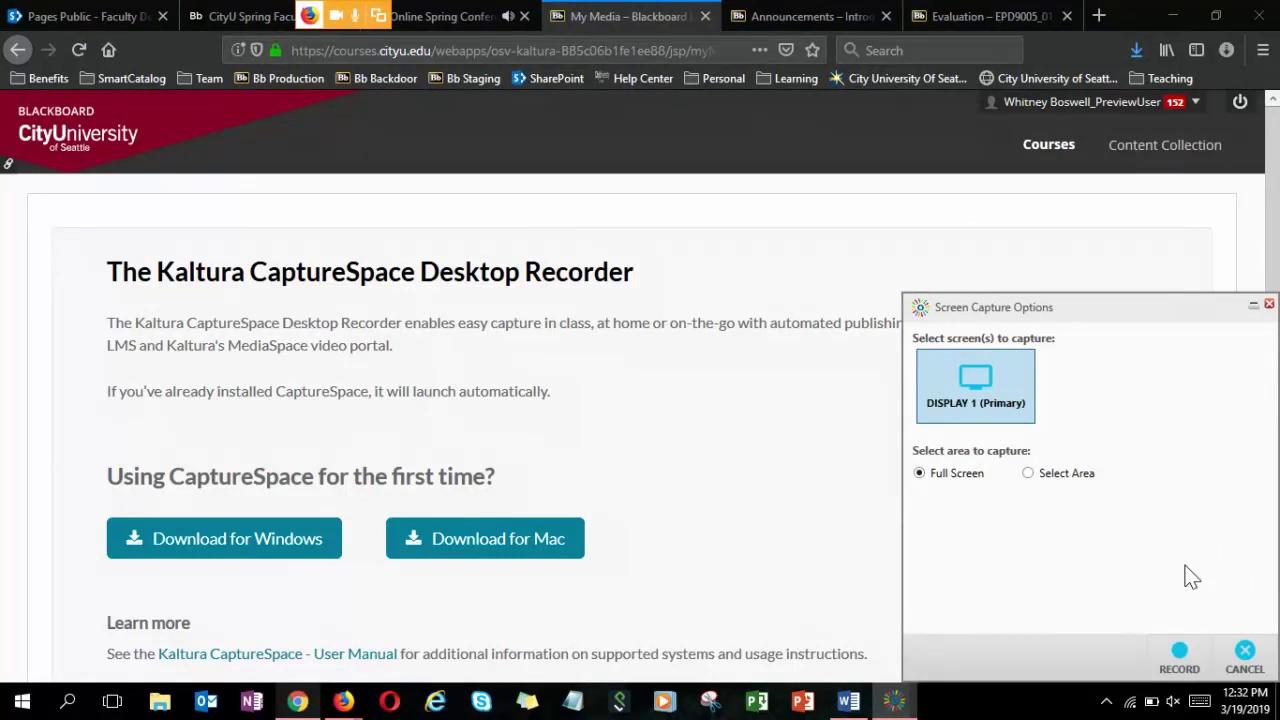
pyautogui.click(1180, 652)
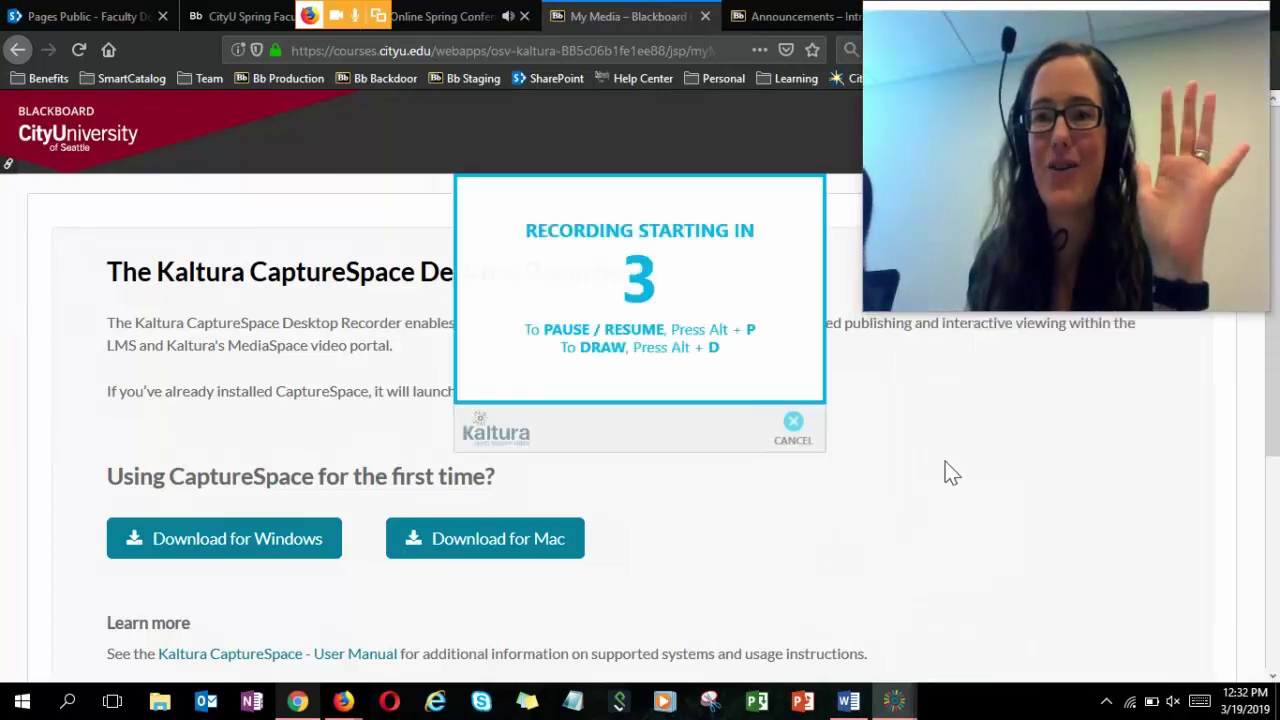
pyautogui.moveTo(1087, 9); pyautogui.dragTo(1085, 60)
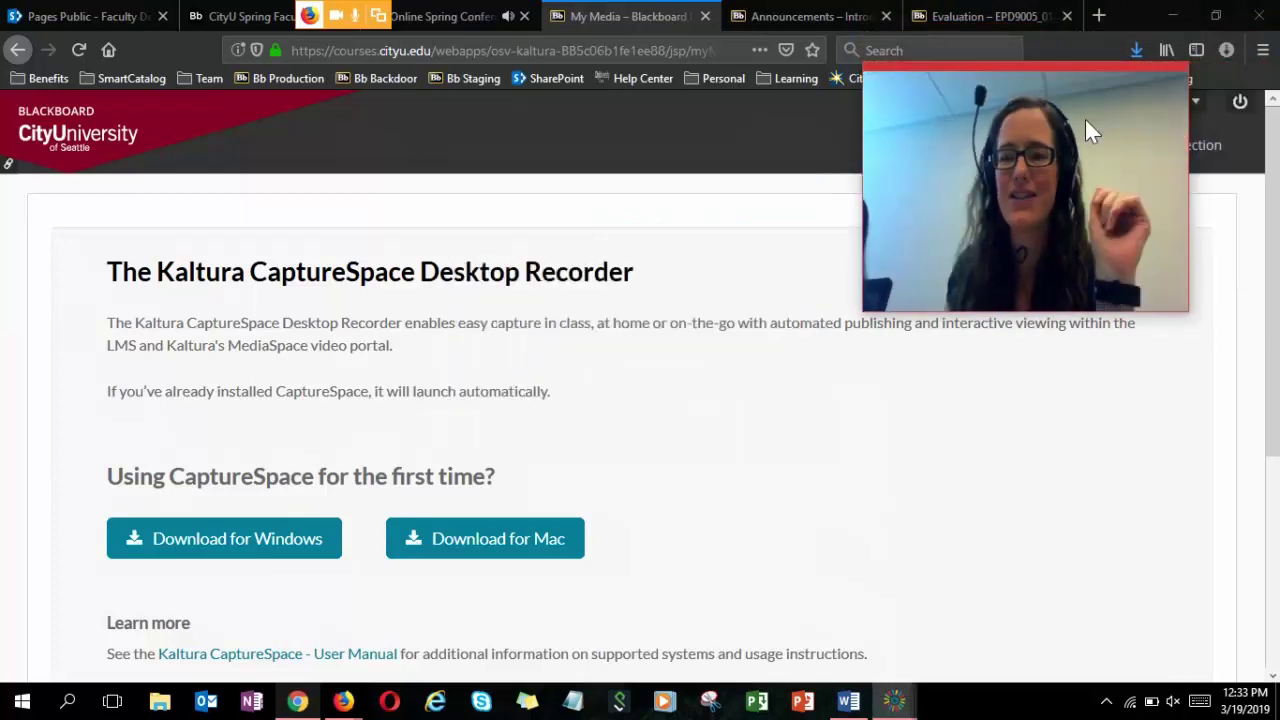
pyautogui.moveTo(1069, 129); pyautogui.dragTo(242, 453)
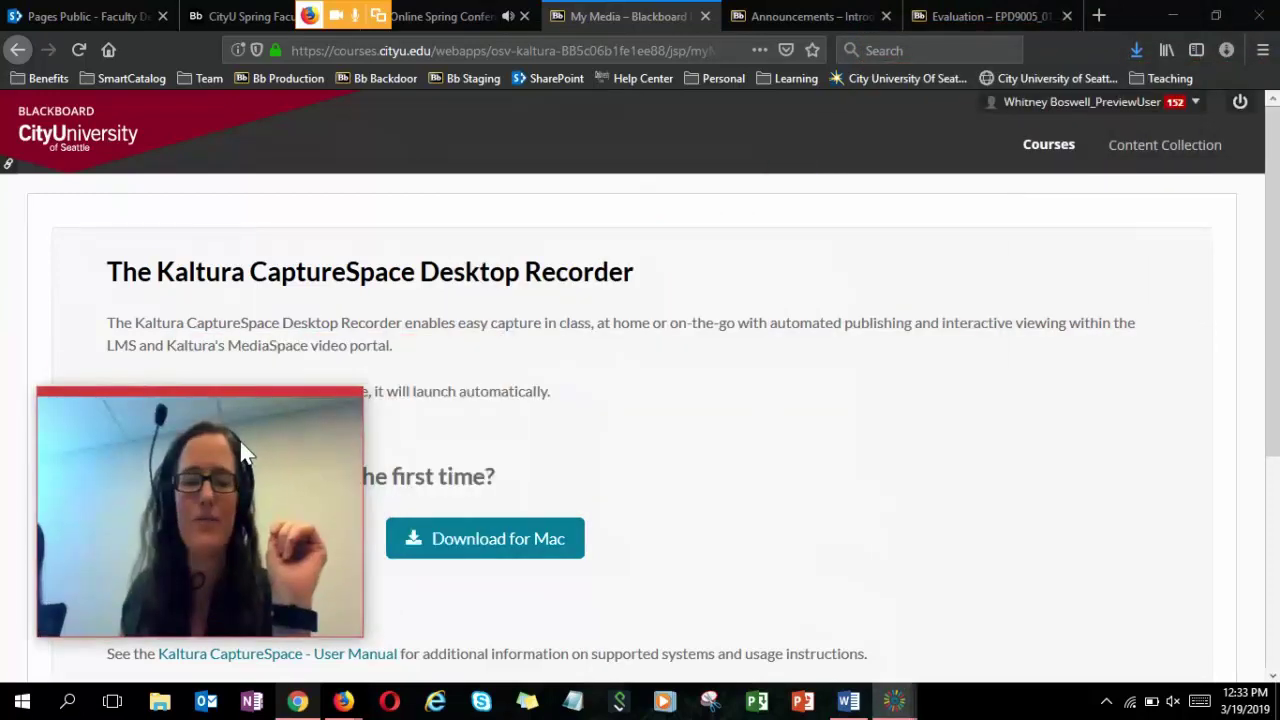
pyautogui.click(829, 14)
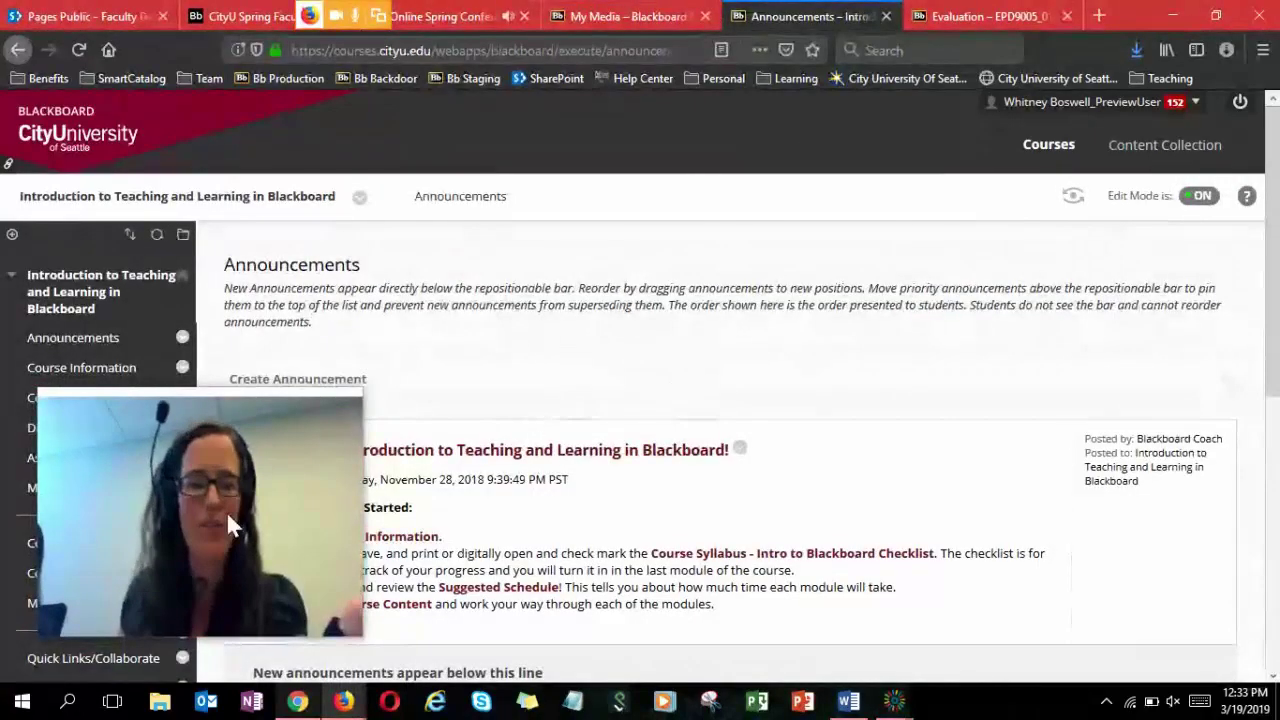
pyautogui.moveTo(196, 516); pyautogui.dragTo(1086, 548)
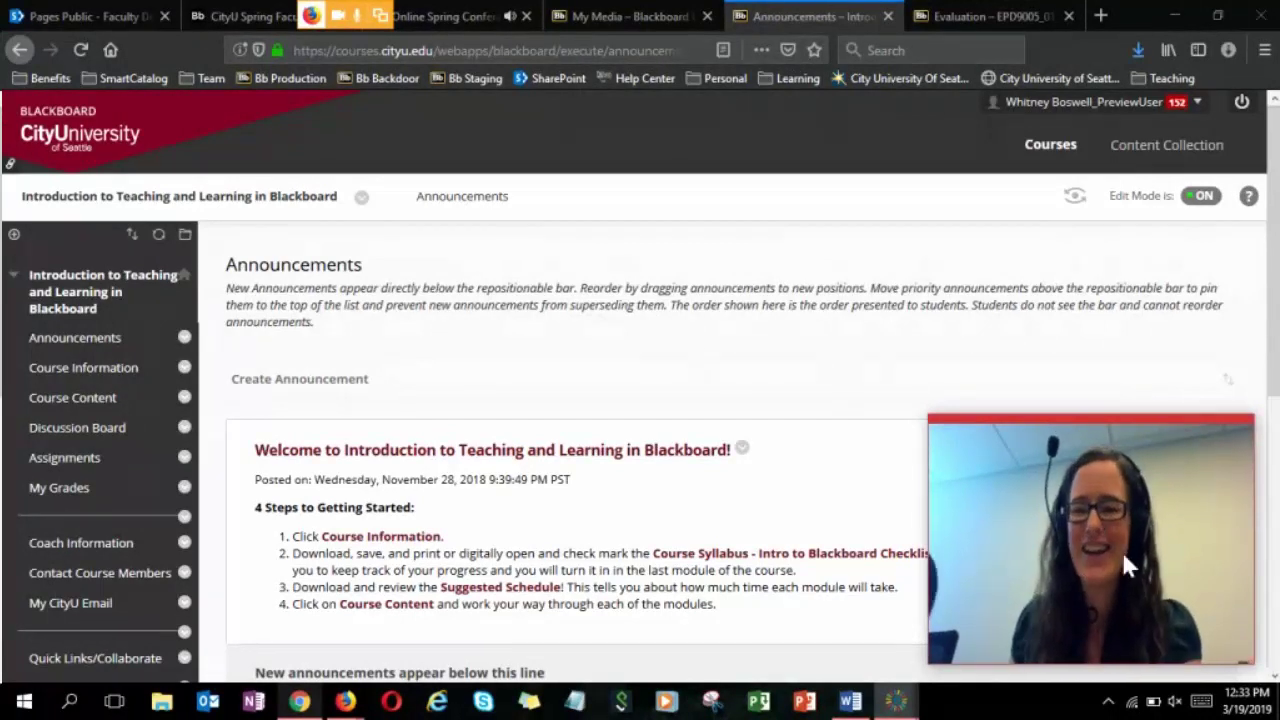
pyautogui.moveTo(1120, 548); pyautogui.dragTo(830, 373)
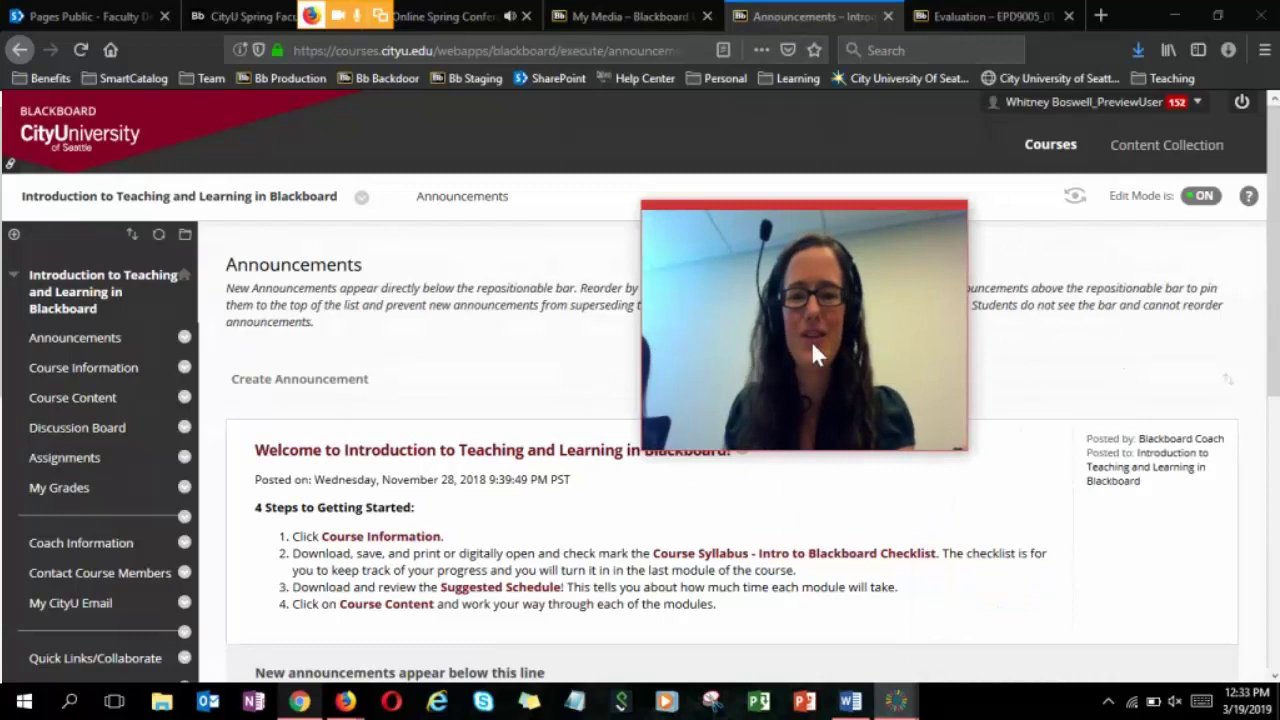
pyautogui.moveTo(805, 320); pyautogui.dragTo(1083, 246)
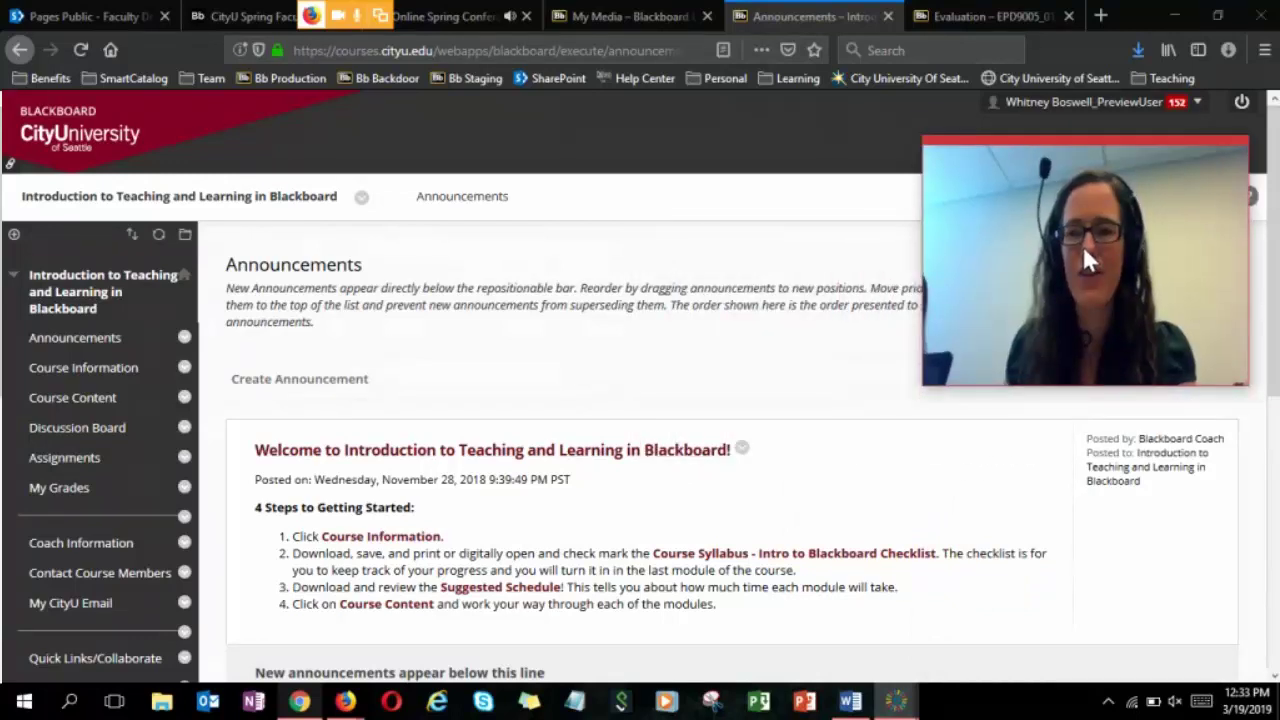
pyautogui.click(904, 705)
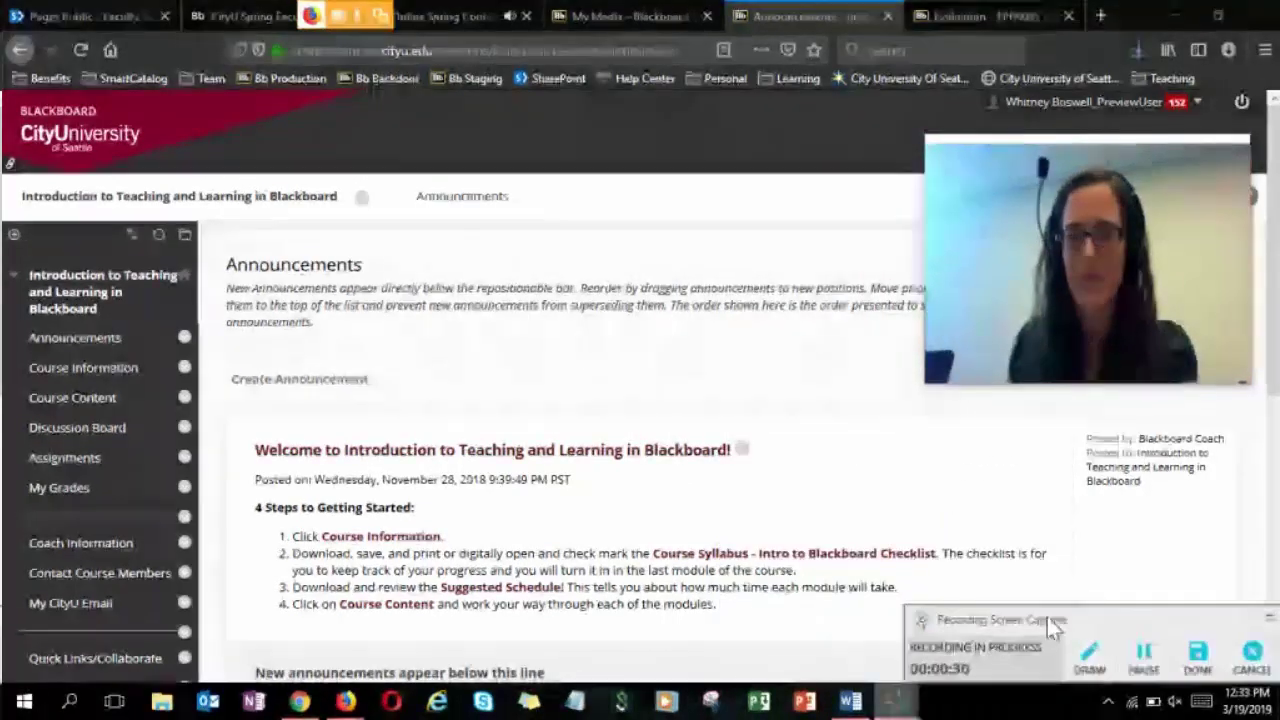
pyautogui.moveTo(1047, 617); pyautogui.dragTo(1009, 564)
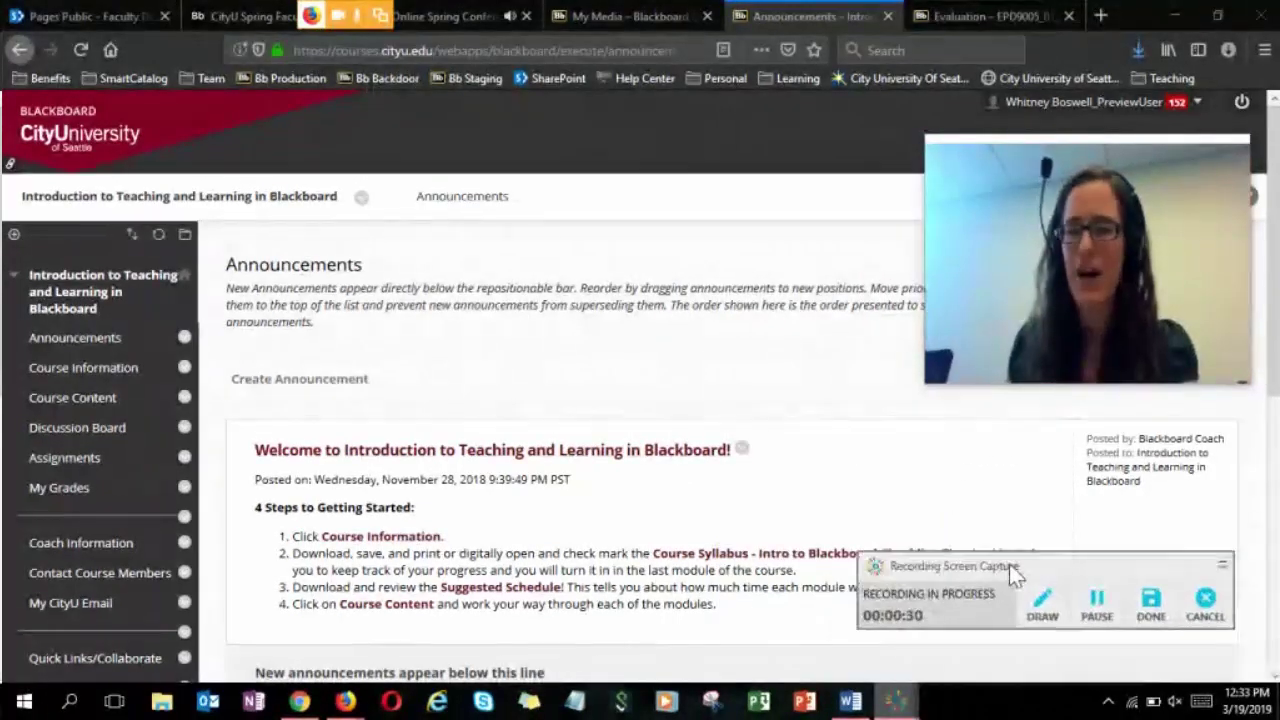
pyautogui.click(1044, 607)
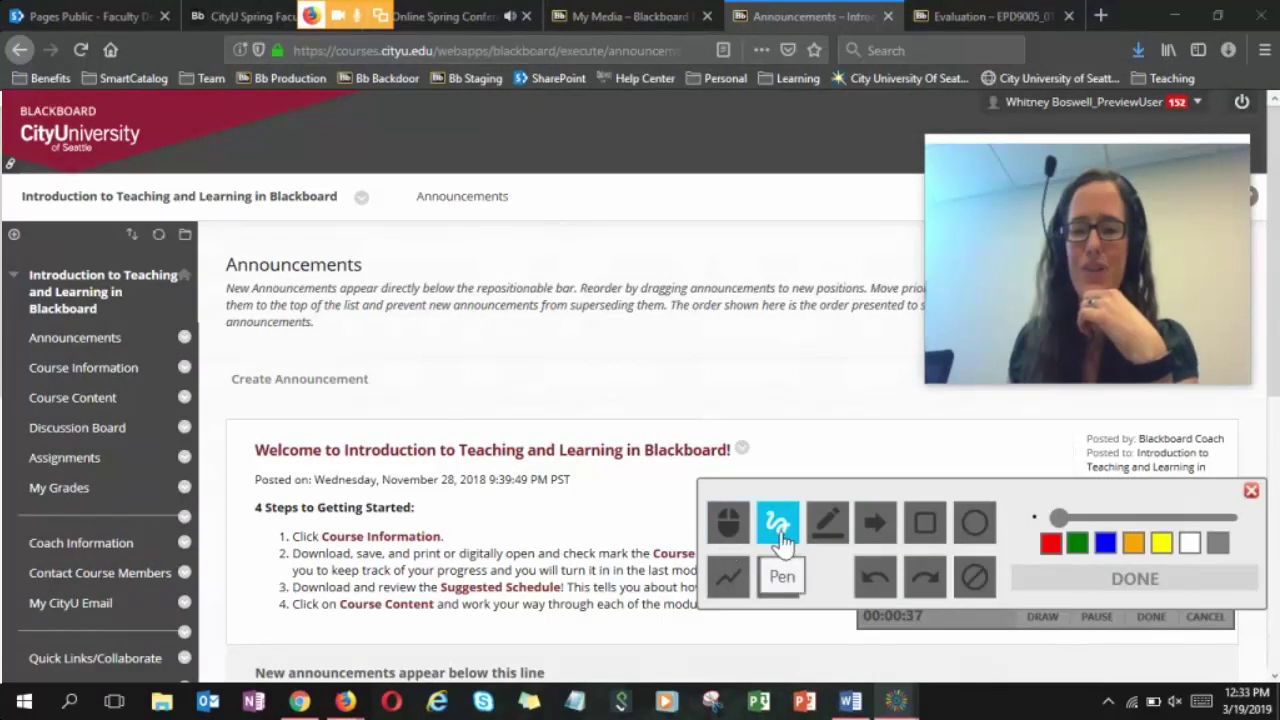
pyautogui.moveTo(1059, 518); pyautogui.dragTo(1110, 519)
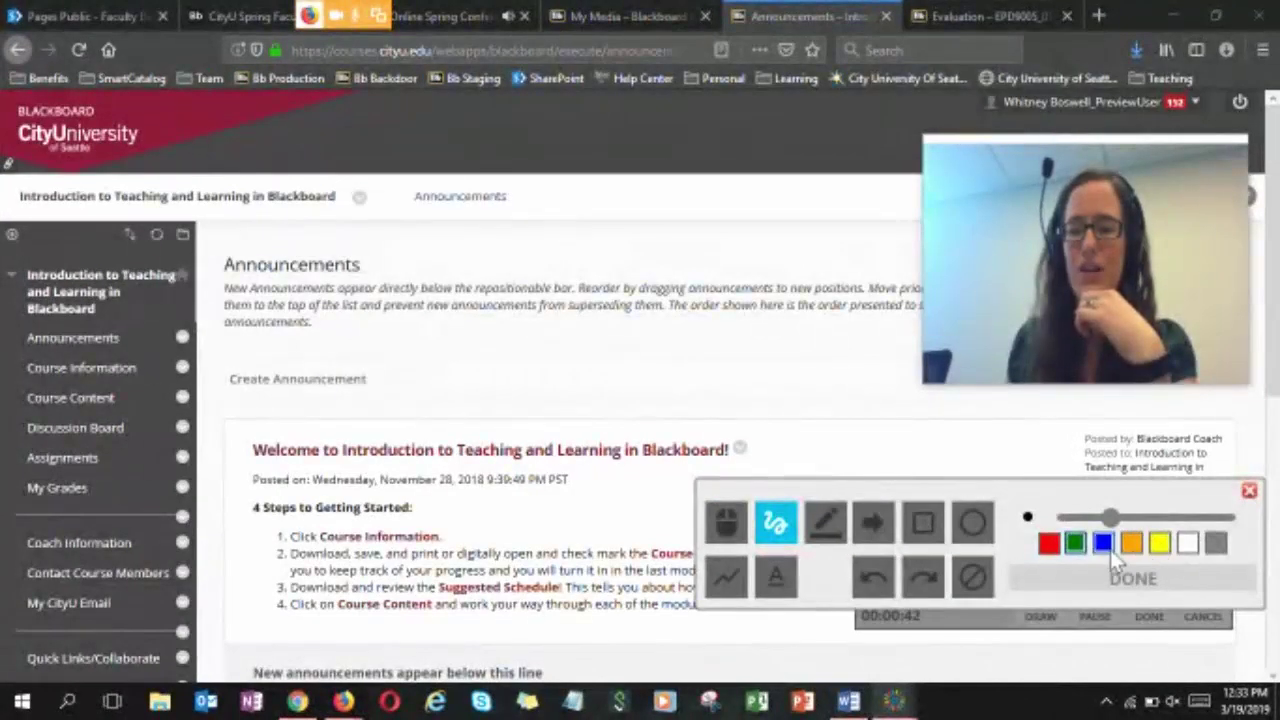
pyautogui.click(1131, 543)
pyautogui.click(1133, 578)
pyautogui.moveTo(258, 421)
pyautogui.mouseDown()
pyautogui.moveTo(706, 446)
pyautogui.moveTo(260, 482)
pyautogui.moveTo(255, 425)
pyautogui.mouseUp()
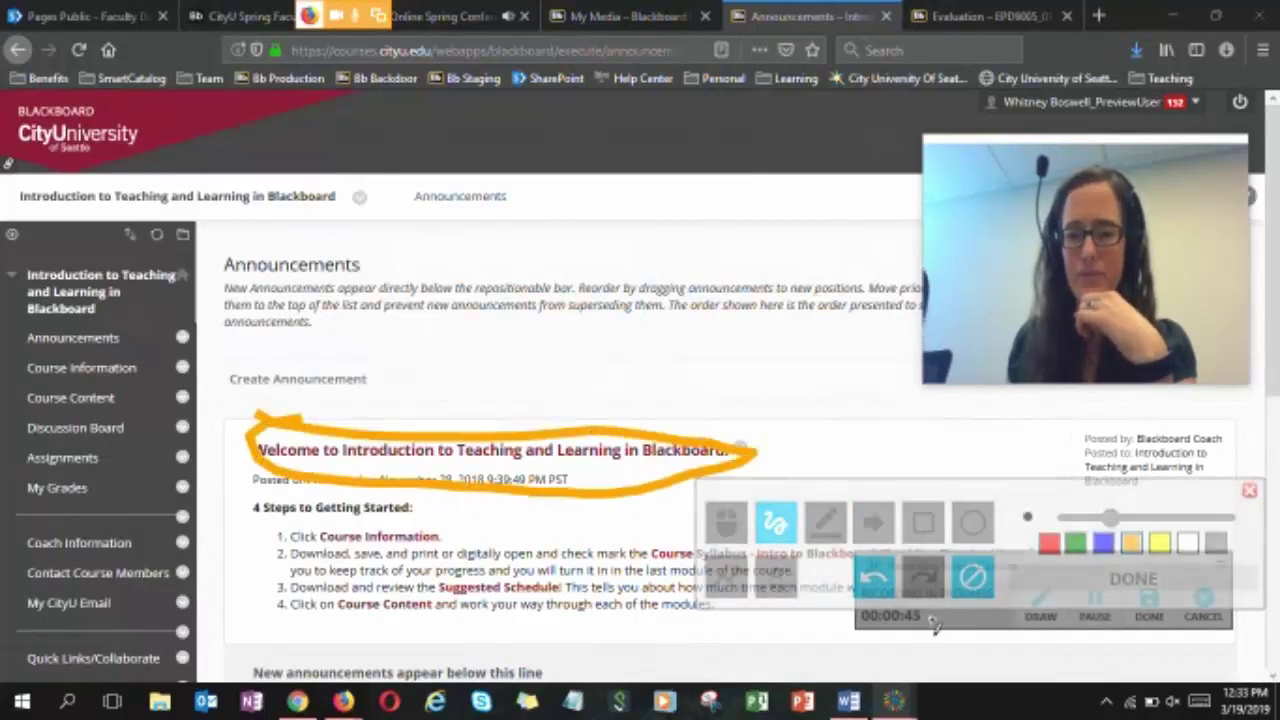
pyautogui.click(873, 527)
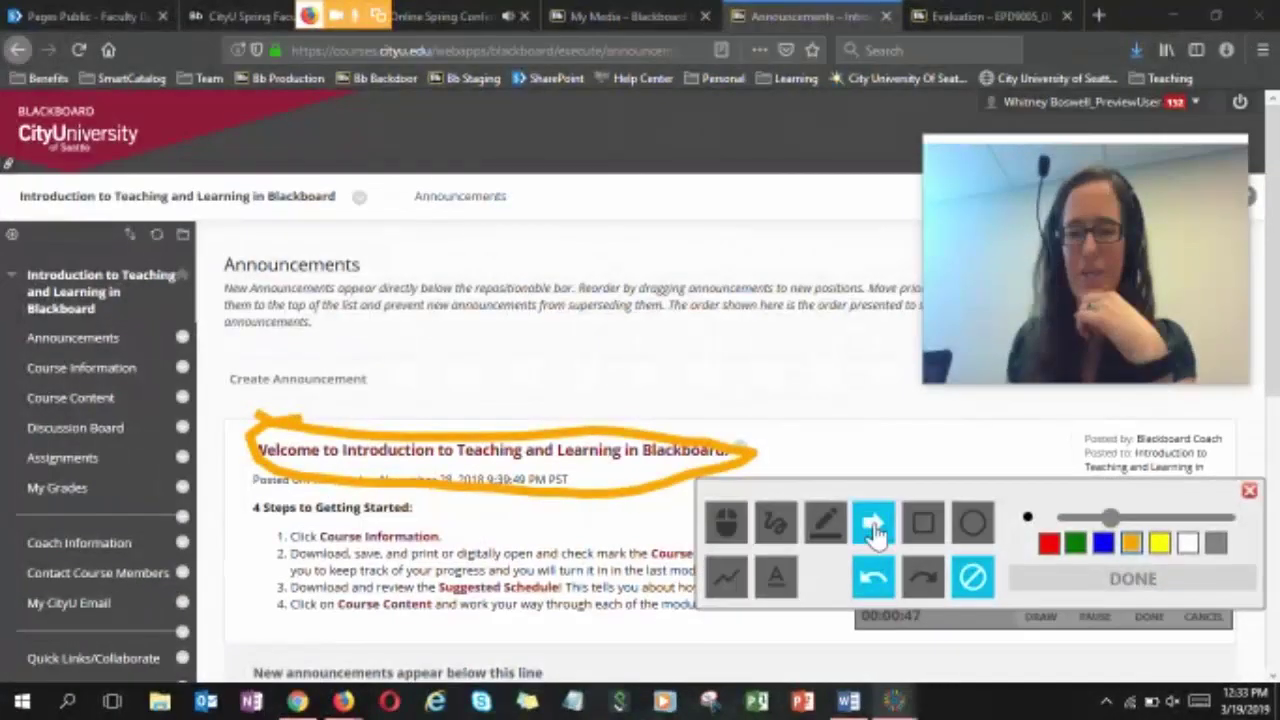
pyautogui.click(825, 522)
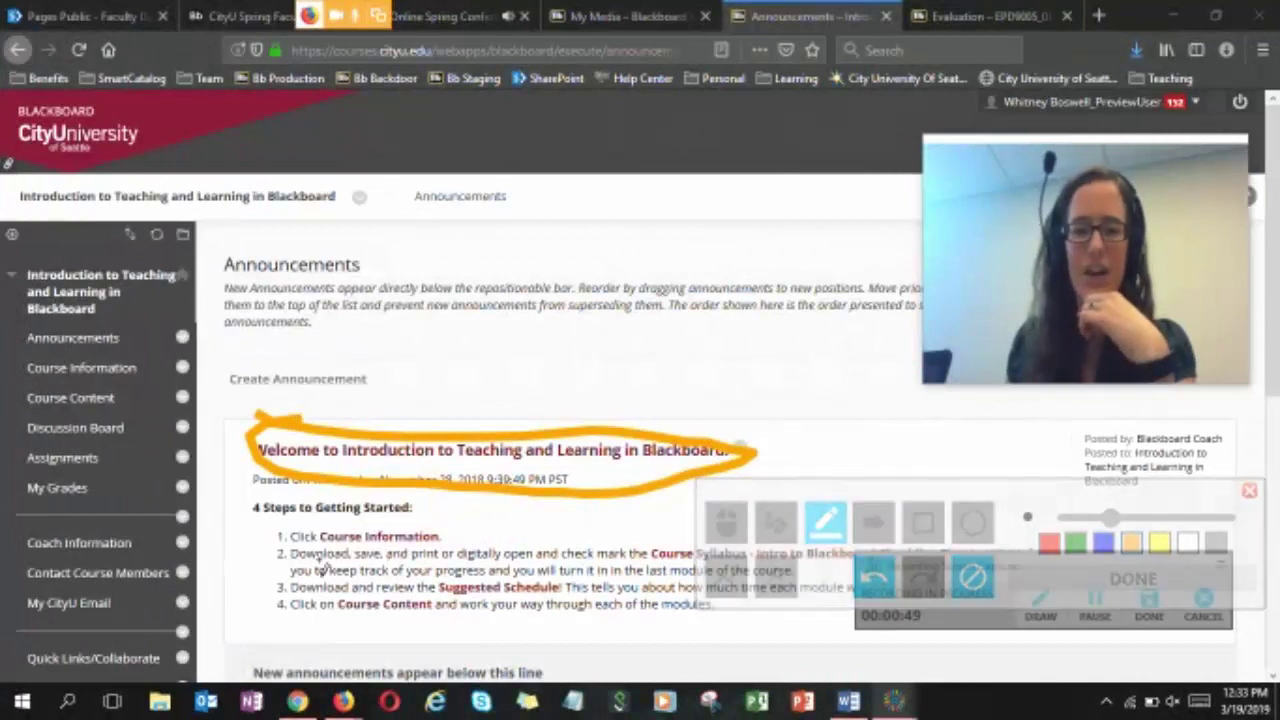
pyautogui.moveTo(318, 522)
pyautogui.mouseDown()
pyautogui.moveTo(408, 528)
pyautogui.moveTo(325, 544)
pyautogui.mouseUp()
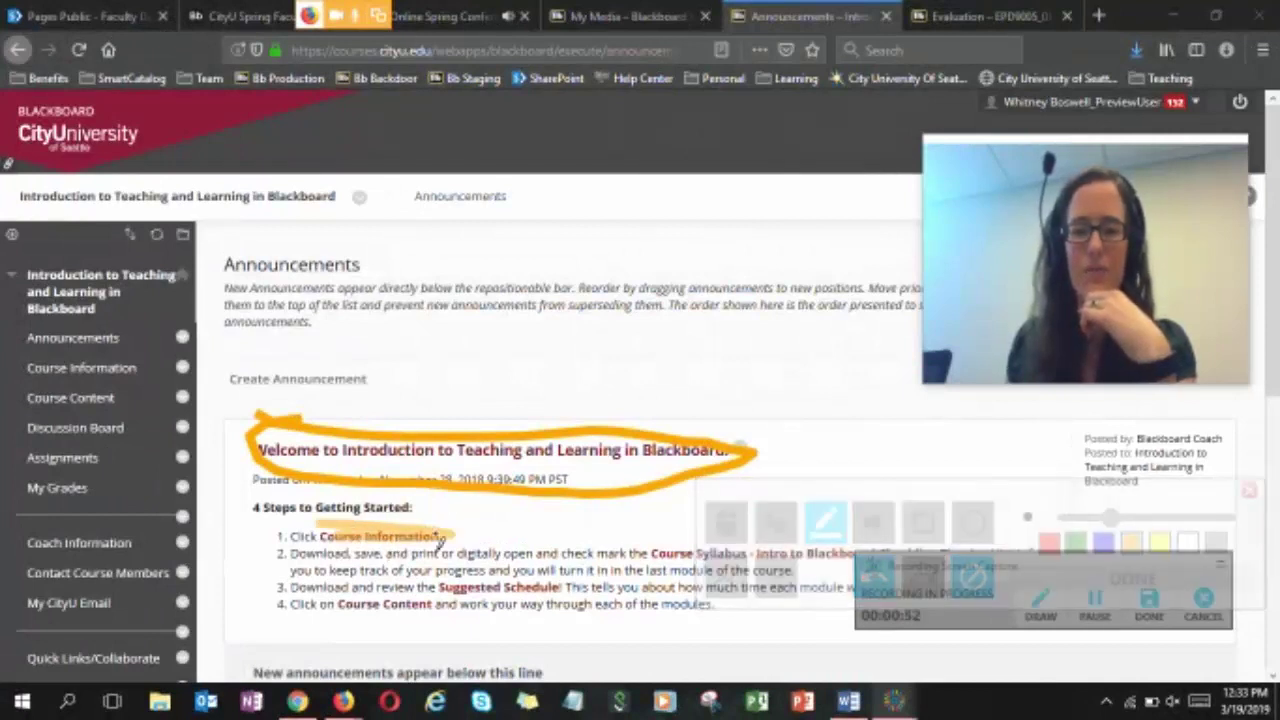
pyautogui.click(922, 522)
pyautogui.moveTo(646, 280); pyautogui.dragTo(785, 360)
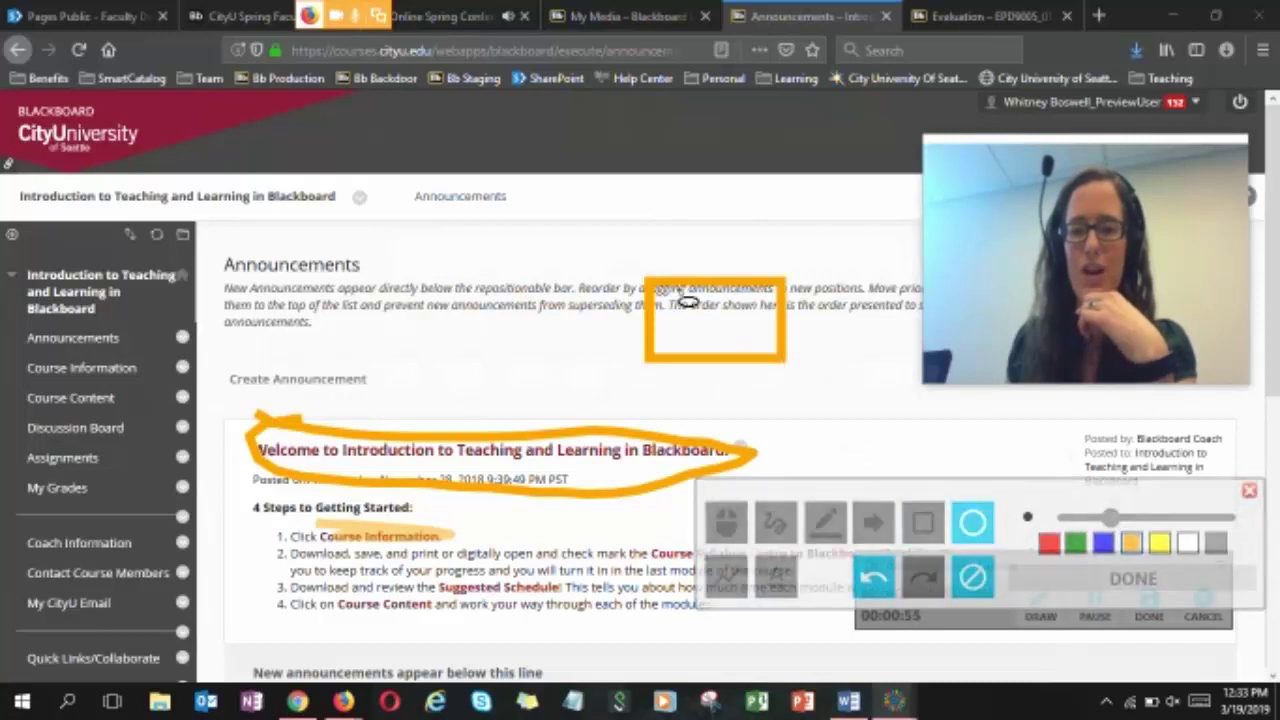
pyautogui.moveTo(683, 299); pyautogui.dragTo(800, 362)
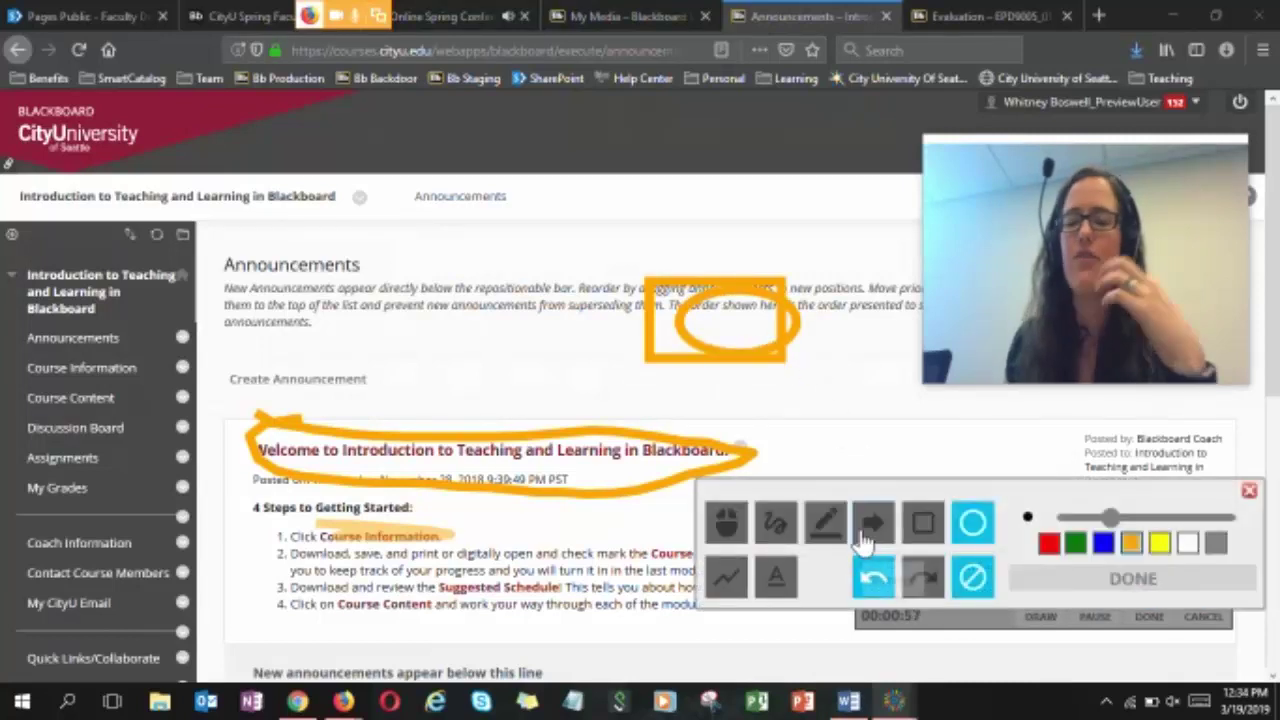
pyautogui.click(873, 577)
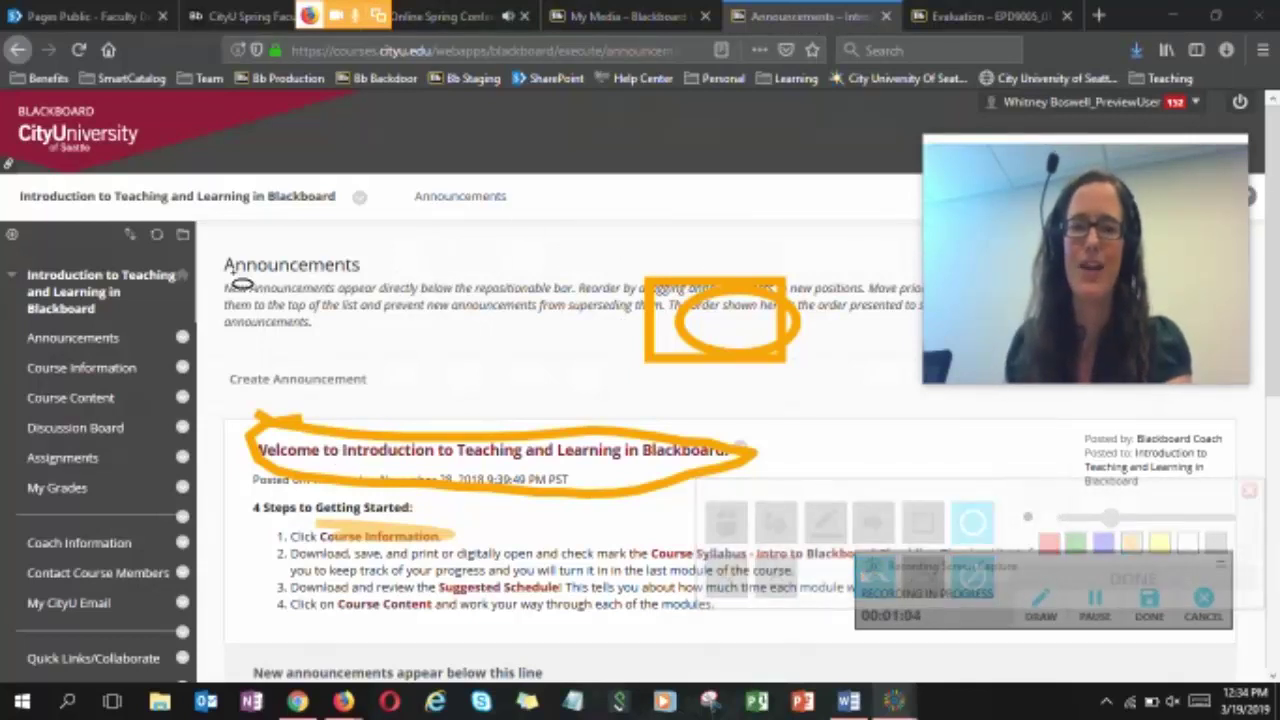
pyautogui.moveTo(212, 244); pyautogui.dragTo(428, 343)
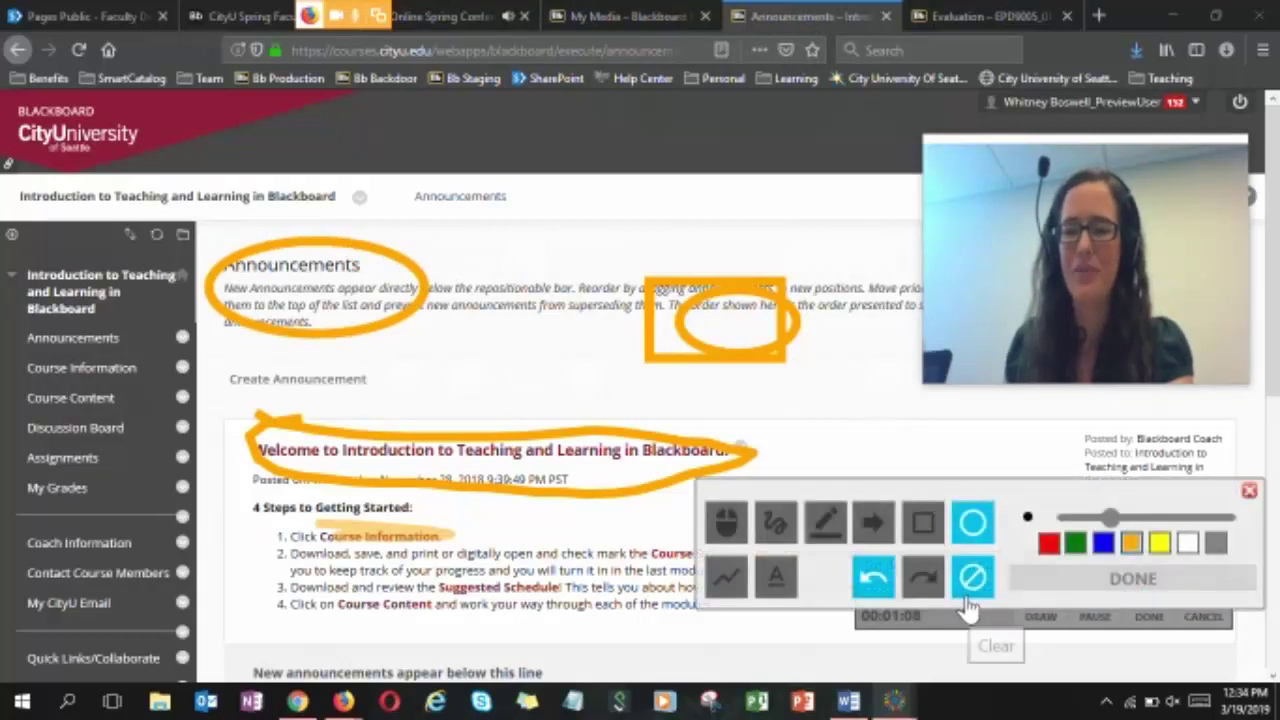
pyautogui.click(1093, 583)
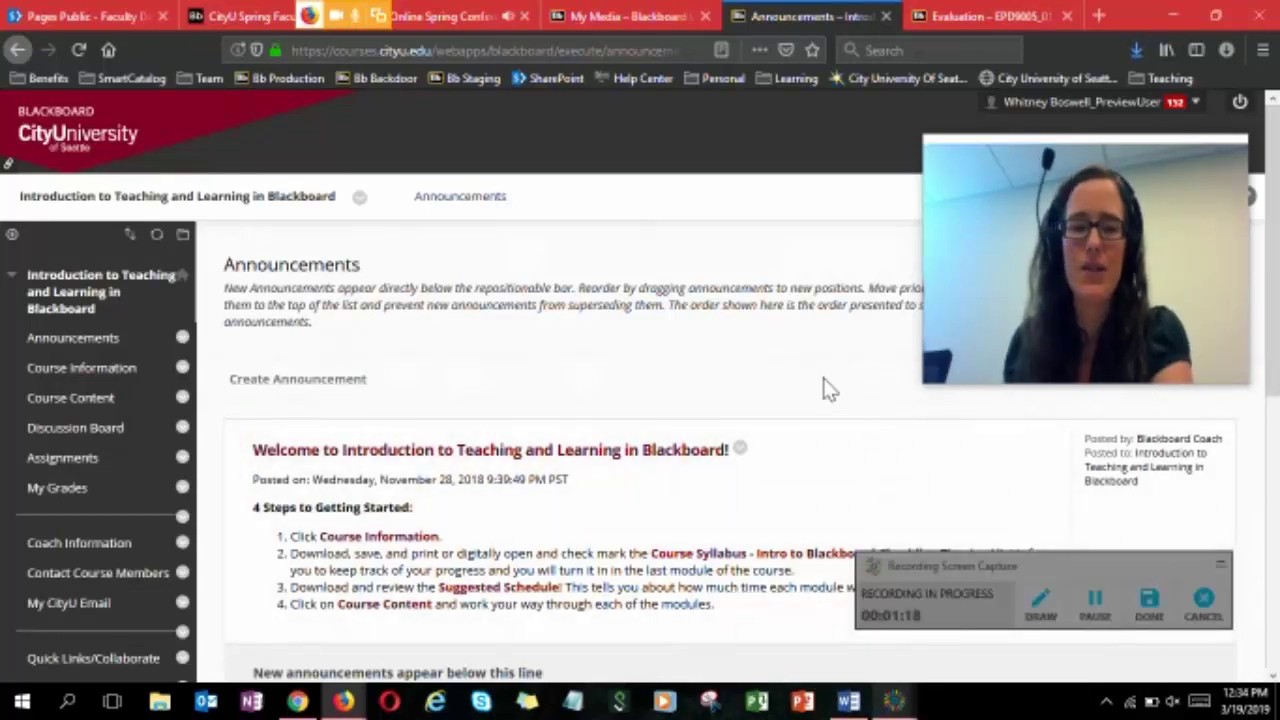
# Stop the recording and trim about 5 seconds off its start so it runs 1:15.
pyautogui.click(1149, 603)
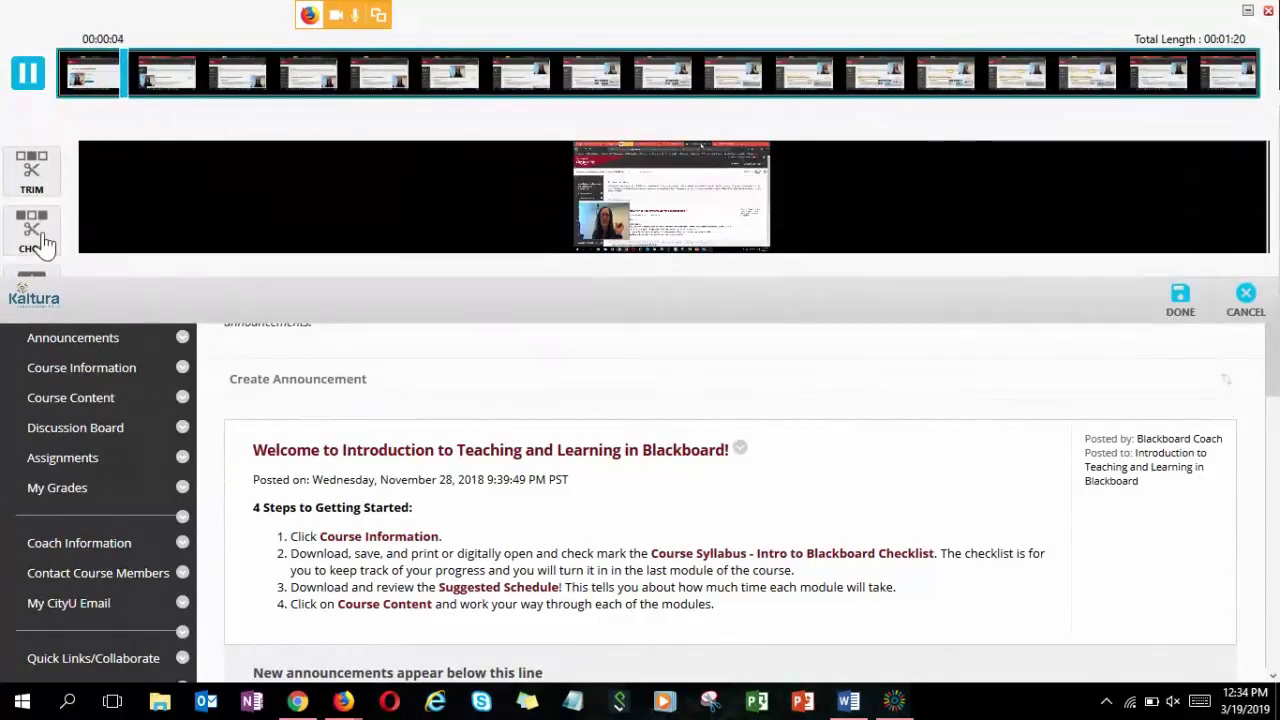
pyautogui.click(35, 188)
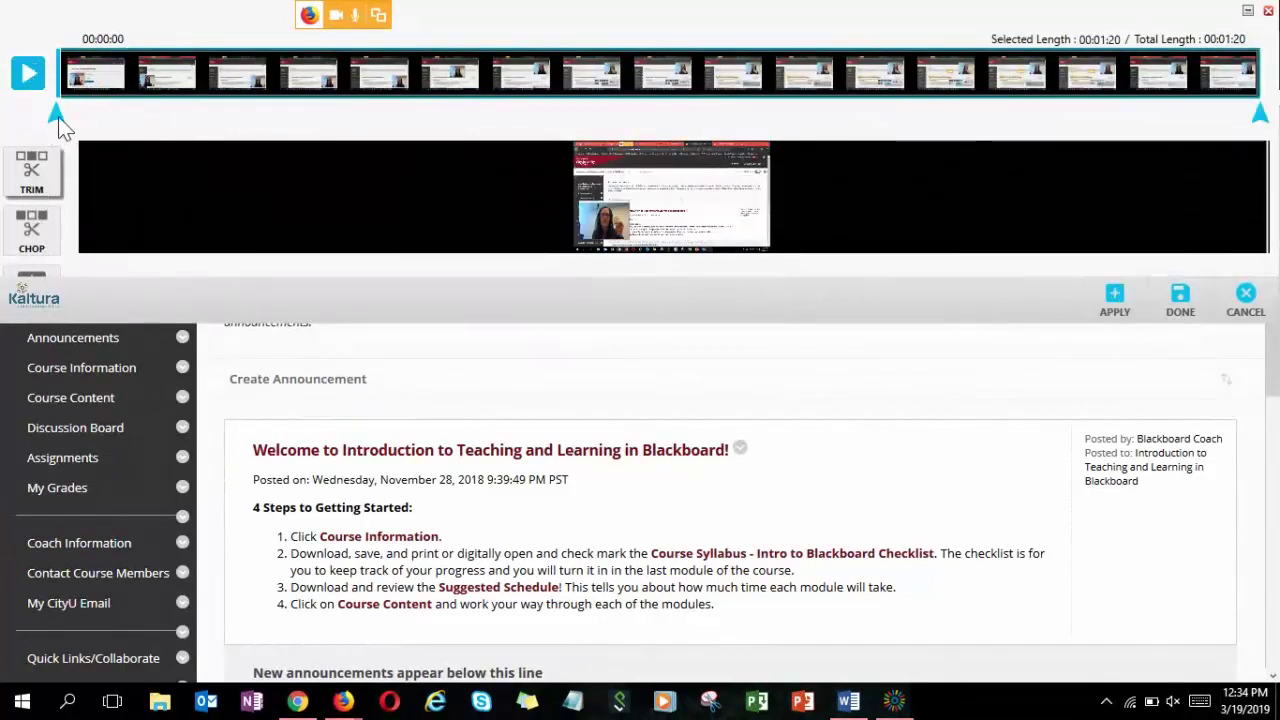
pyautogui.moveTo(58, 116); pyautogui.dragTo(130, 114)
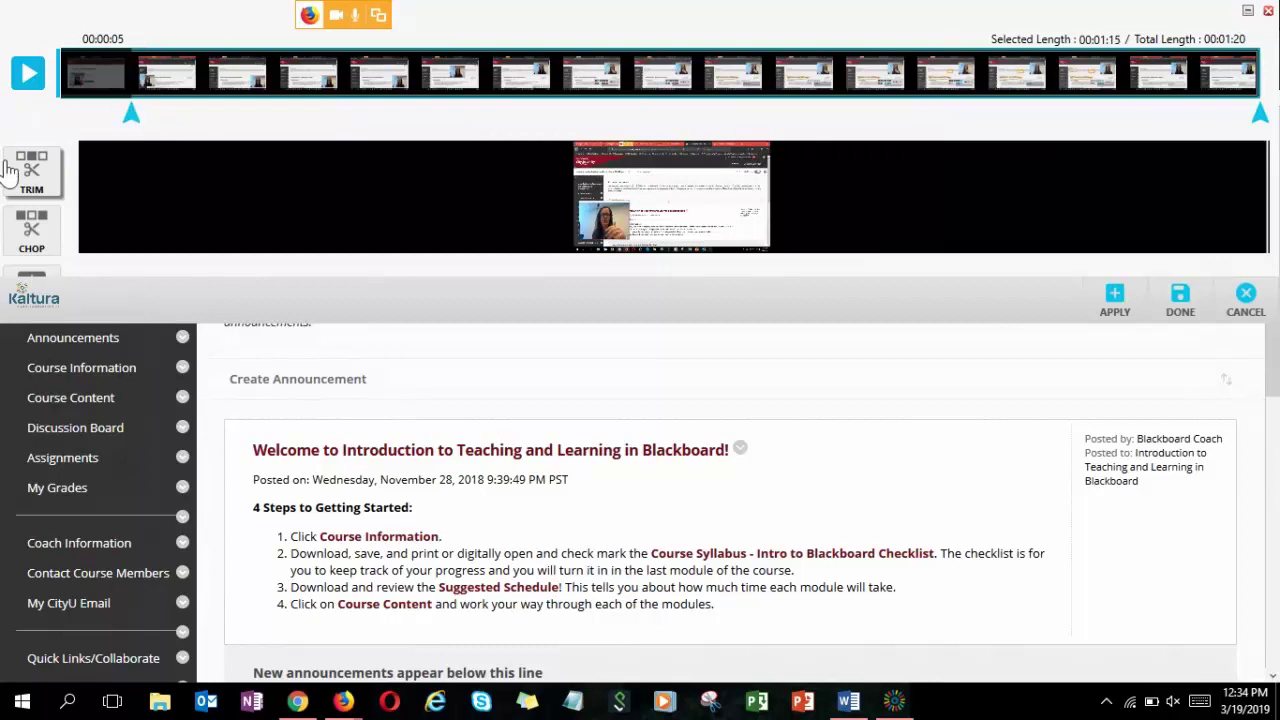
pyautogui.click(1114, 296)
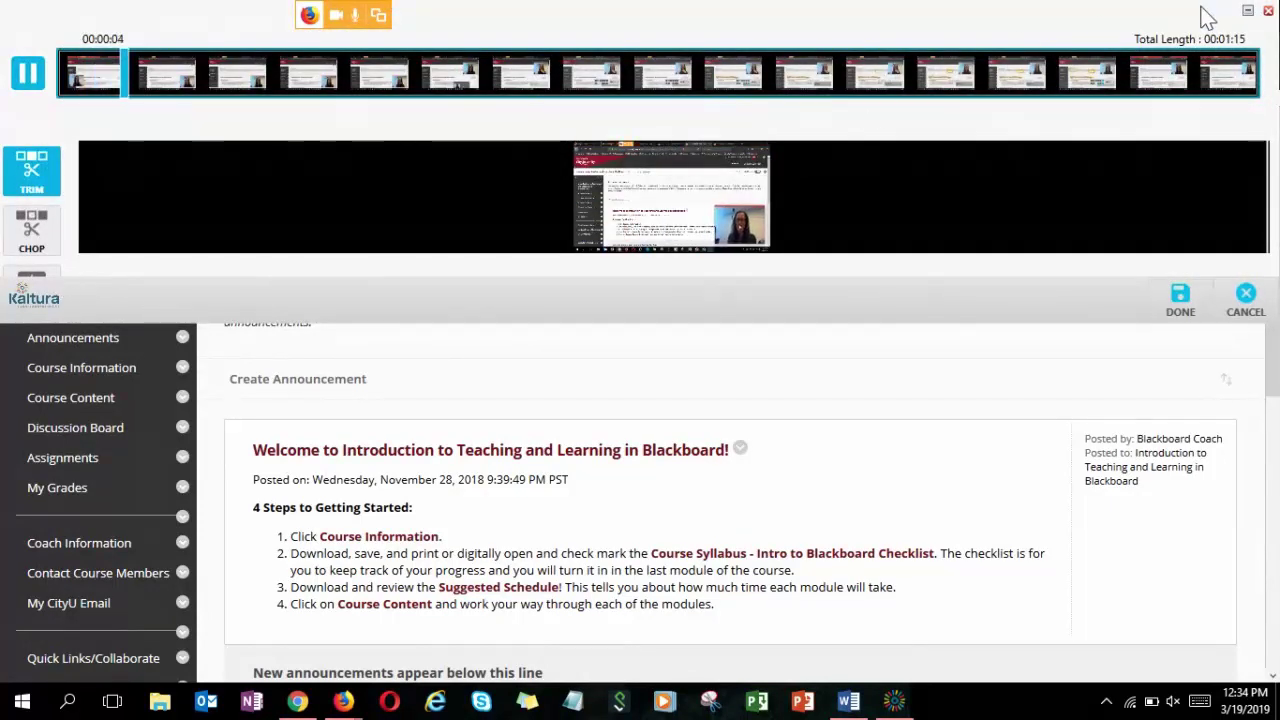
pyautogui.click(1179, 309)
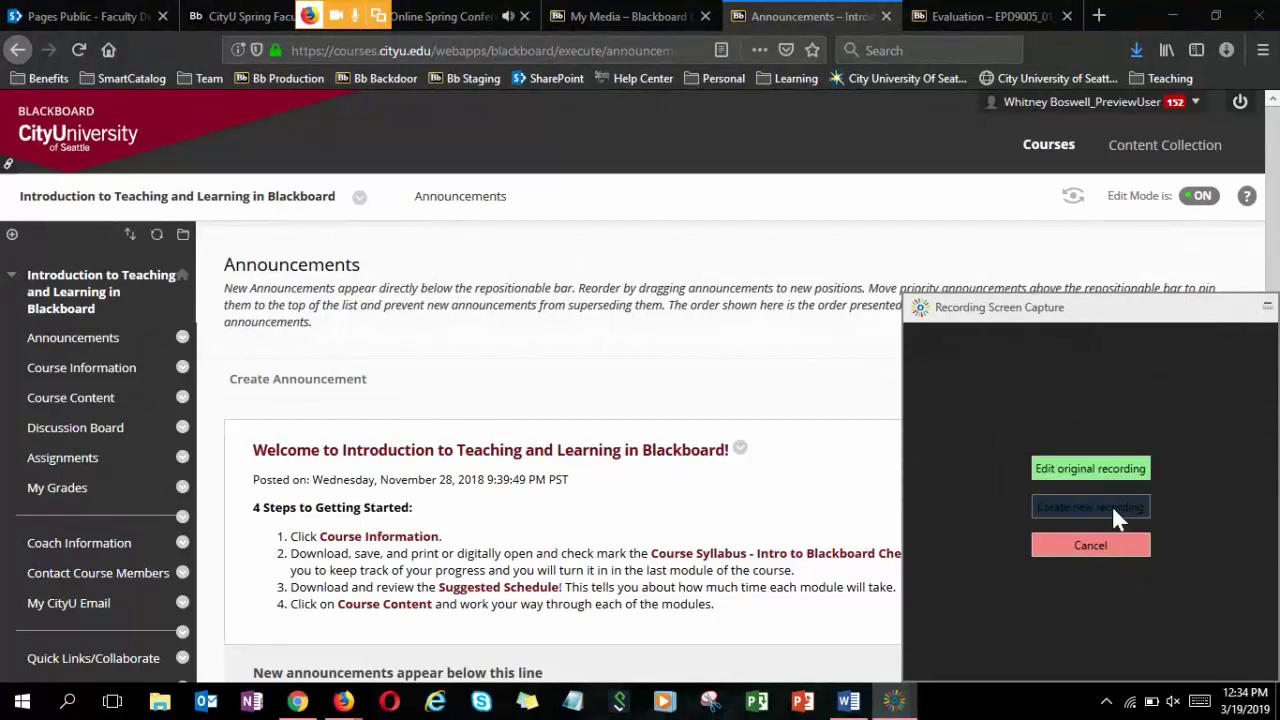
# Keep the original recording and save it to the local Library.
pyautogui.click(1108, 469)
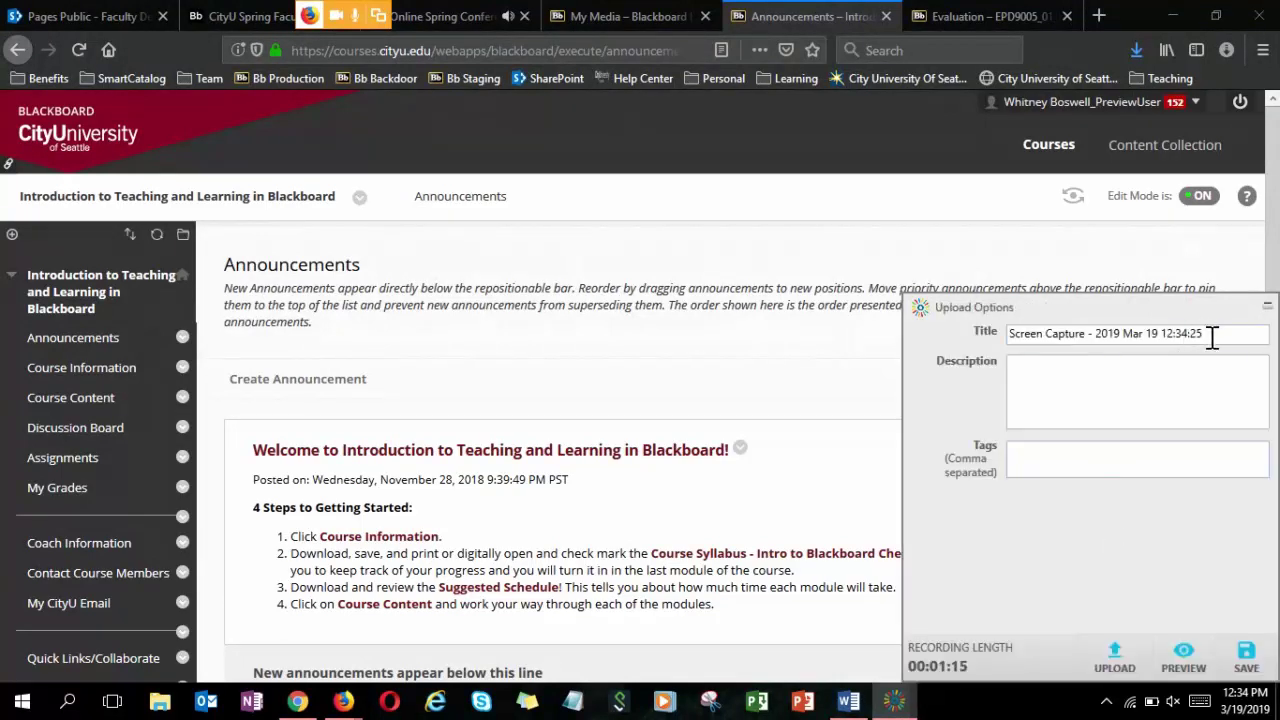
pyautogui.moveTo(1012, 335); pyautogui.dragTo(1229, 329)
pyautogui.click(1148, 423)
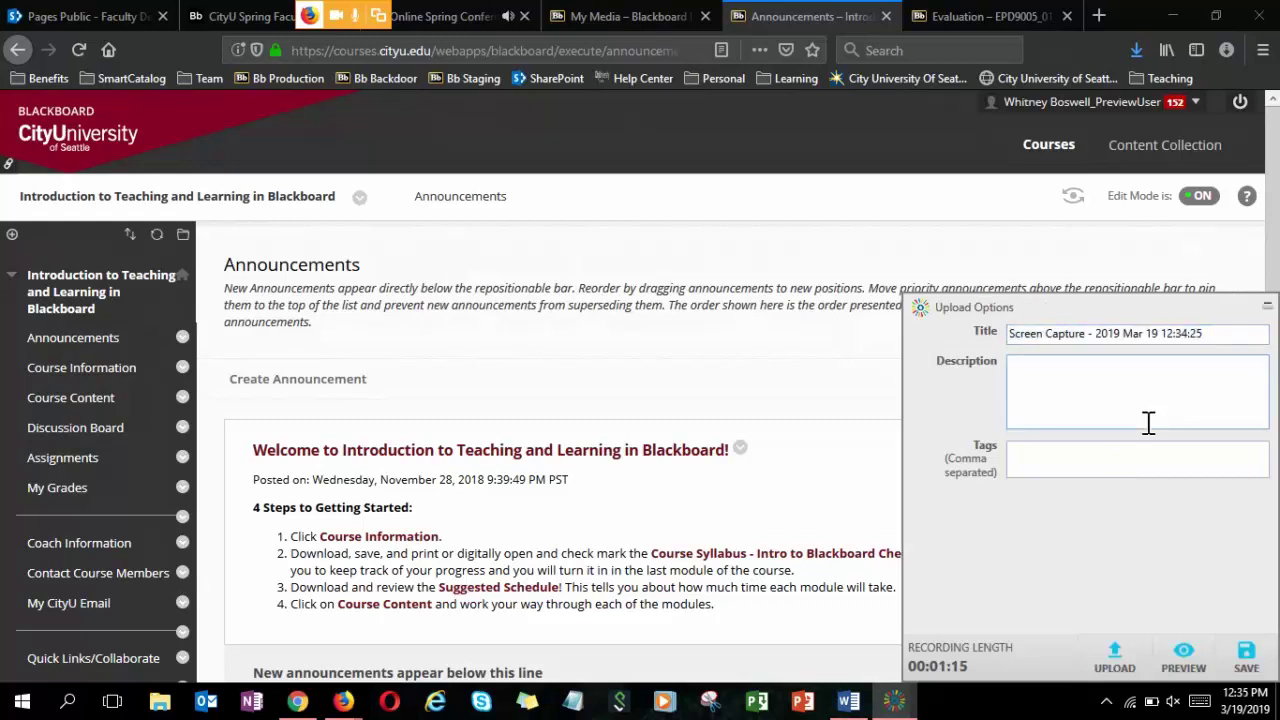
pyautogui.click(1245, 660)
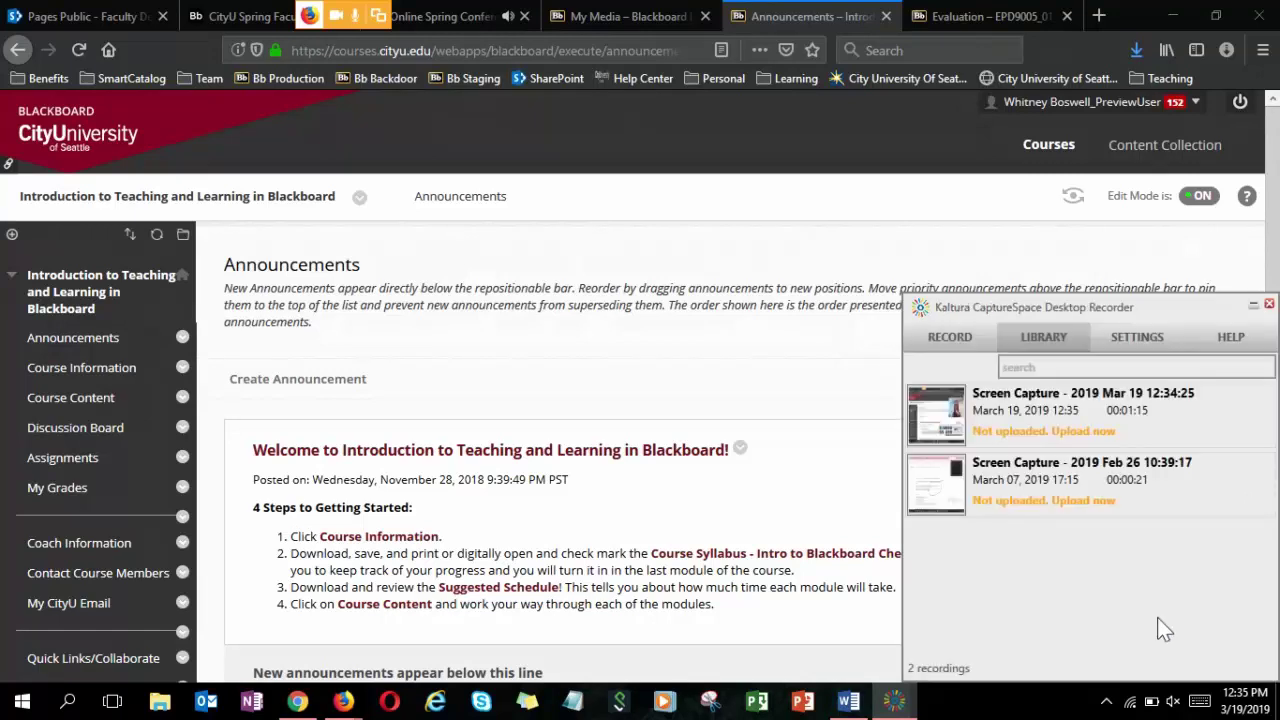
# Upload the 1:15 recording to Kaltura under the title Screen/Desktop.
pyautogui.click(951, 343)
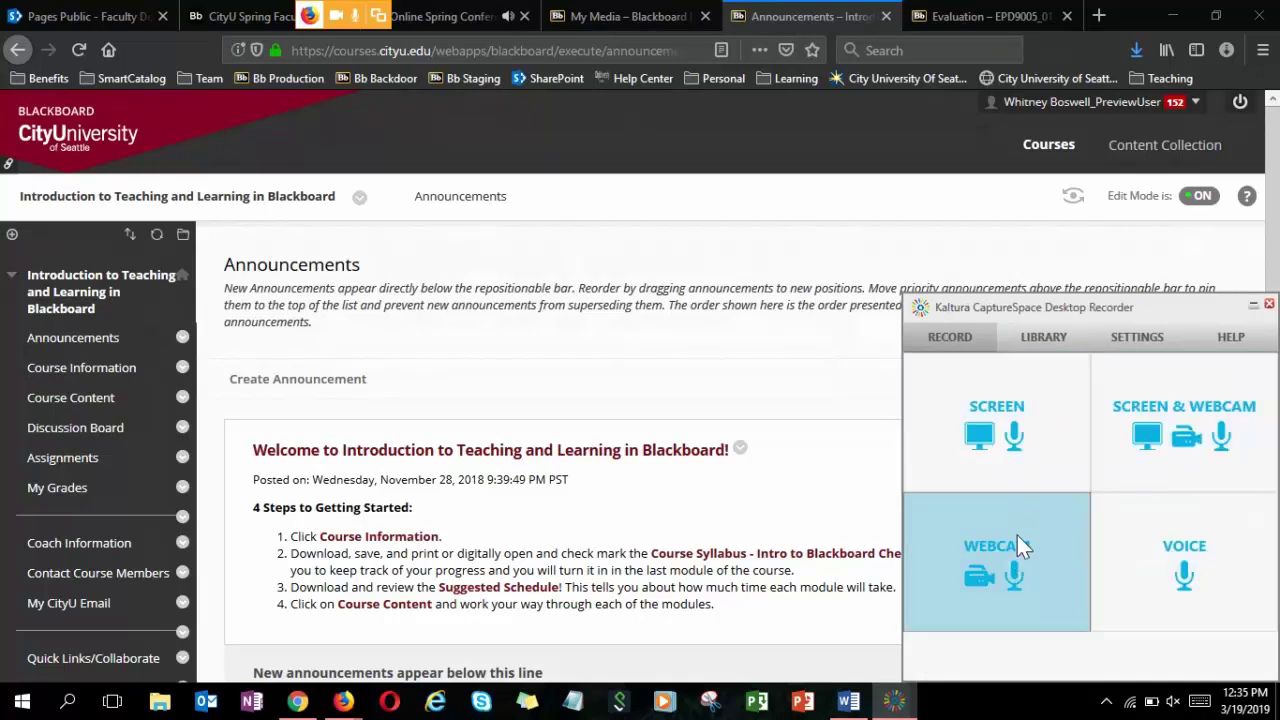
pyautogui.click(1043, 337)
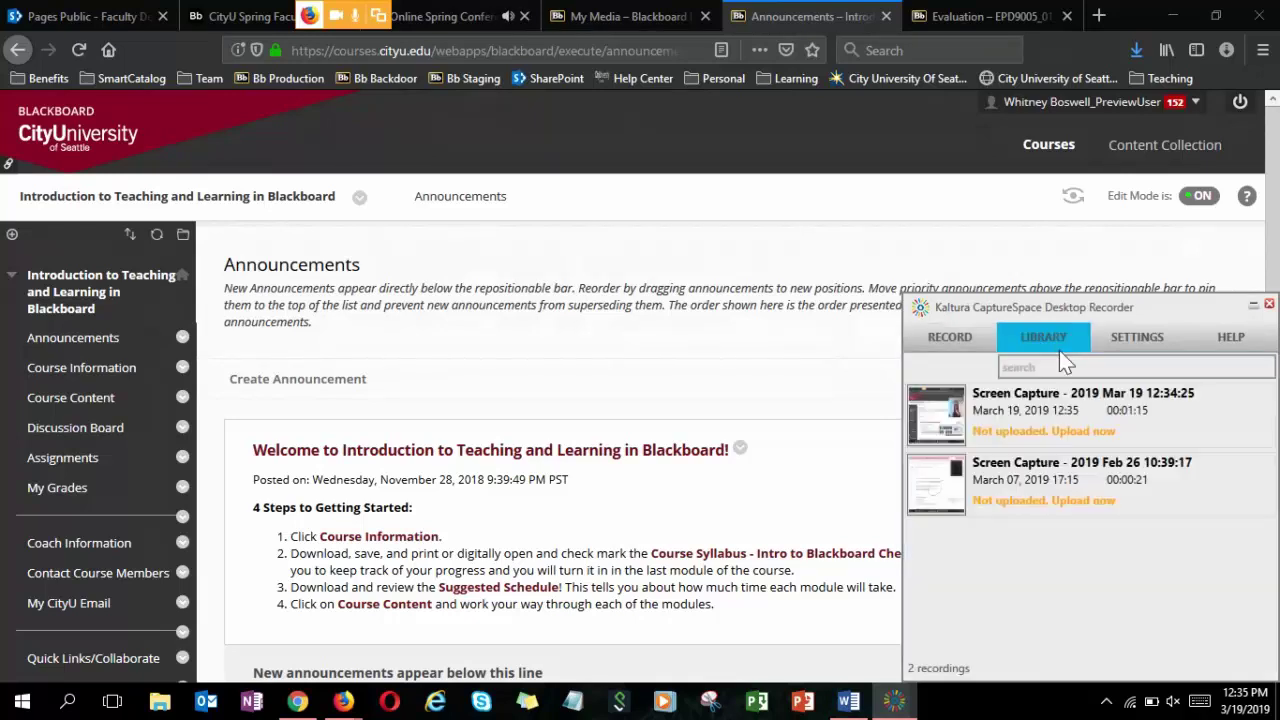
pyautogui.moveTo(1087, 525)
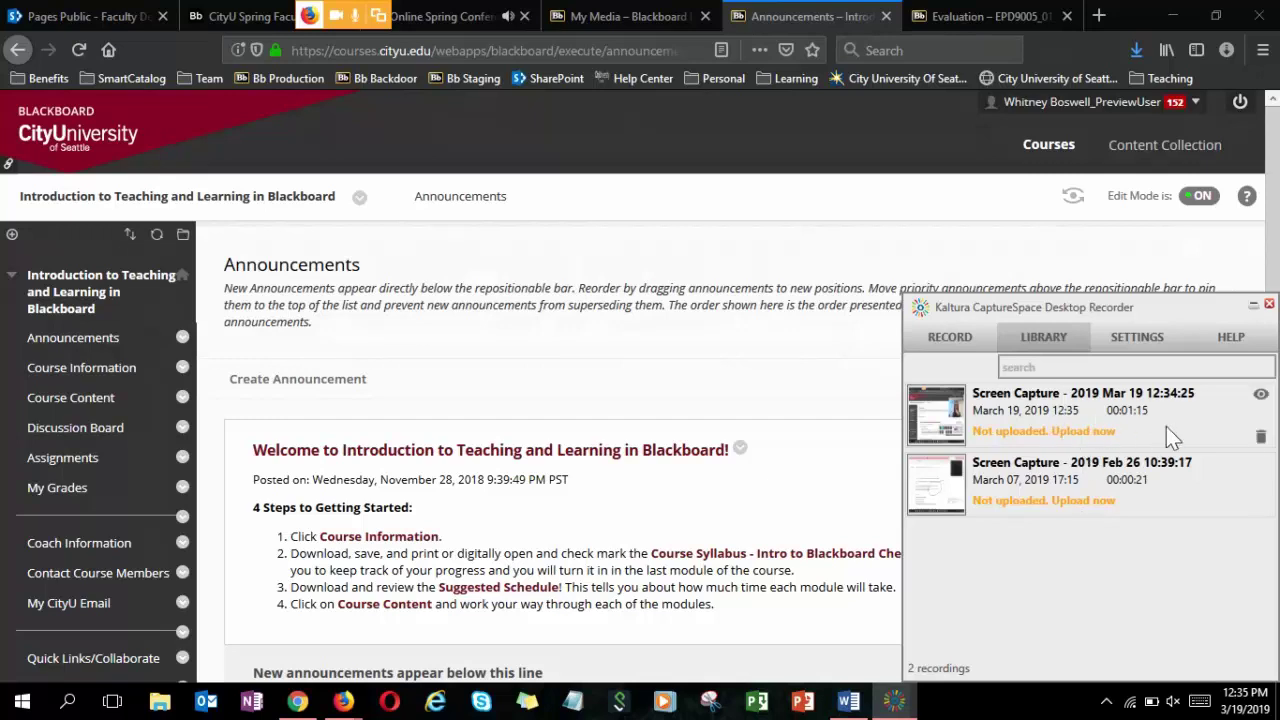
pyautogui.click(1075, 431)
pyautogui.moveTo(1210, 336); pyautogui.dragTo(996, 362)
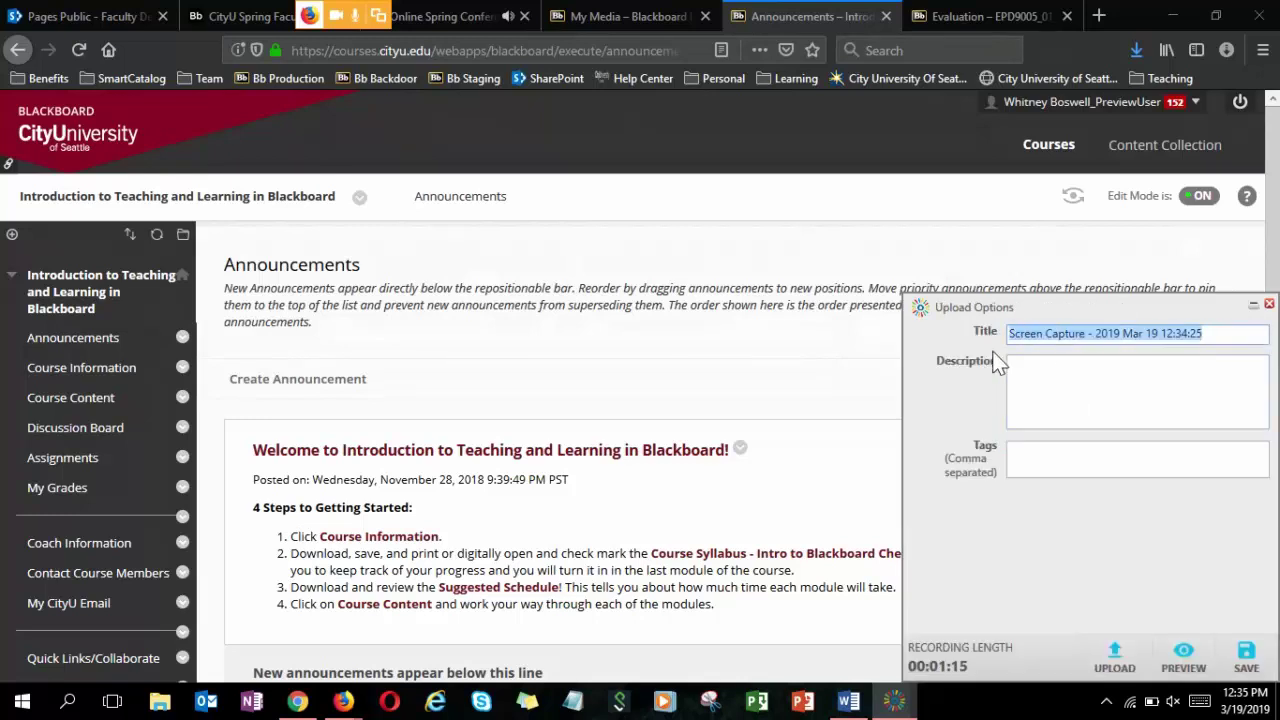
pyautogui.write('Screen/Desktop')
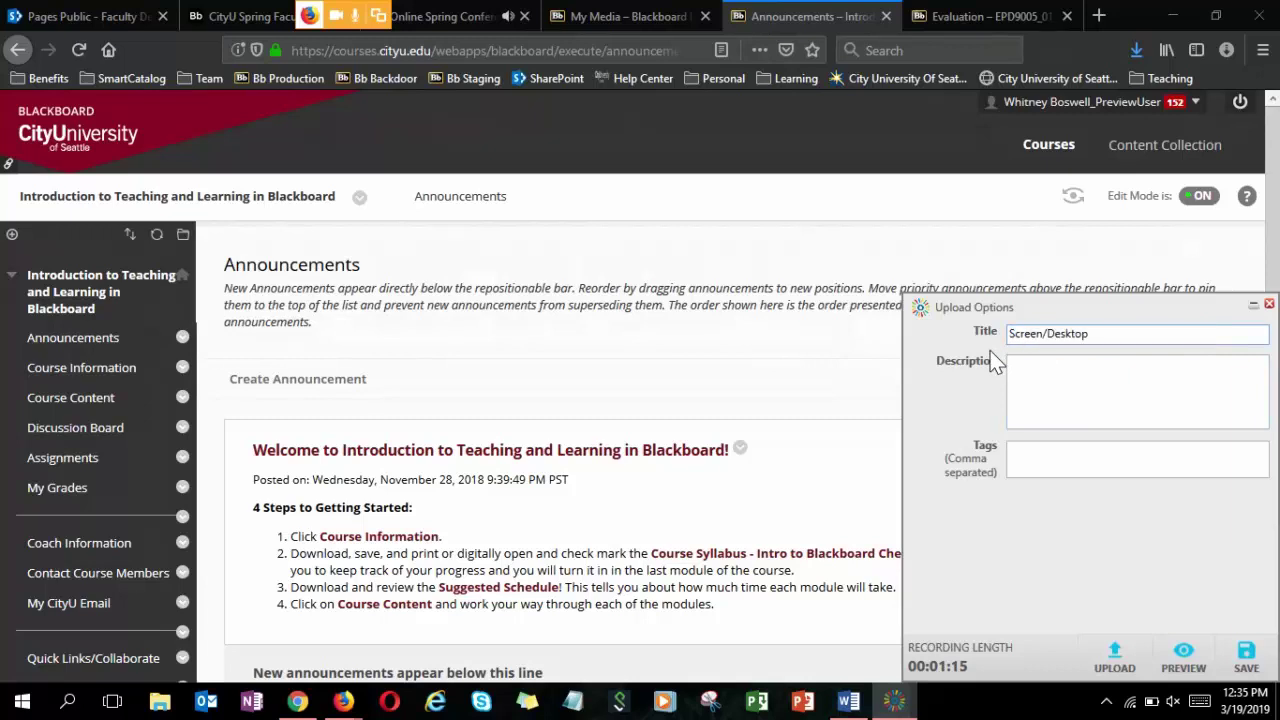
pyautogui.click(1114, 656)
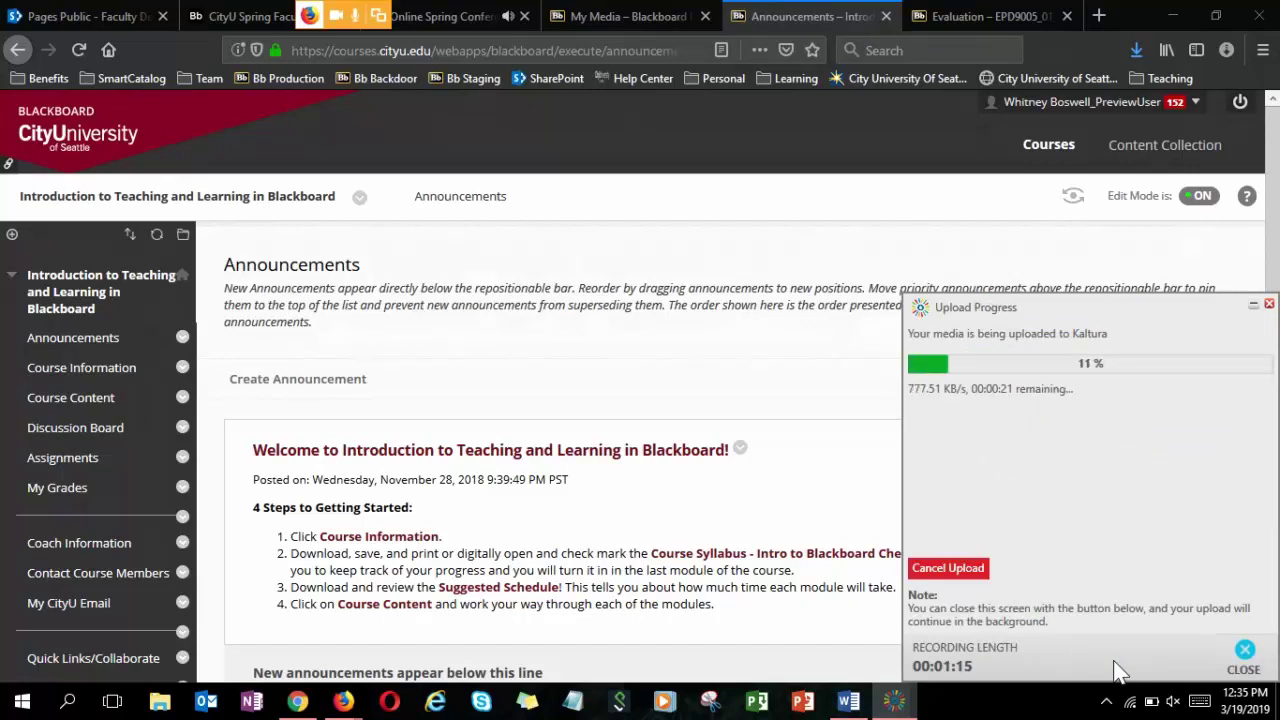
# View the Kaltura My Media list in Firefox while the upload continues.
pyautogui.click(630, 17)
pyautogui.click(1048, 144)
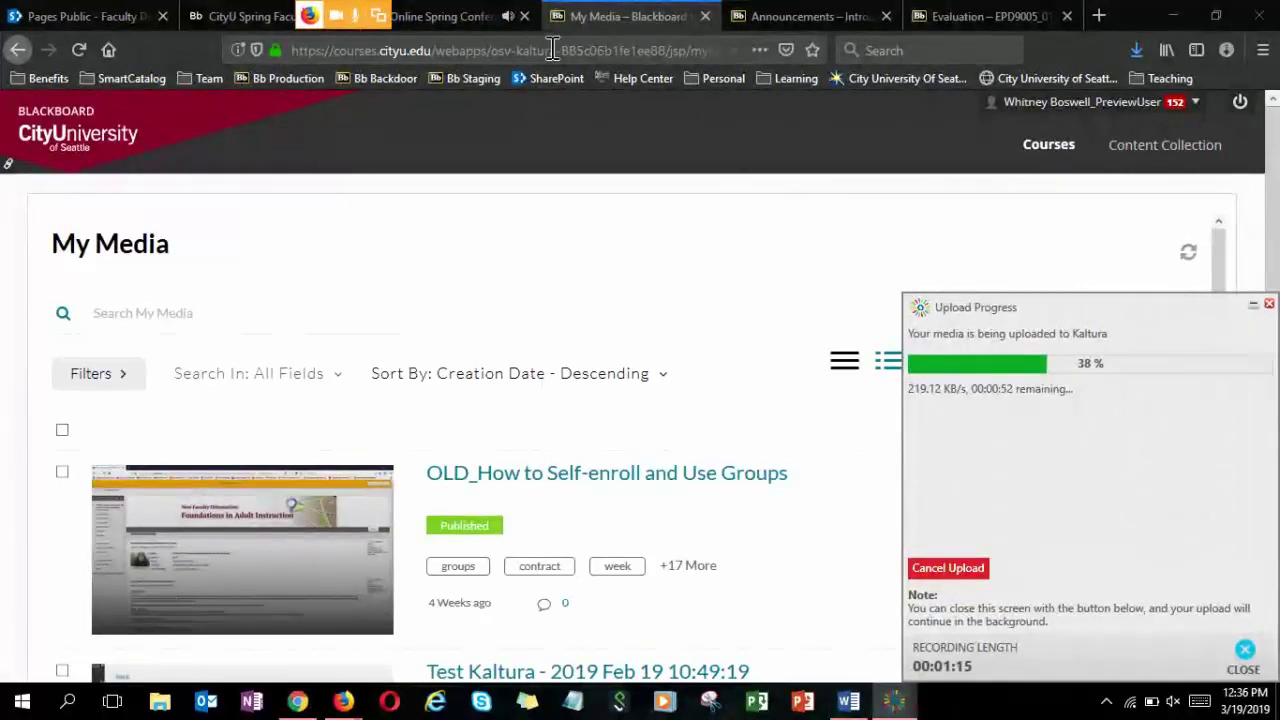
pyautogui.click(460, 19)
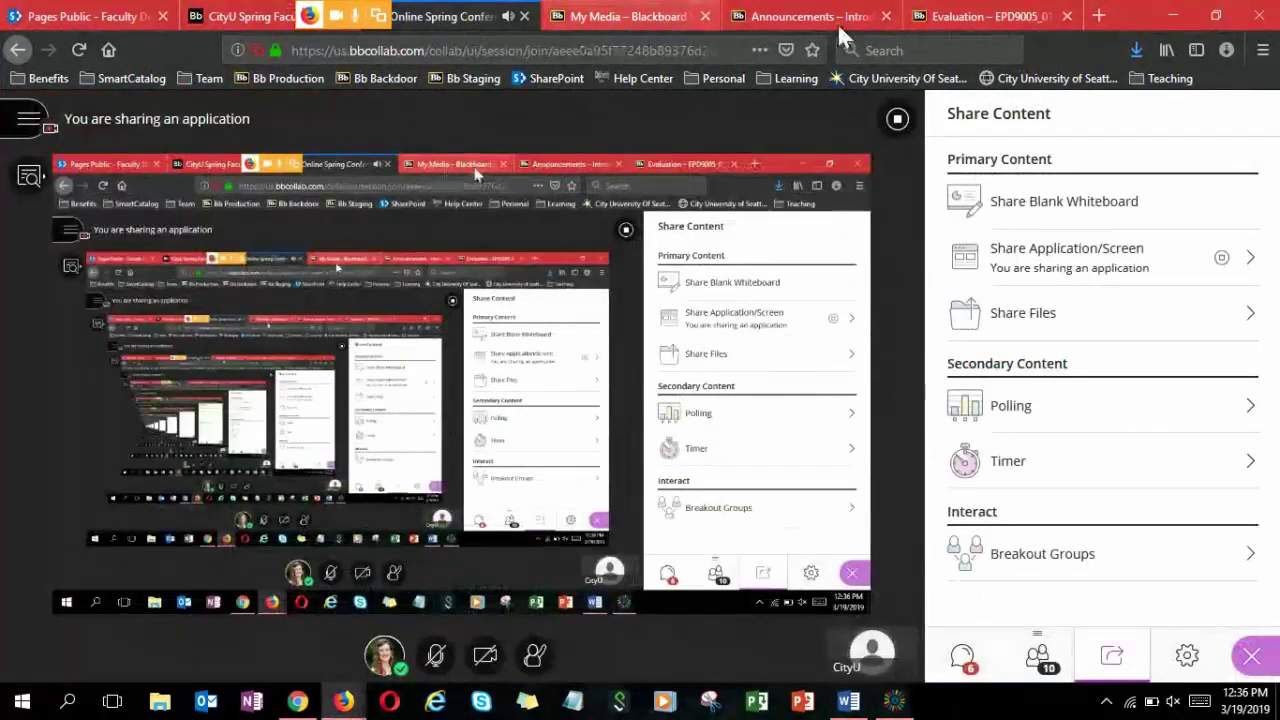
pyautogui.click(1100, 15)
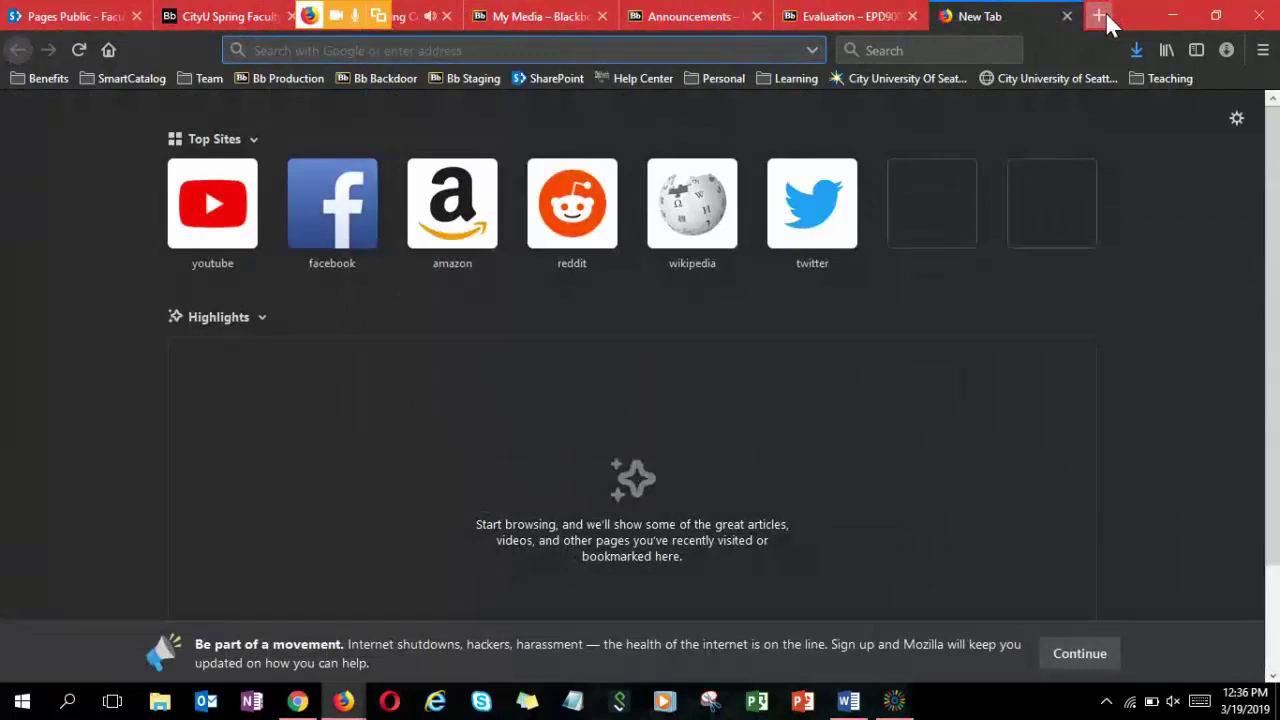
pyautogui.write('www')
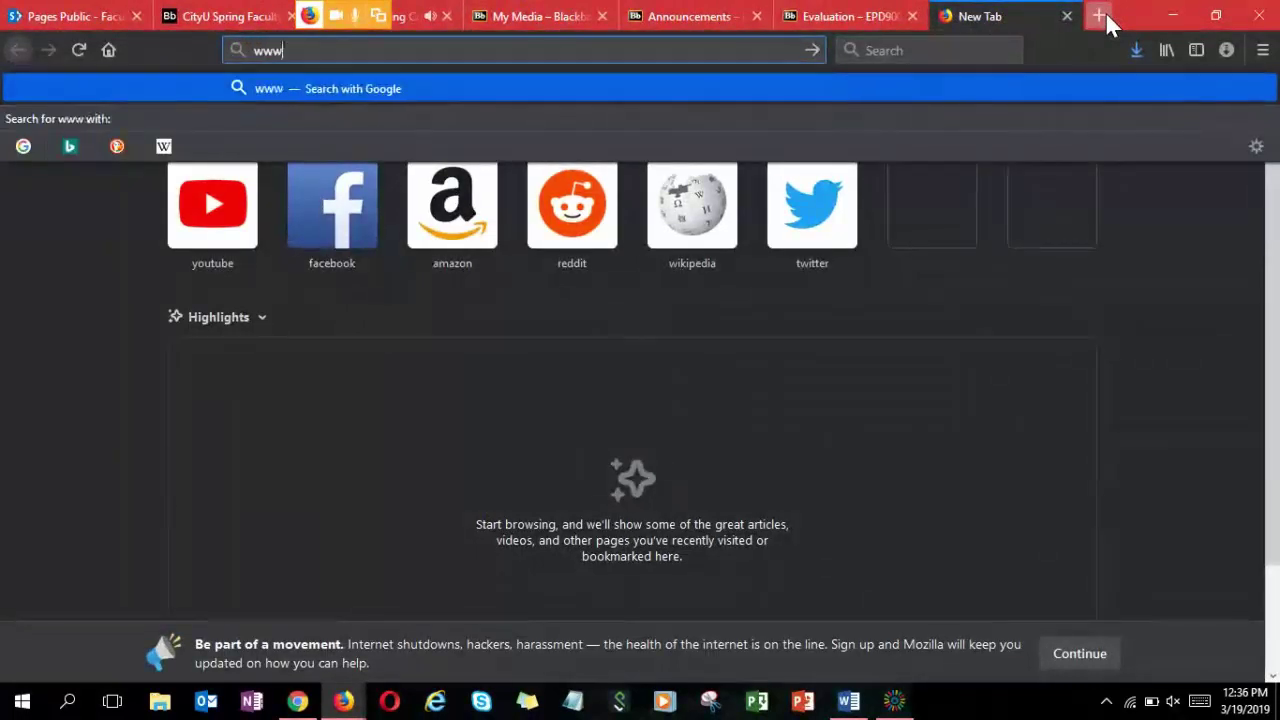
pyautogui.write('.tinyurl.jc')
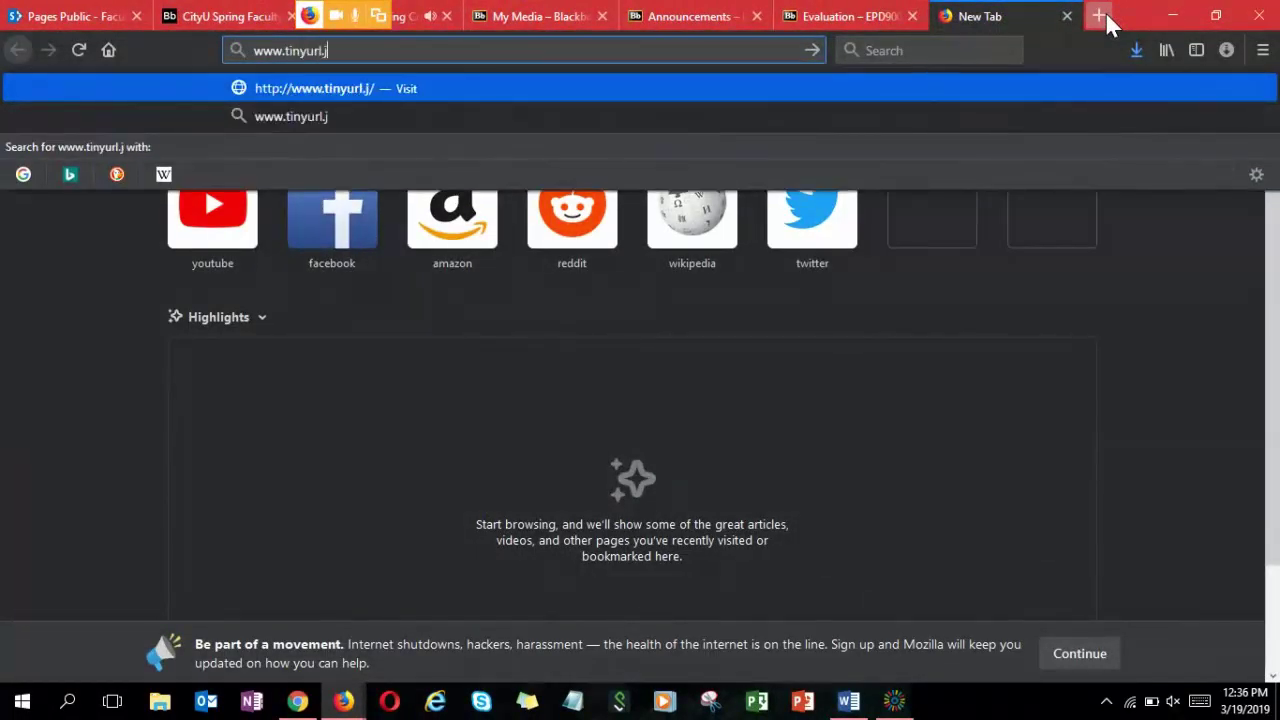
pyautogui.press('BackSpace')
pyautogui.press('BackSpace')
pyautogui.write('com/cityue')
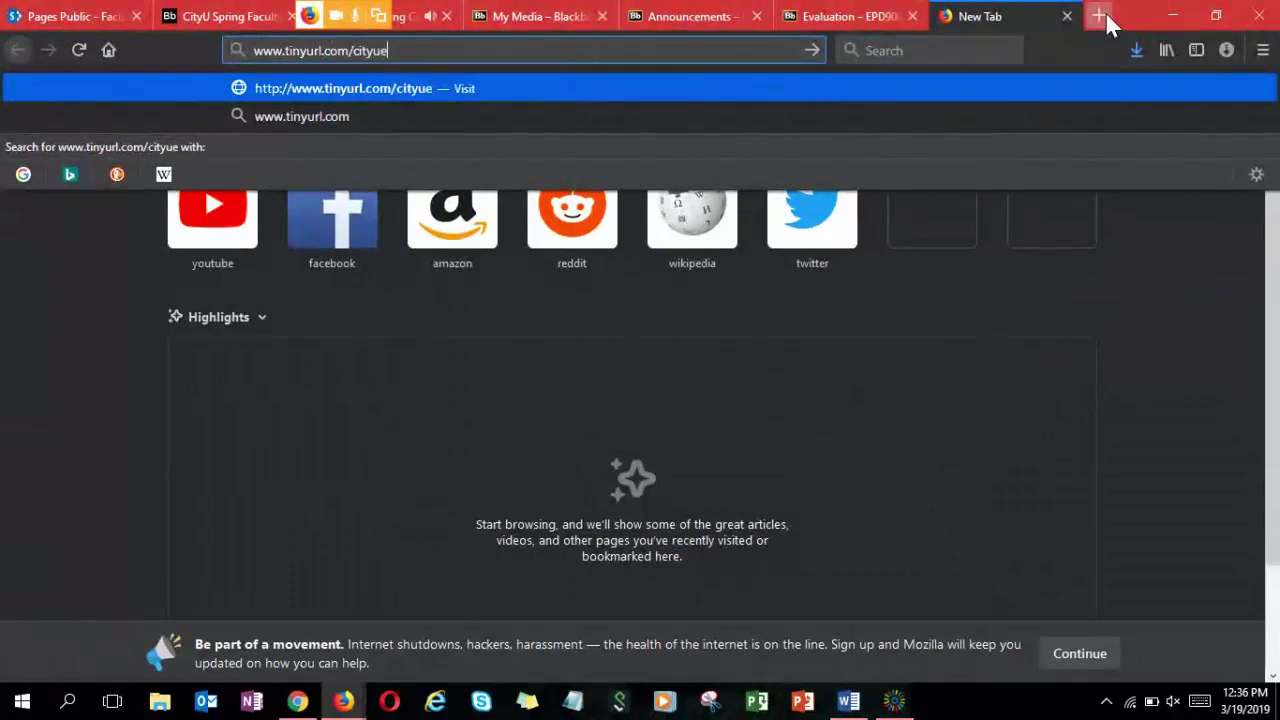
pyautogui.write('learning')
pyautogui.press('Return')
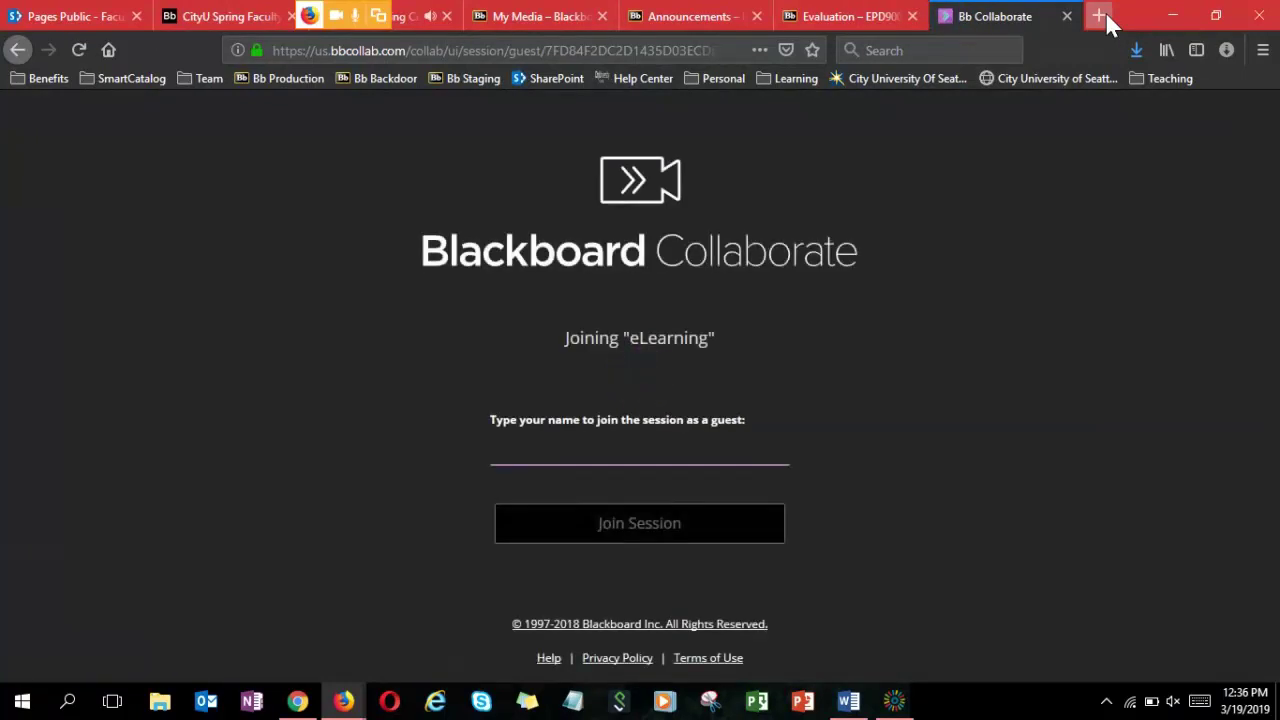
# Join the eLearning session under a guest name, allowing and confirming microphone and camera.
pyautogui.write('Whit')
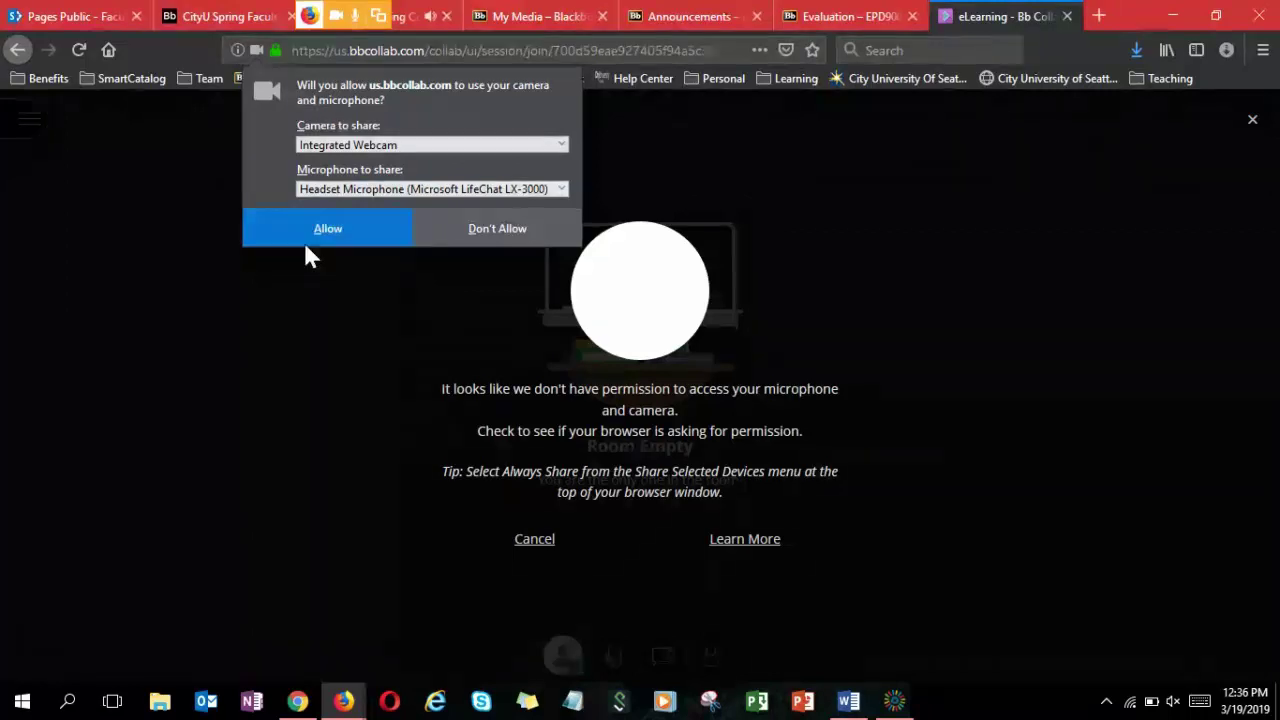
pyautogui.click(340, 234)
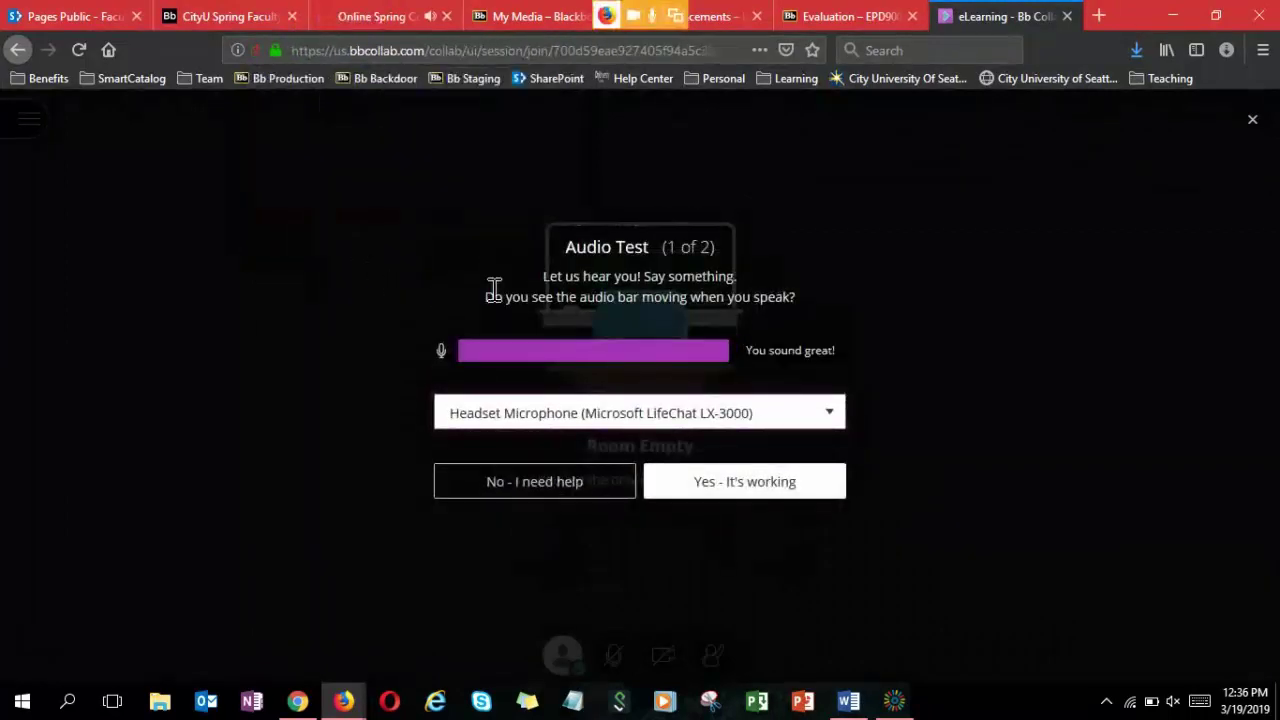
pyautogui.click(726, 483)
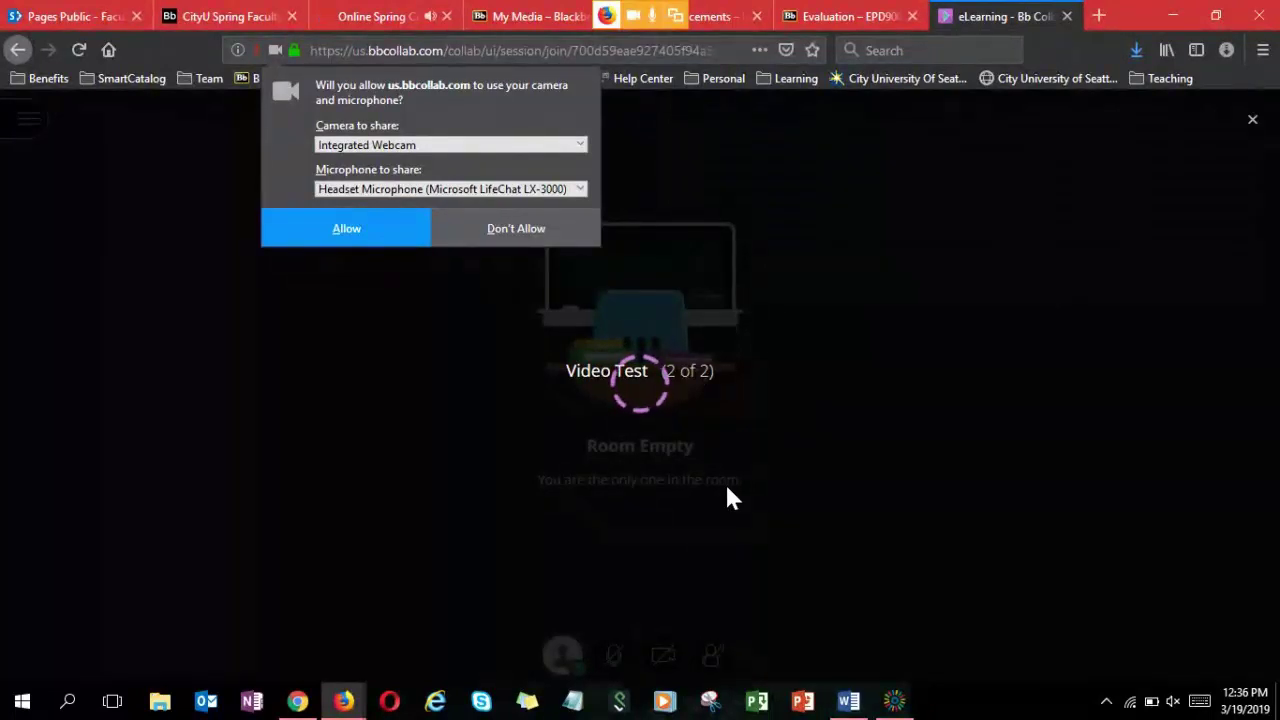
pyautogui.click(395, 227)
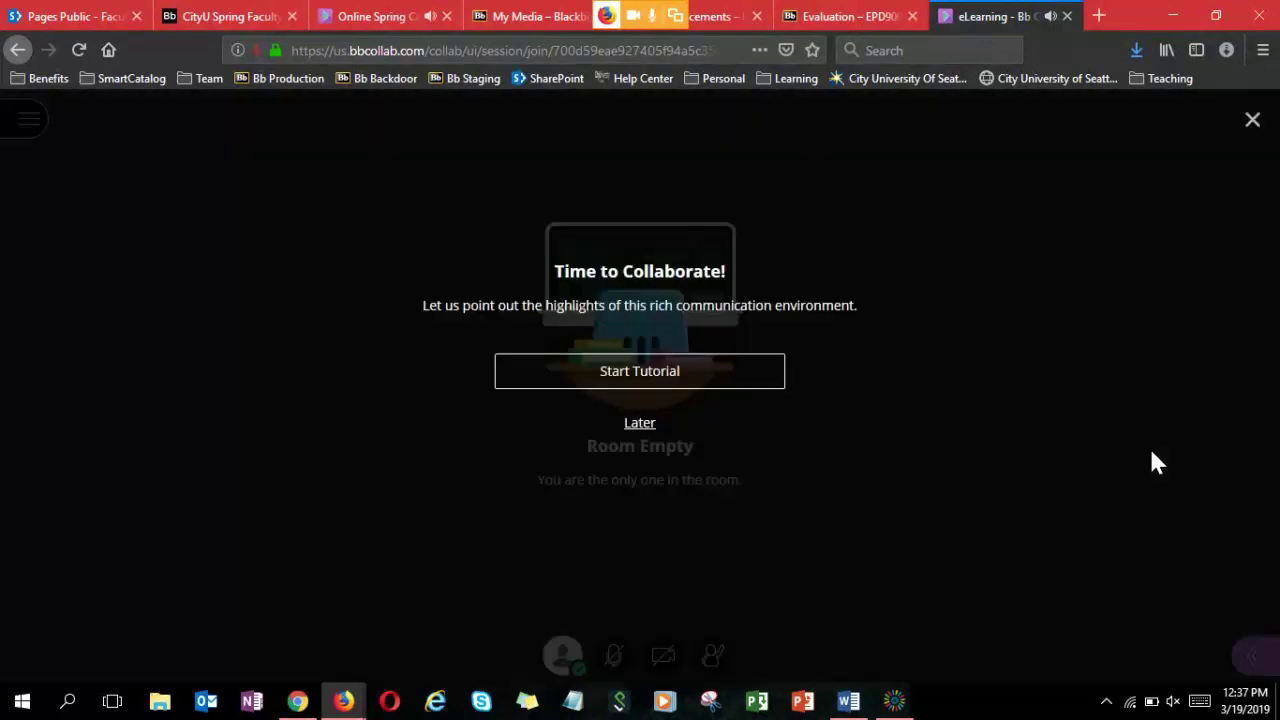
# Dismiss the tutorial and check the attendee list, which shows one moderator.
pyautogui.click(1252, 121)
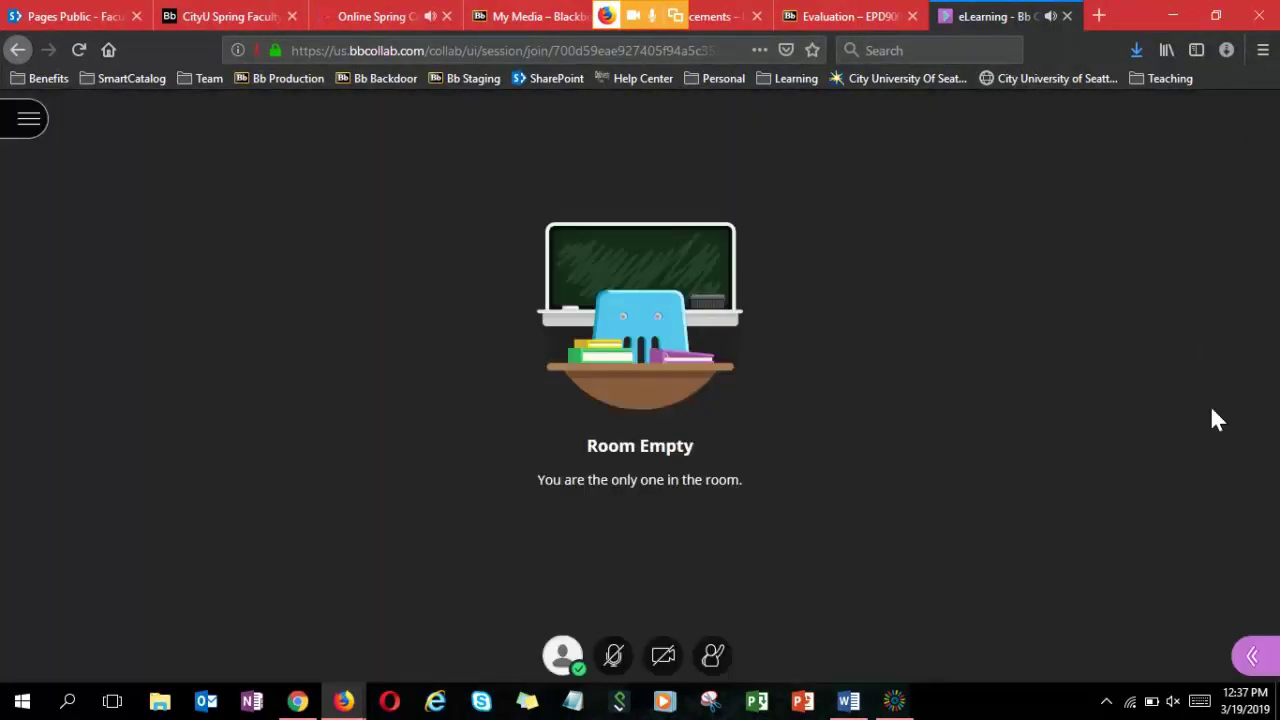
pyautogui.click(1252, 660)
pyautogui.click(1040, 662)
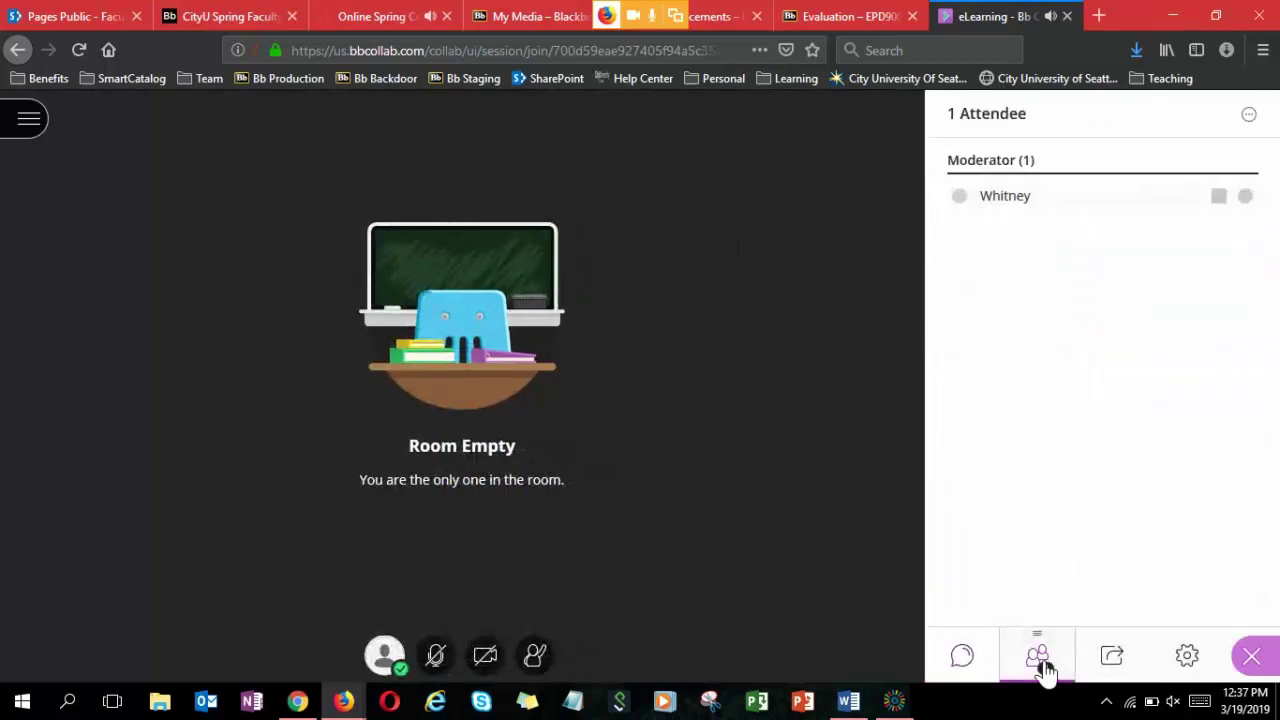
pyautogui.click(1245, 200)
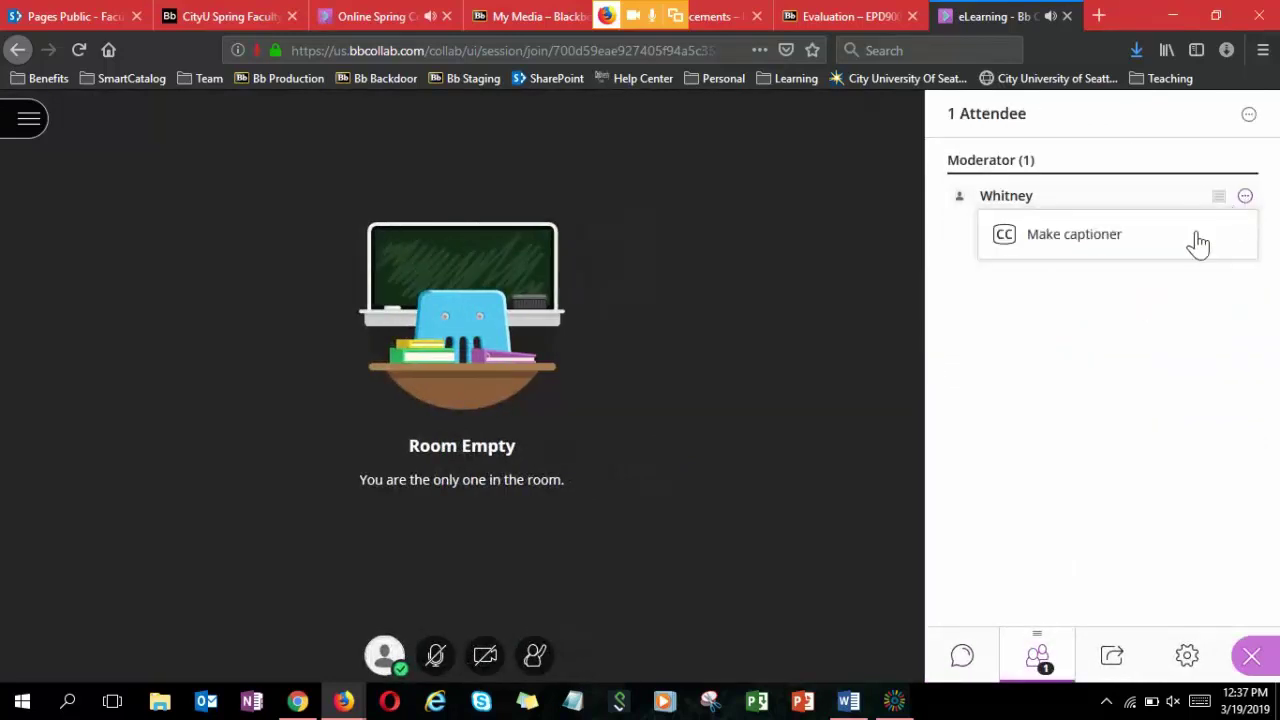
pyautogui.click(1151, 290)
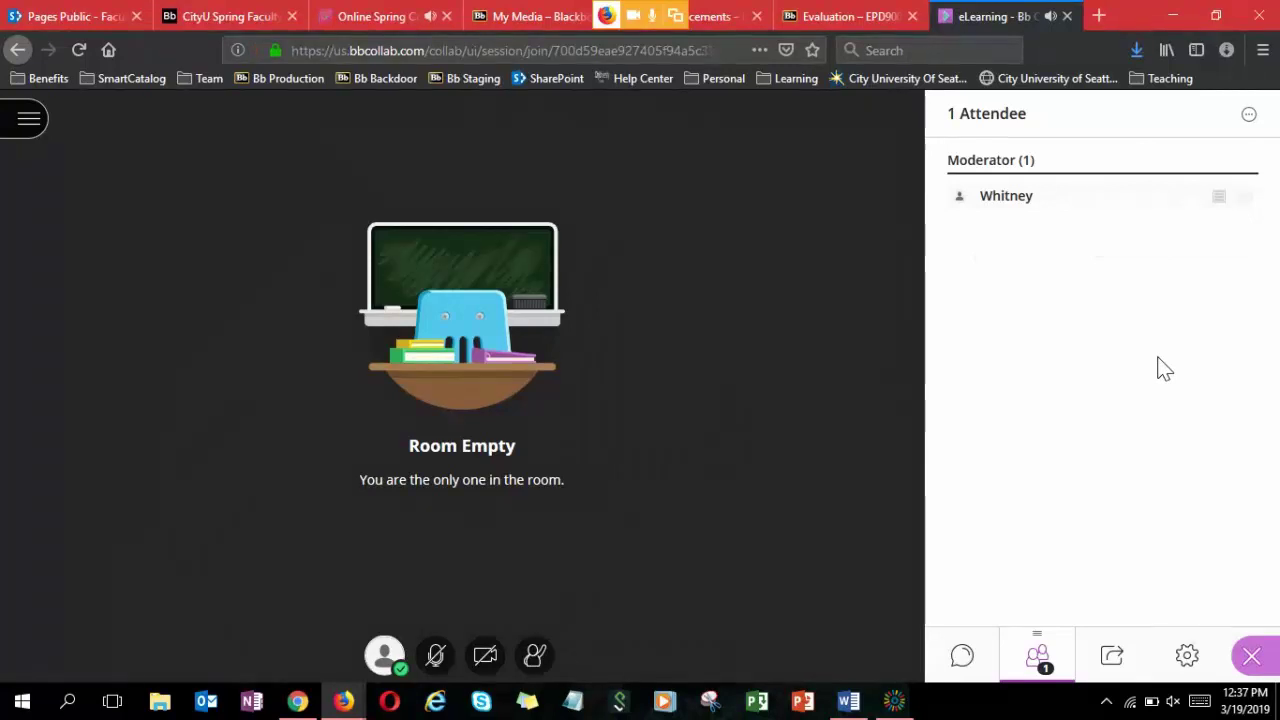
# In the Online Spring Conference session, send a participant a private greeting, then return to channels.
pyautogui.click(397, 18)
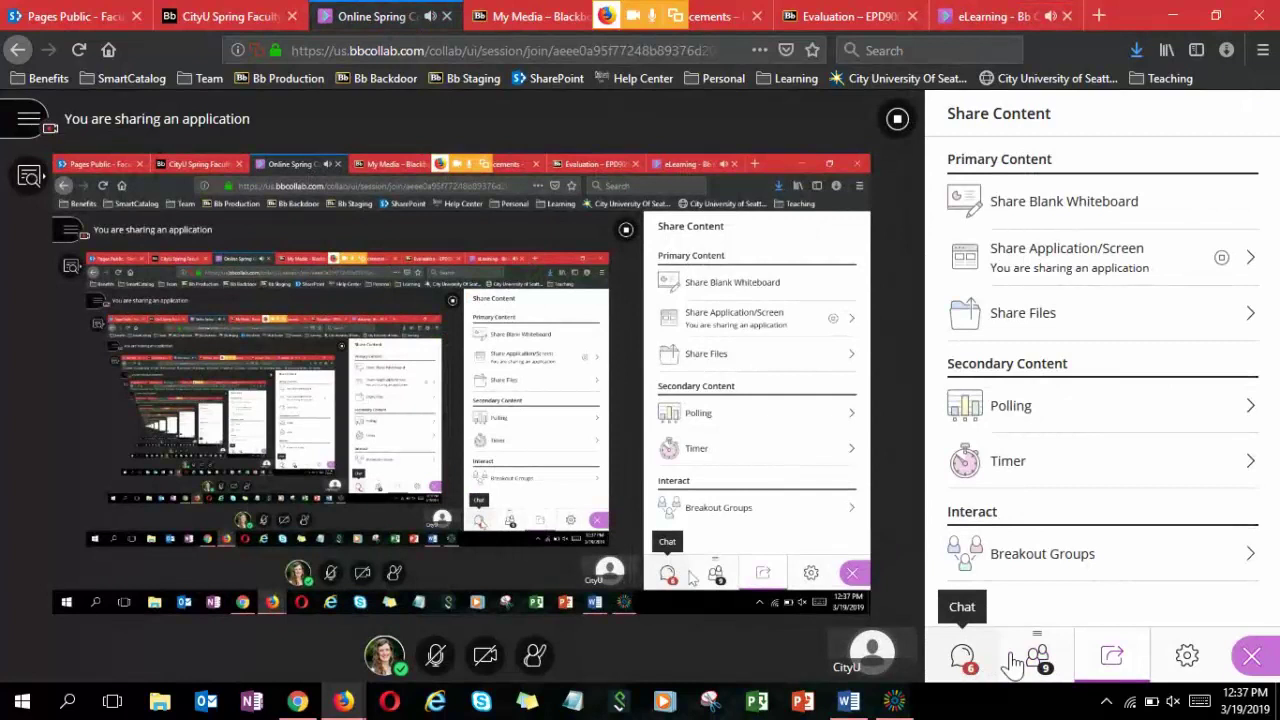
pyautogui.click(965, 662)
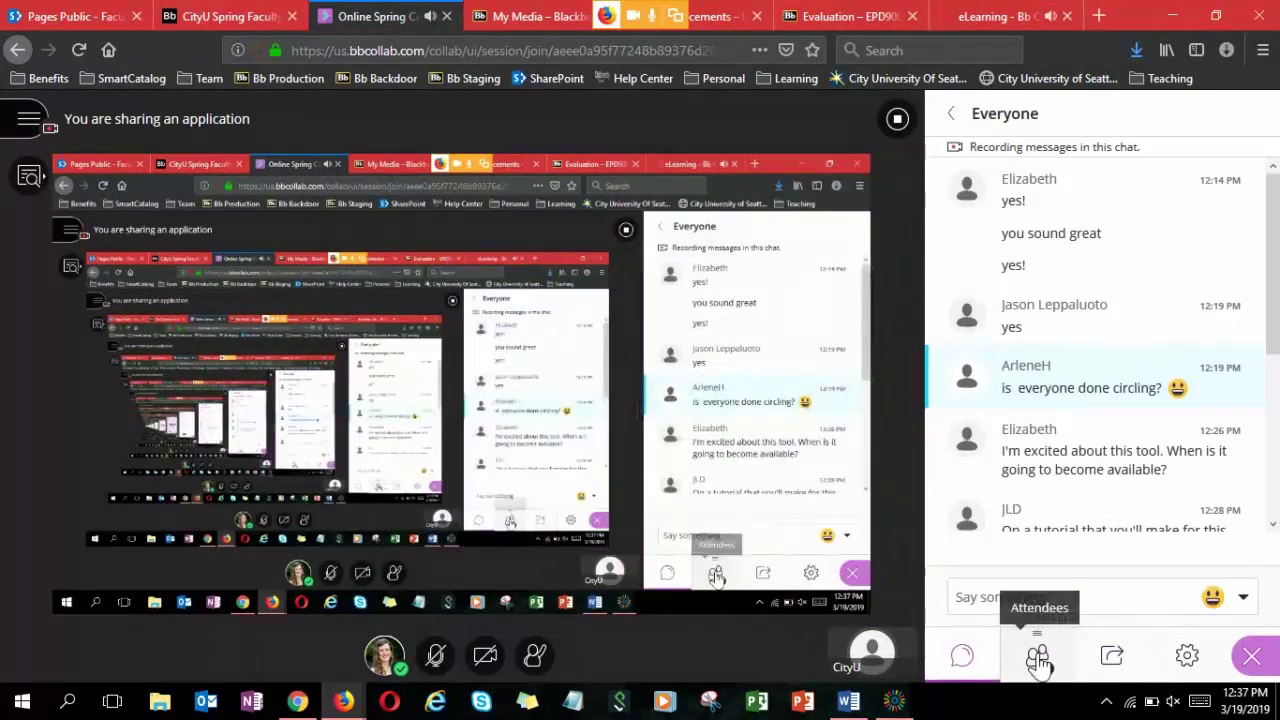
pyautogui.click(1038, 660)
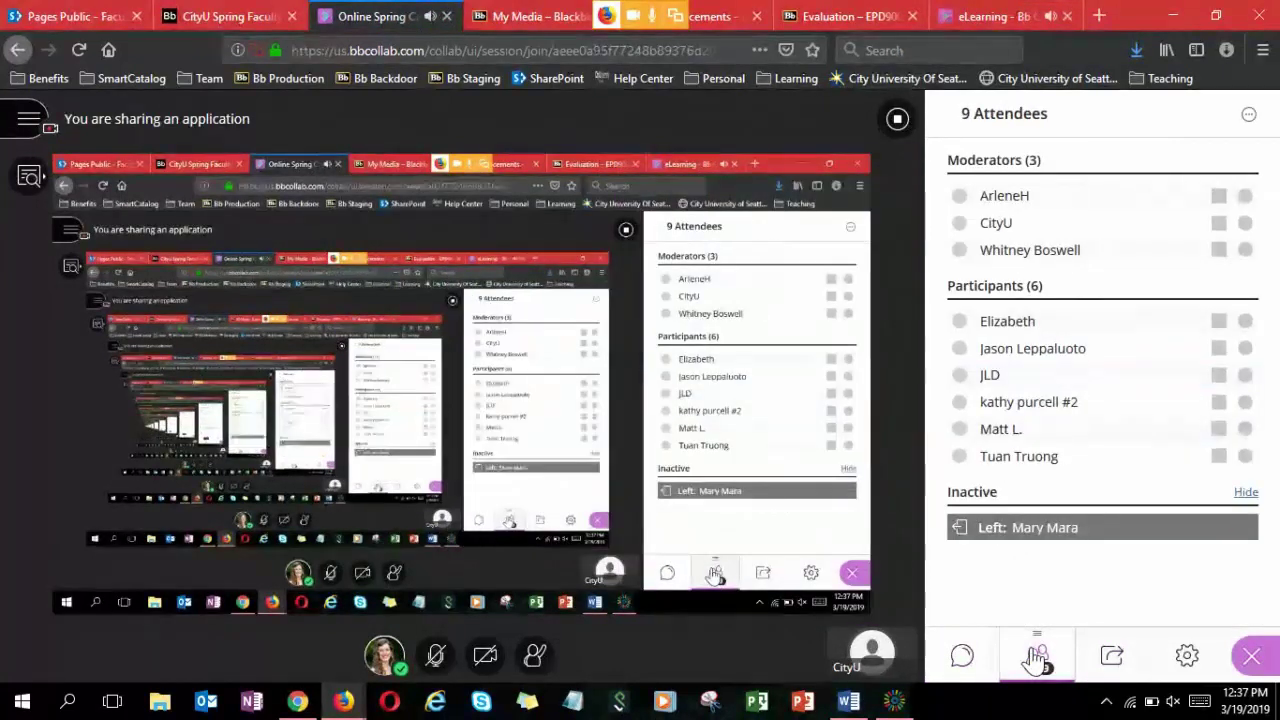
pyautogui.click(1245, 350)
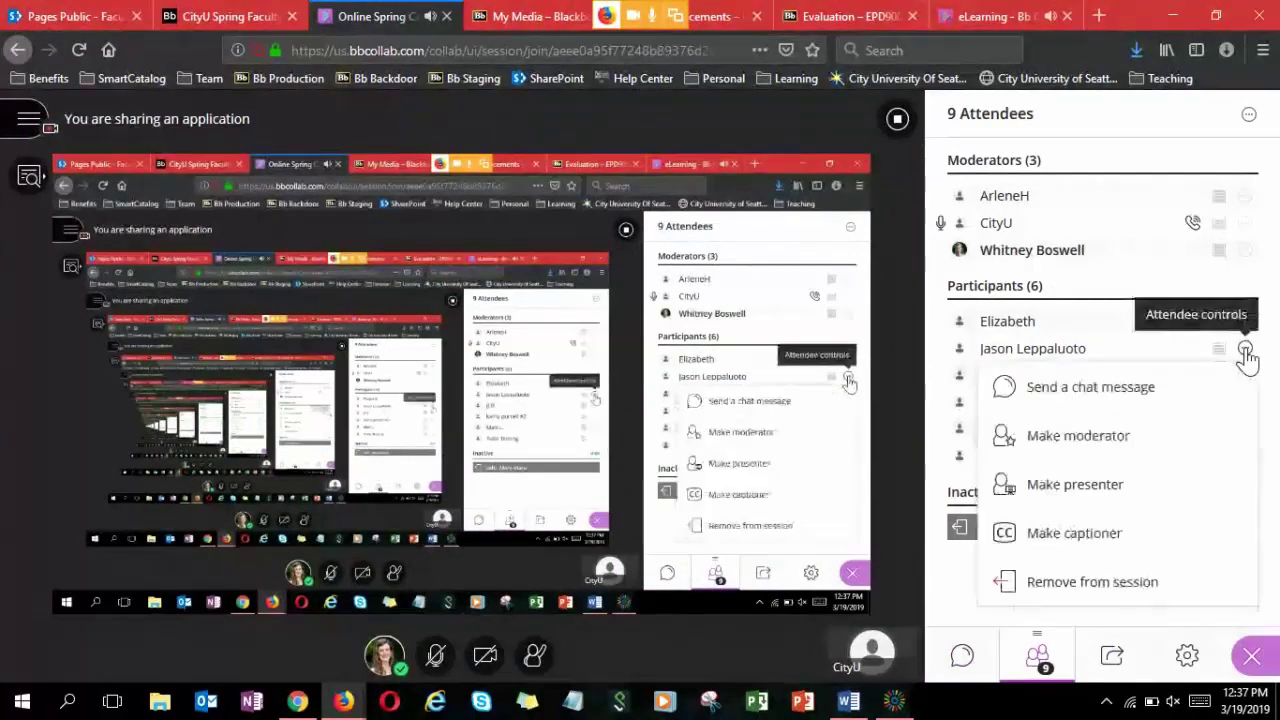
pyautogui.click(1189, 390)
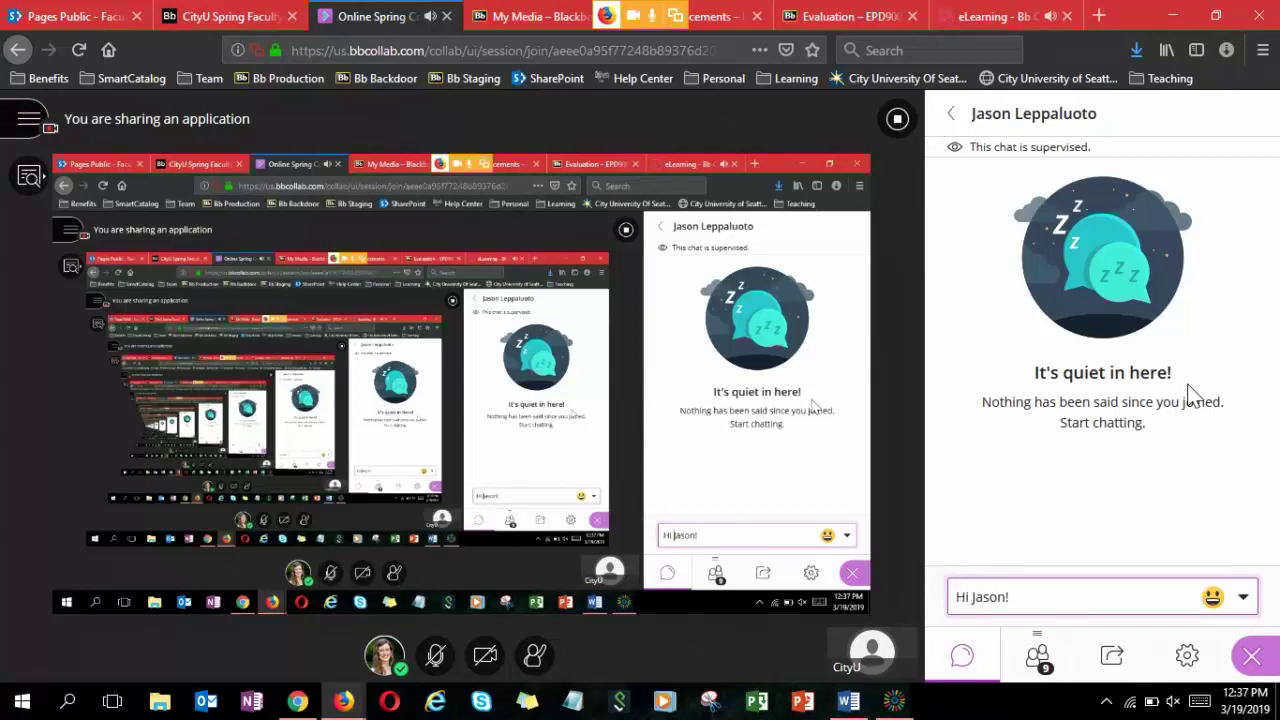
pyautogui.write('Hi Jason!')
pyautogui.press('Return')
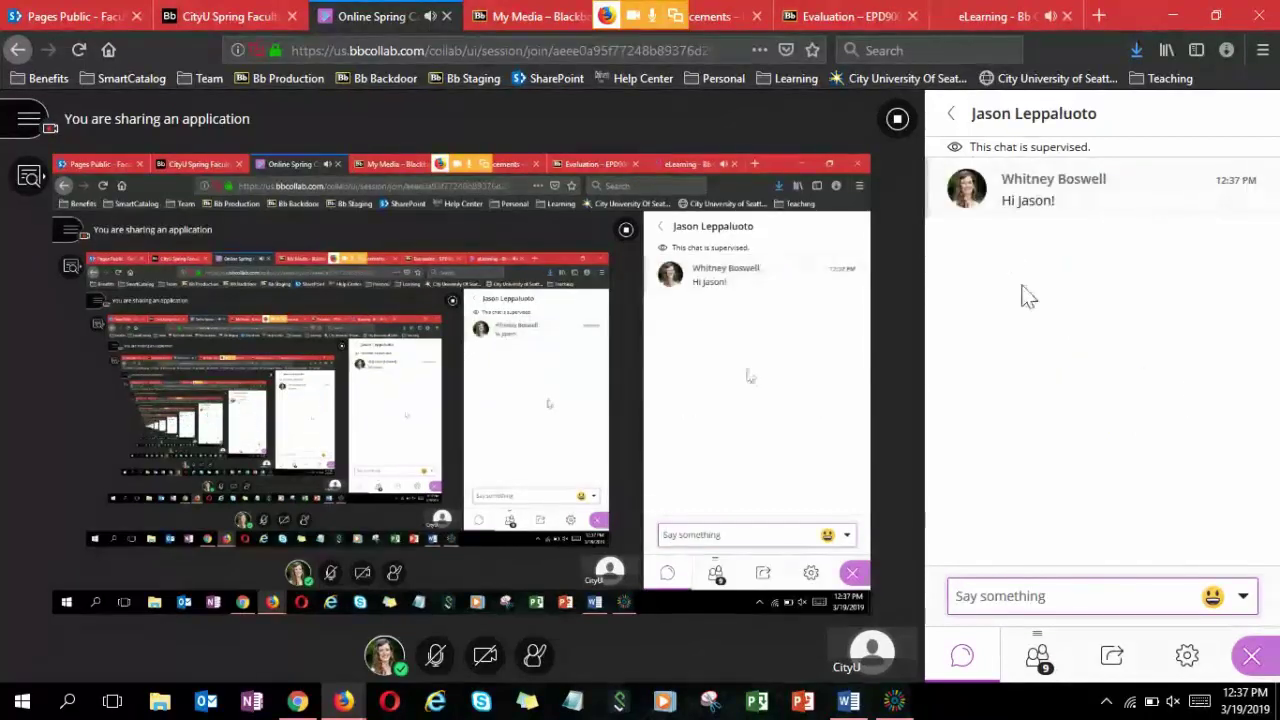
pyautogui.click(951, 113)
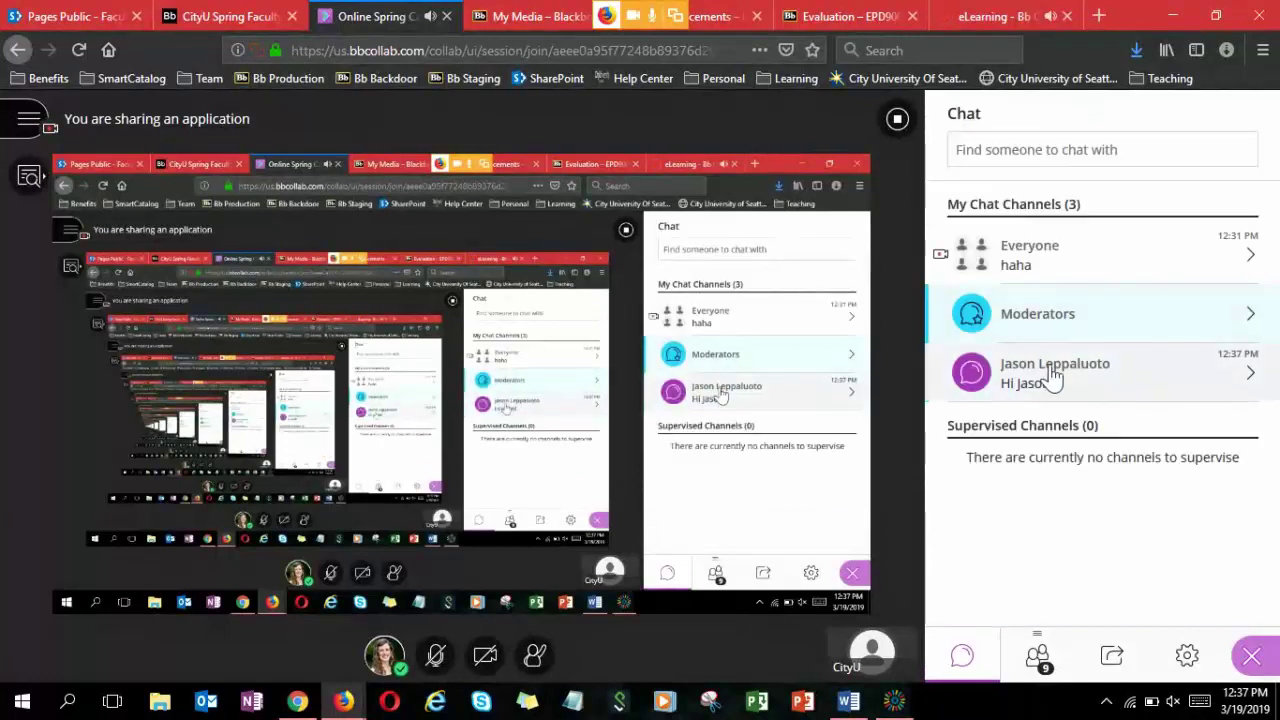
# Open the Everyone chat channel.
pyautogui.tripleClick(1007, 457)
pyautogui.click(1246, 466)
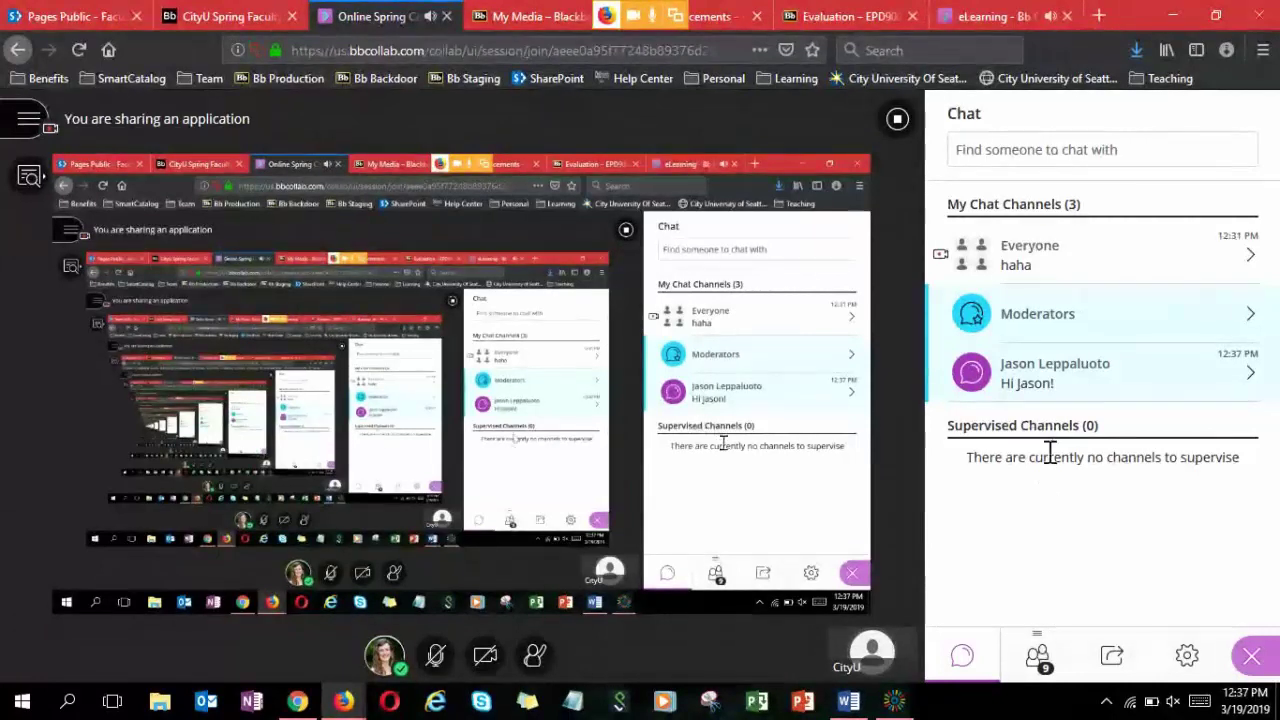
pyautogui.click(1045, 277)
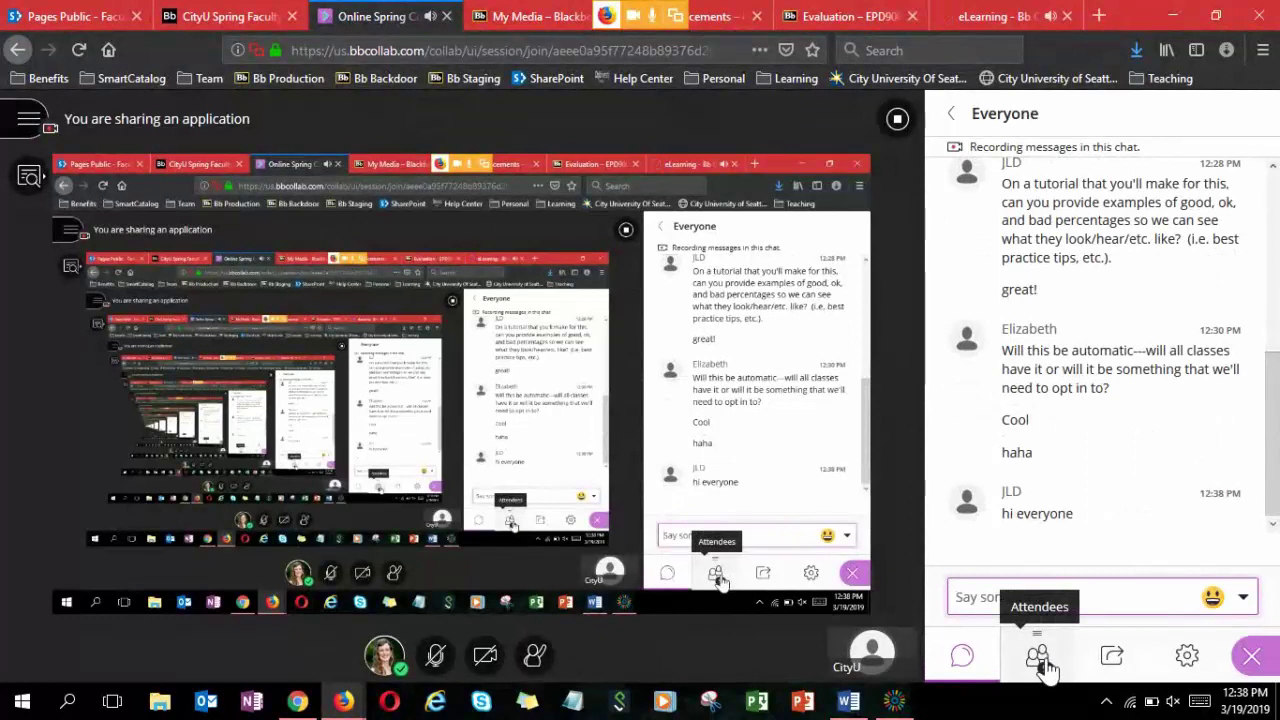
# Check another participant's attendee options, then return to Everyone chat's newest messages.
pyautogui.click(1036, 652)
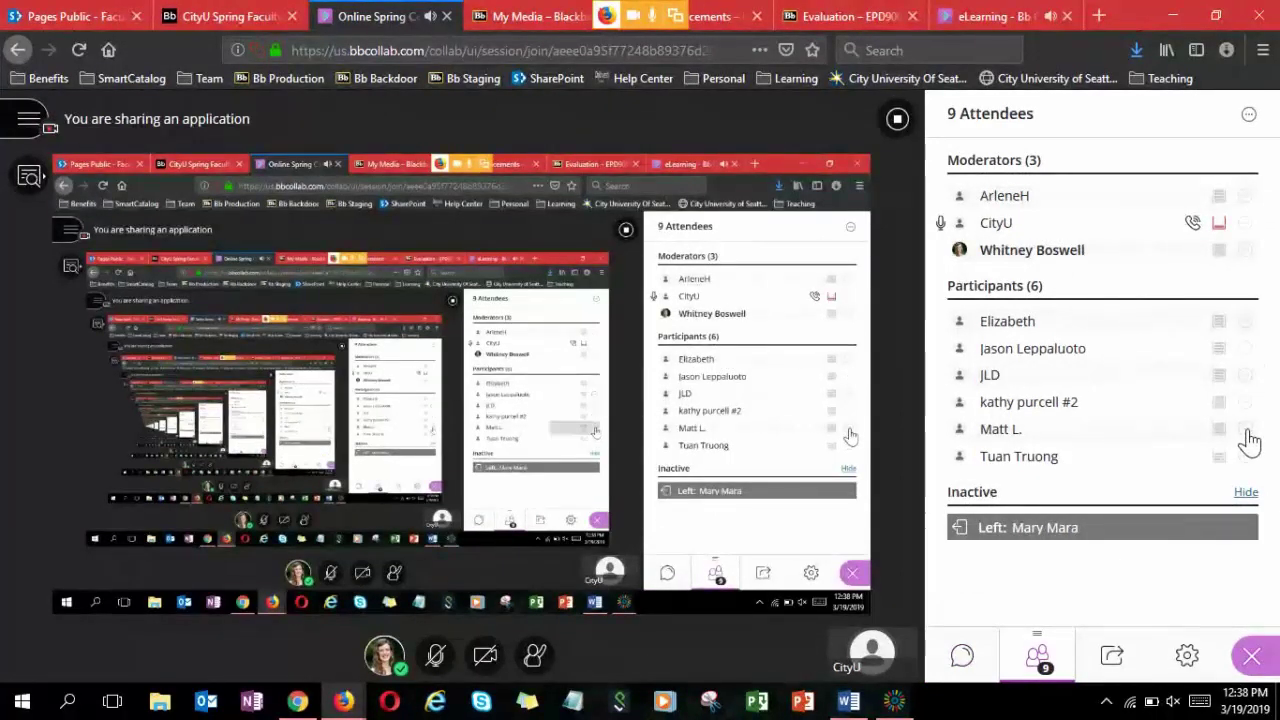
pyautogui.click(1245, 430)
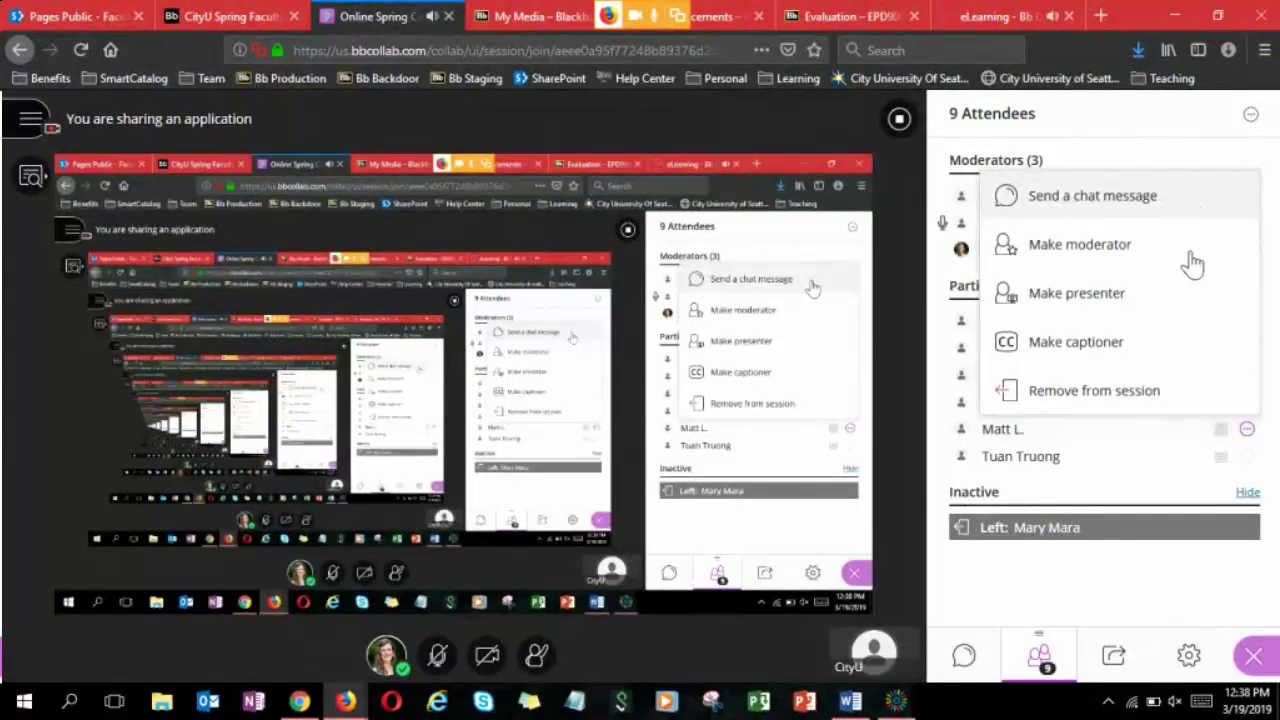
pyautogui.click(1157, 609)
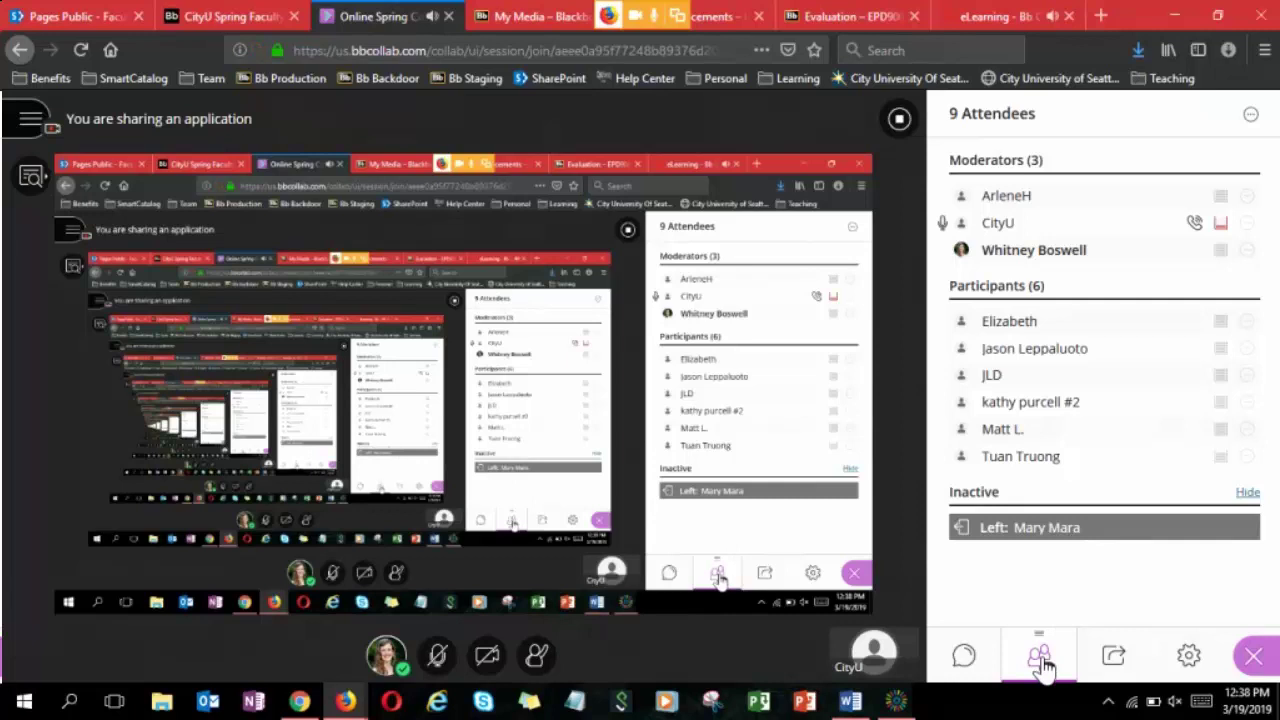
pyautogui.click(986, 670)
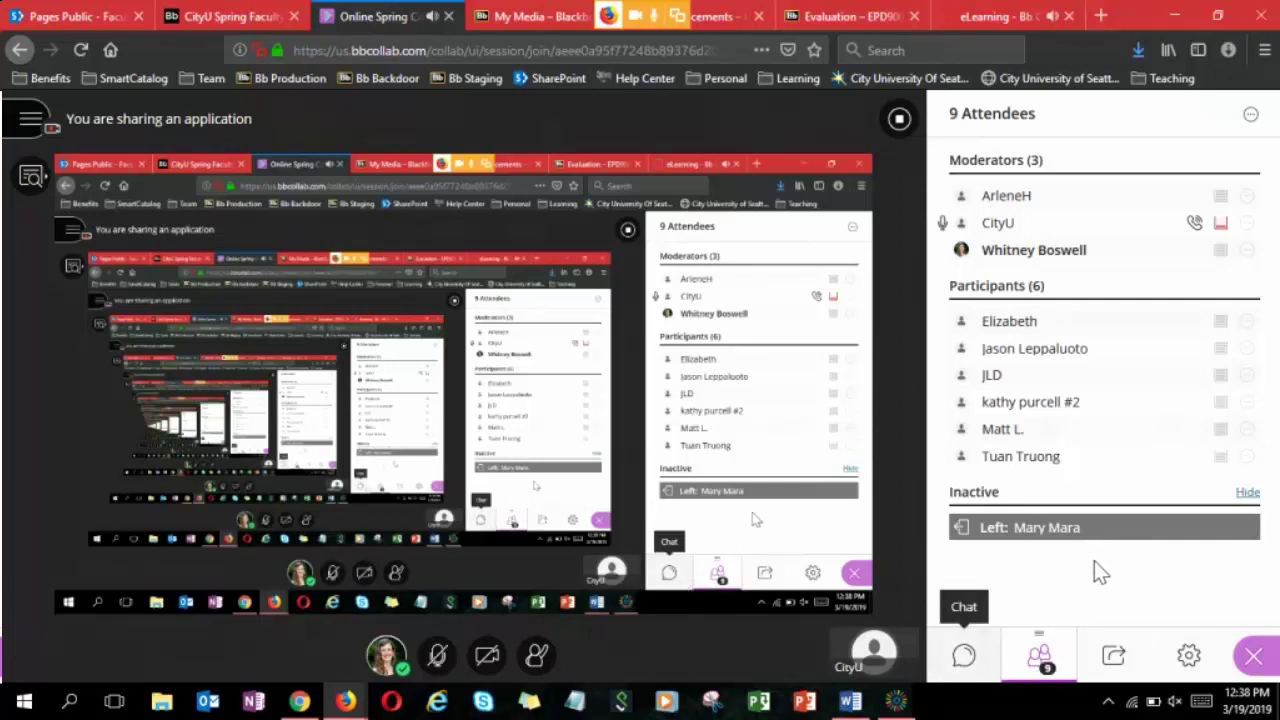
pyautogui.scroll(-5, 1120, 520)
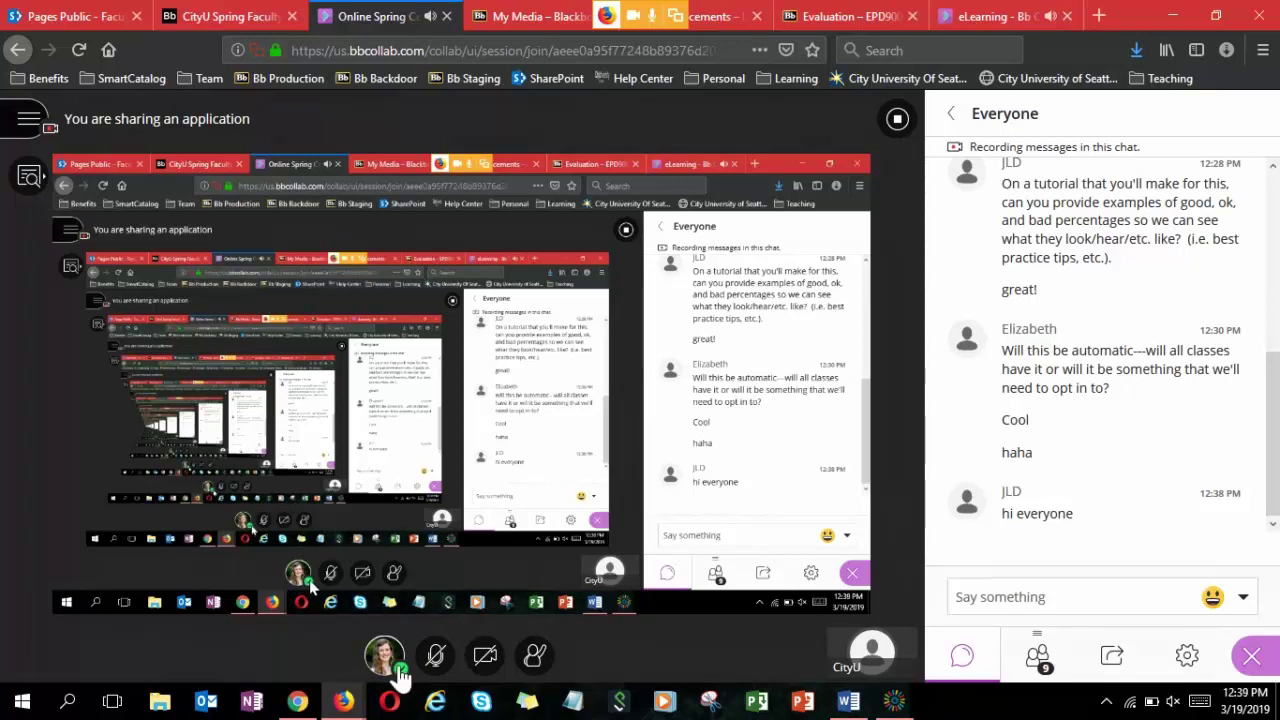
# Dismiss the eye-break notice, show attendees, and set your feedback status to Surprised.
pyautogui.click(399, 675)
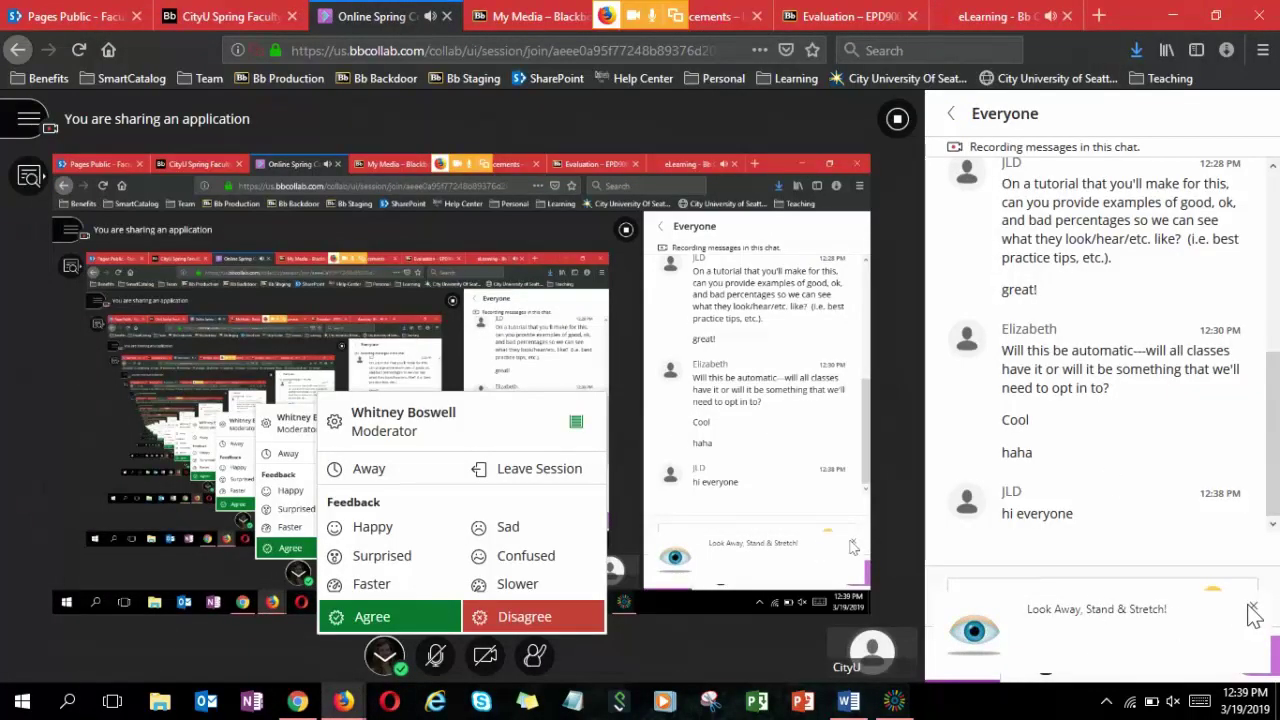
pyautogui.click(1252, 611)
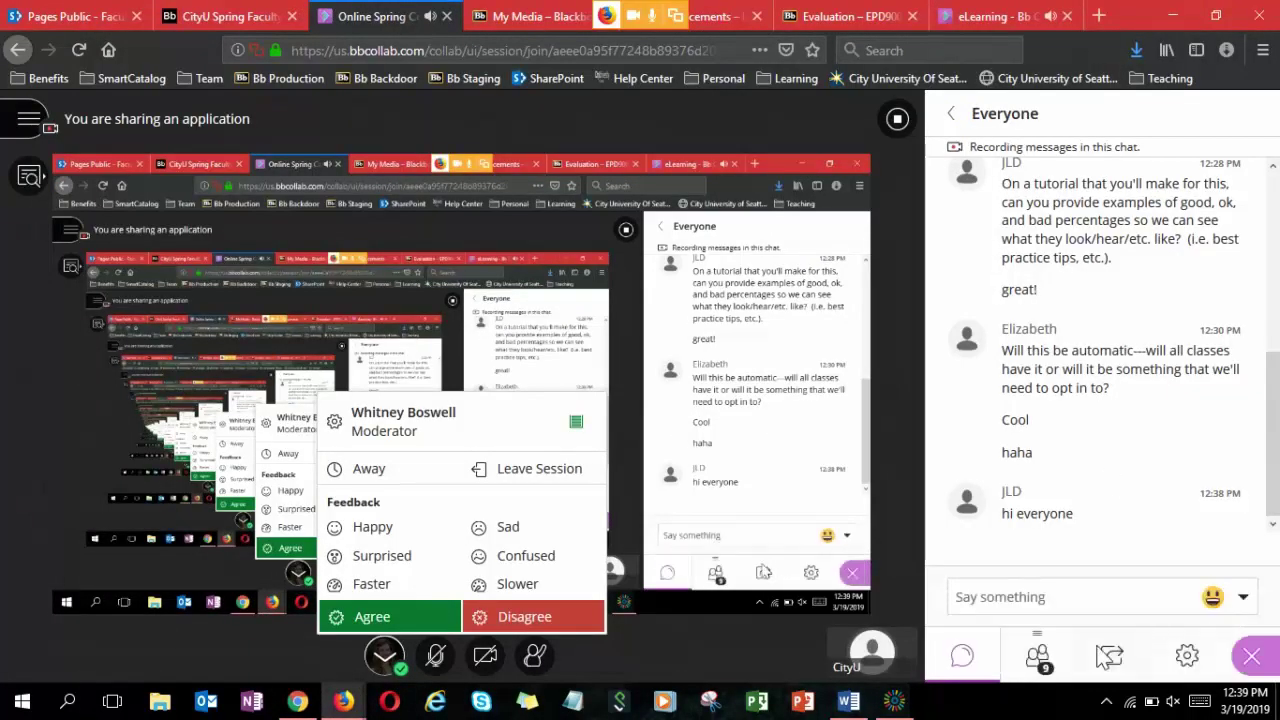
pyautogui.click(1039, 658)
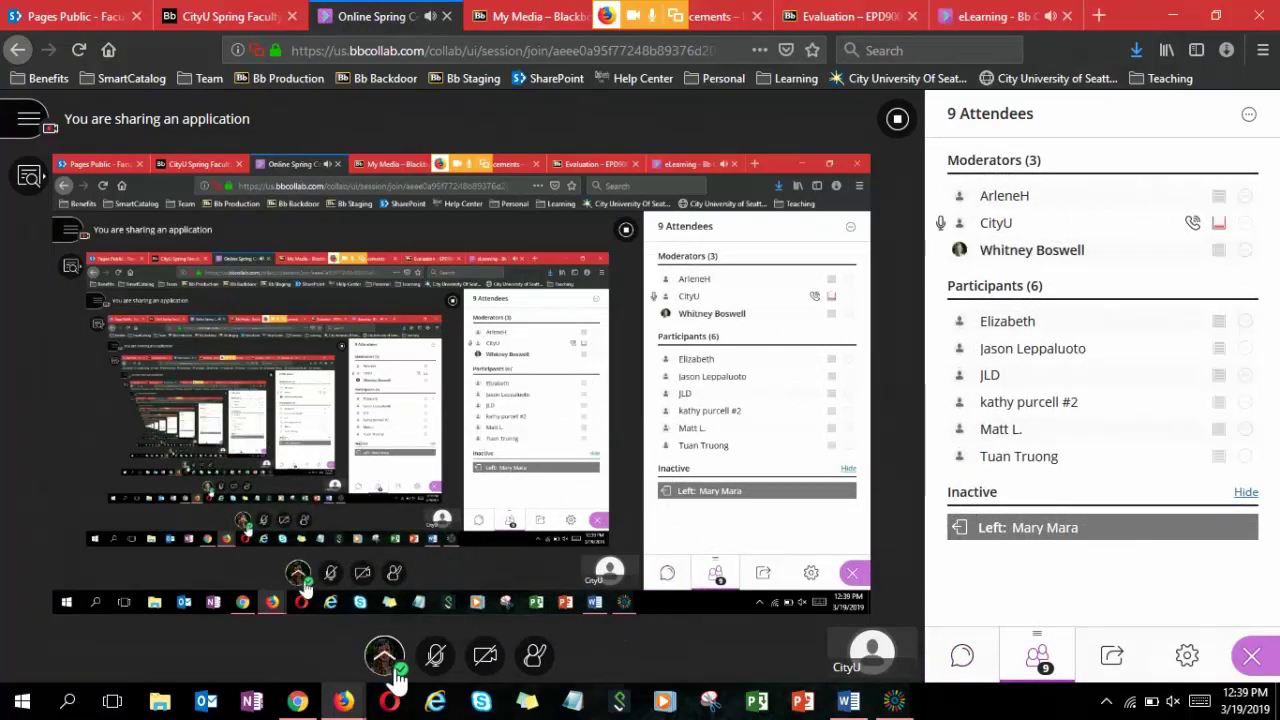
pyautogui.click(392, 668)
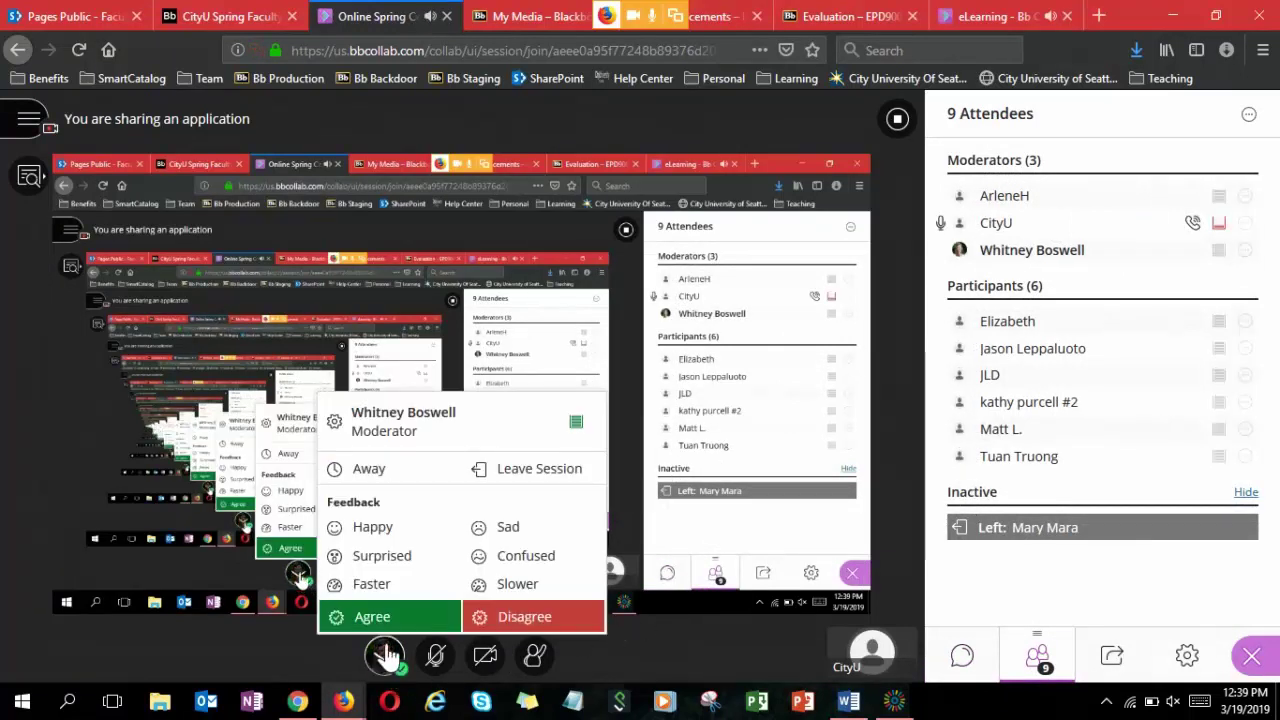
pyautogui.click(385, 558)
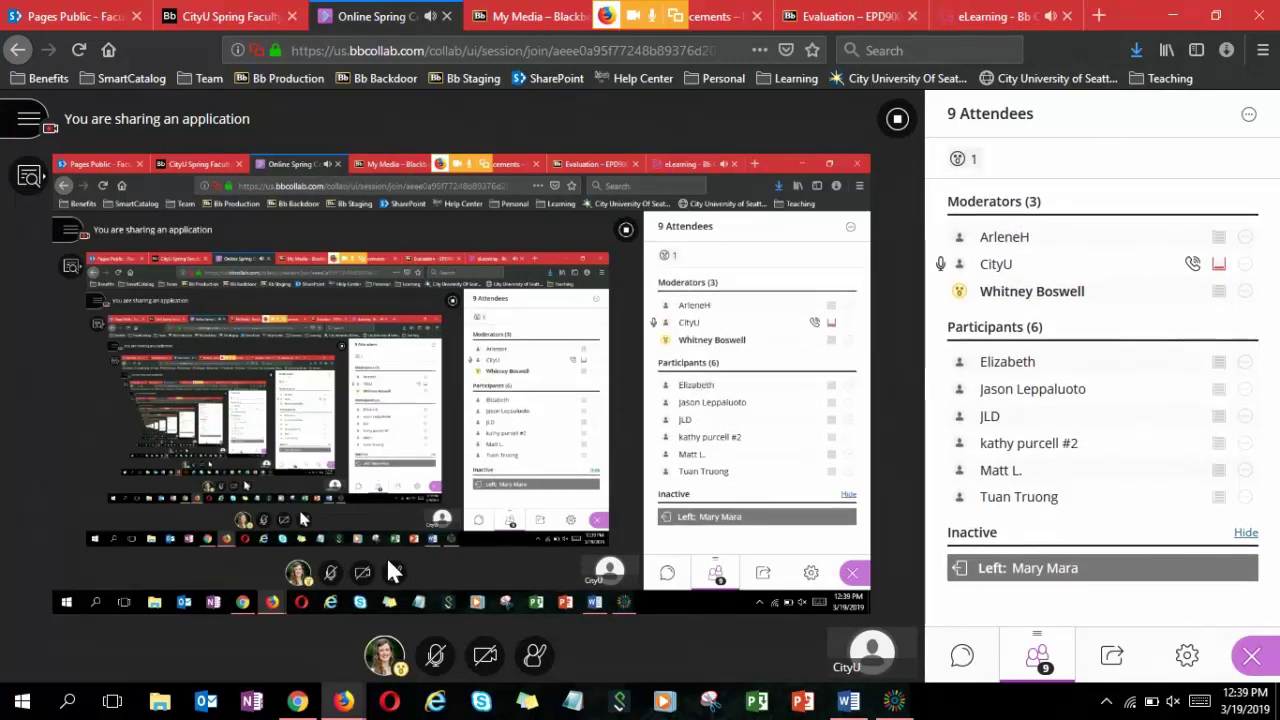
# Change your feedback status to Slower.
pyautogui.moveTo(962, 305)
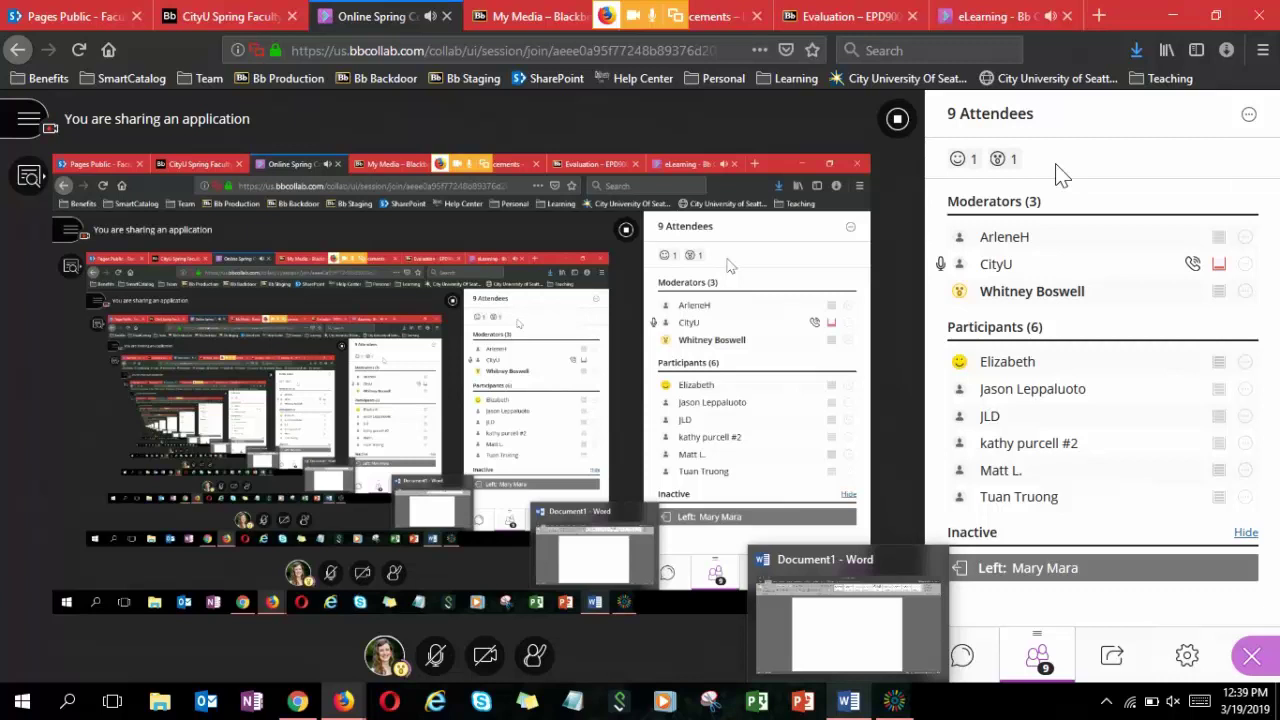
pyautogui.click(386, 660)
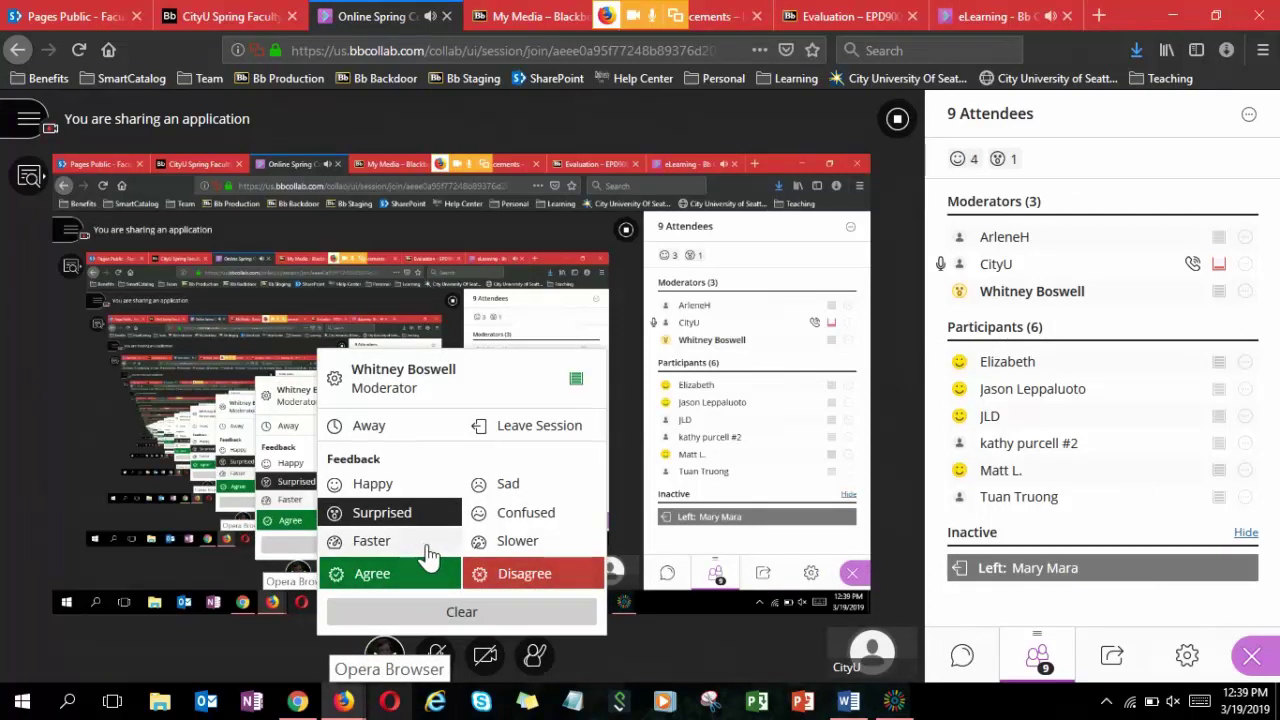
pyautogui.click(514, 549)
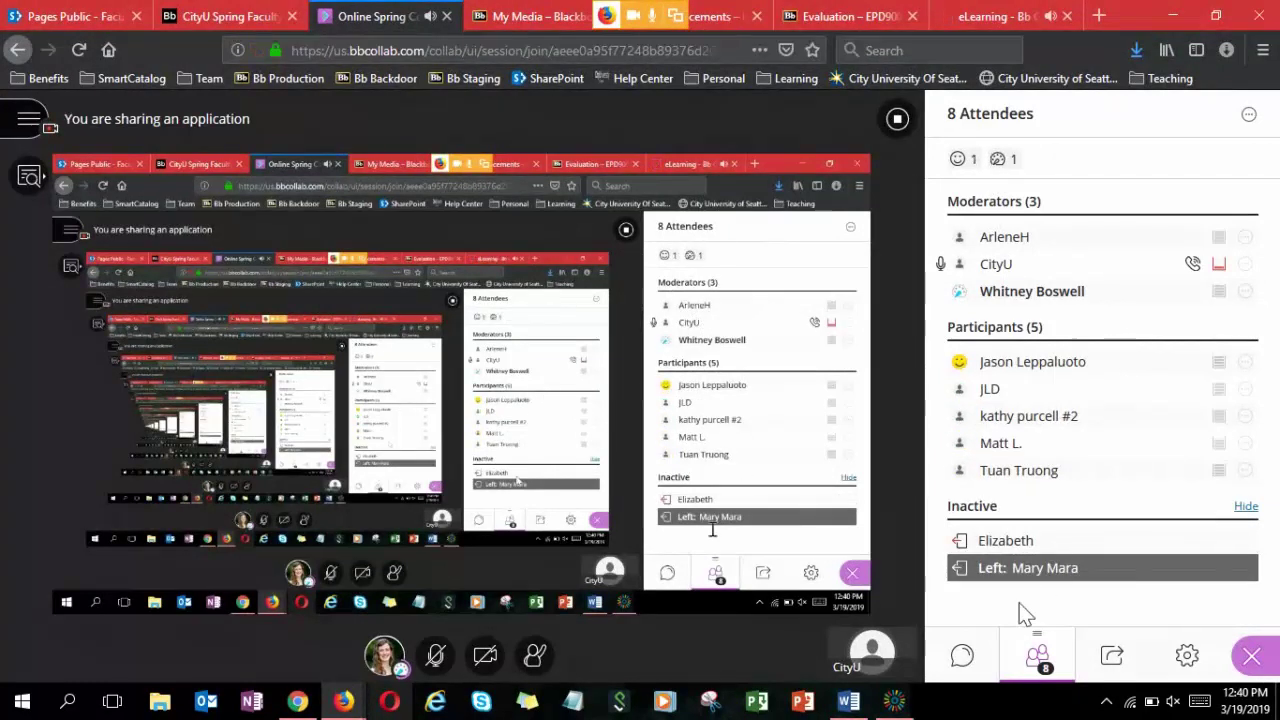
# Show the Everyone chat and scroll through the conversation to the latest messages.
pyautogui.click(962, 662)
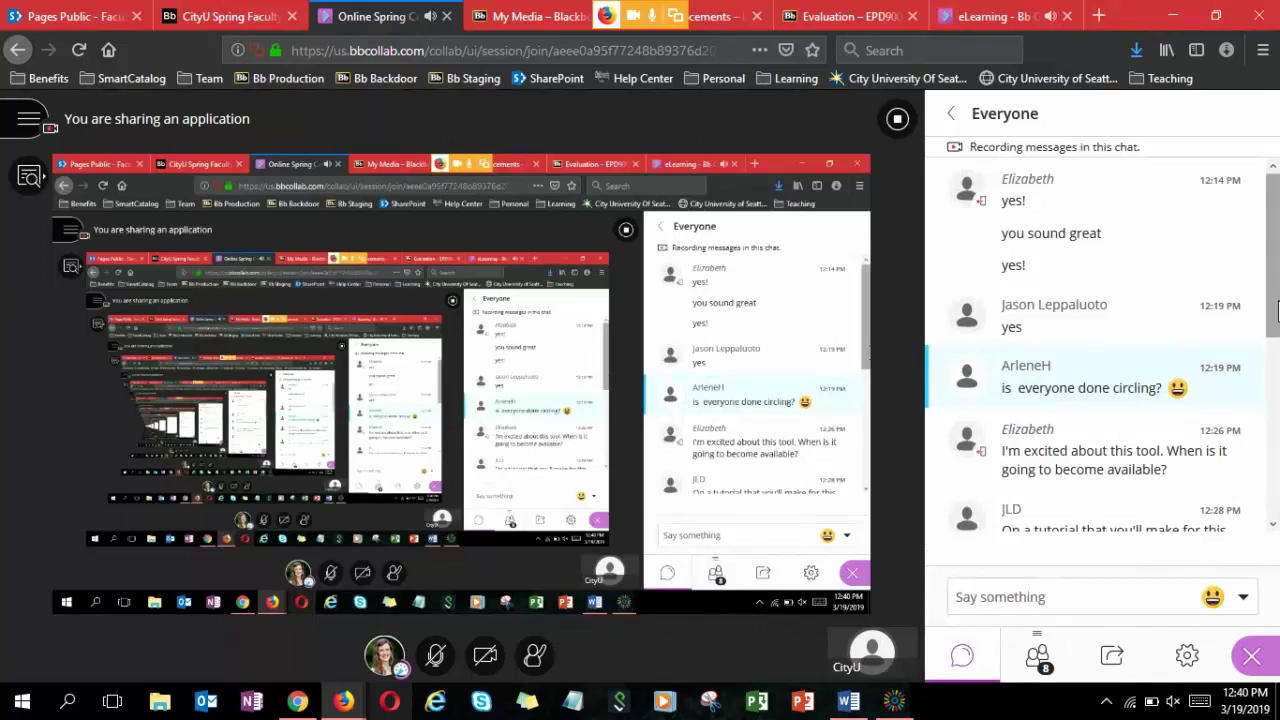
pyautogui.moveTo(1270, 326); pyautogui.dragTo(1060, 600)
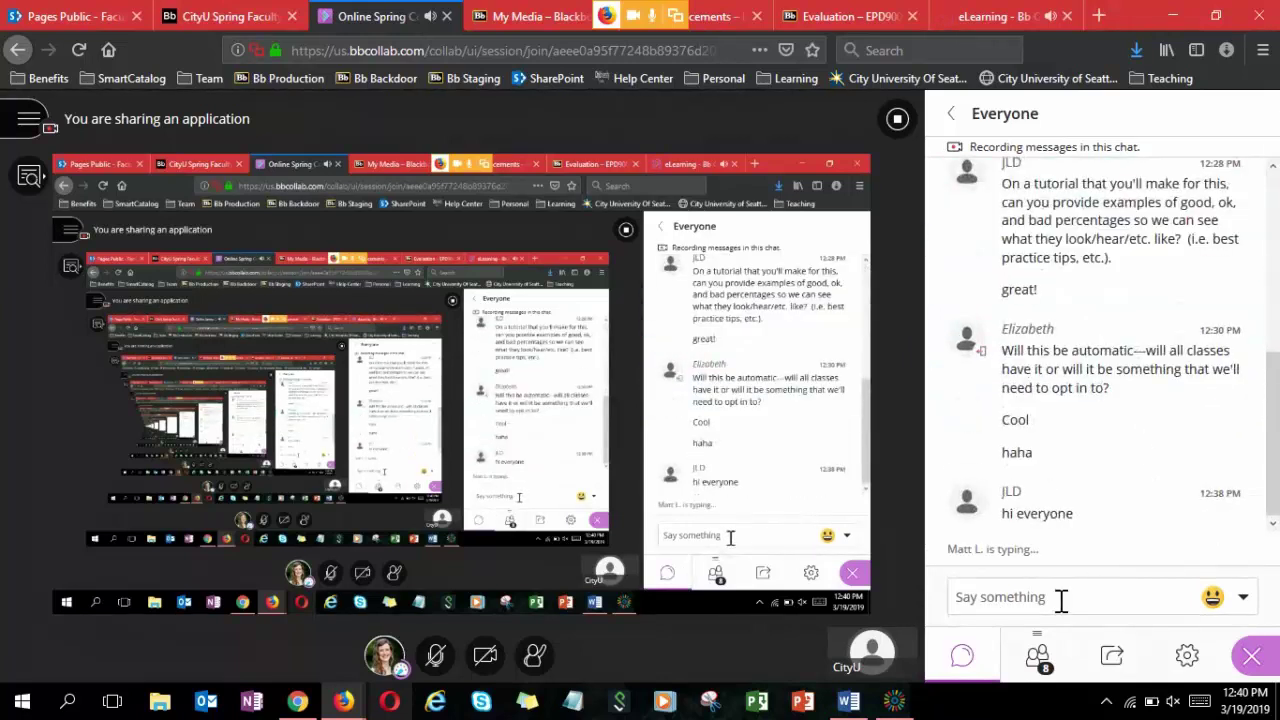